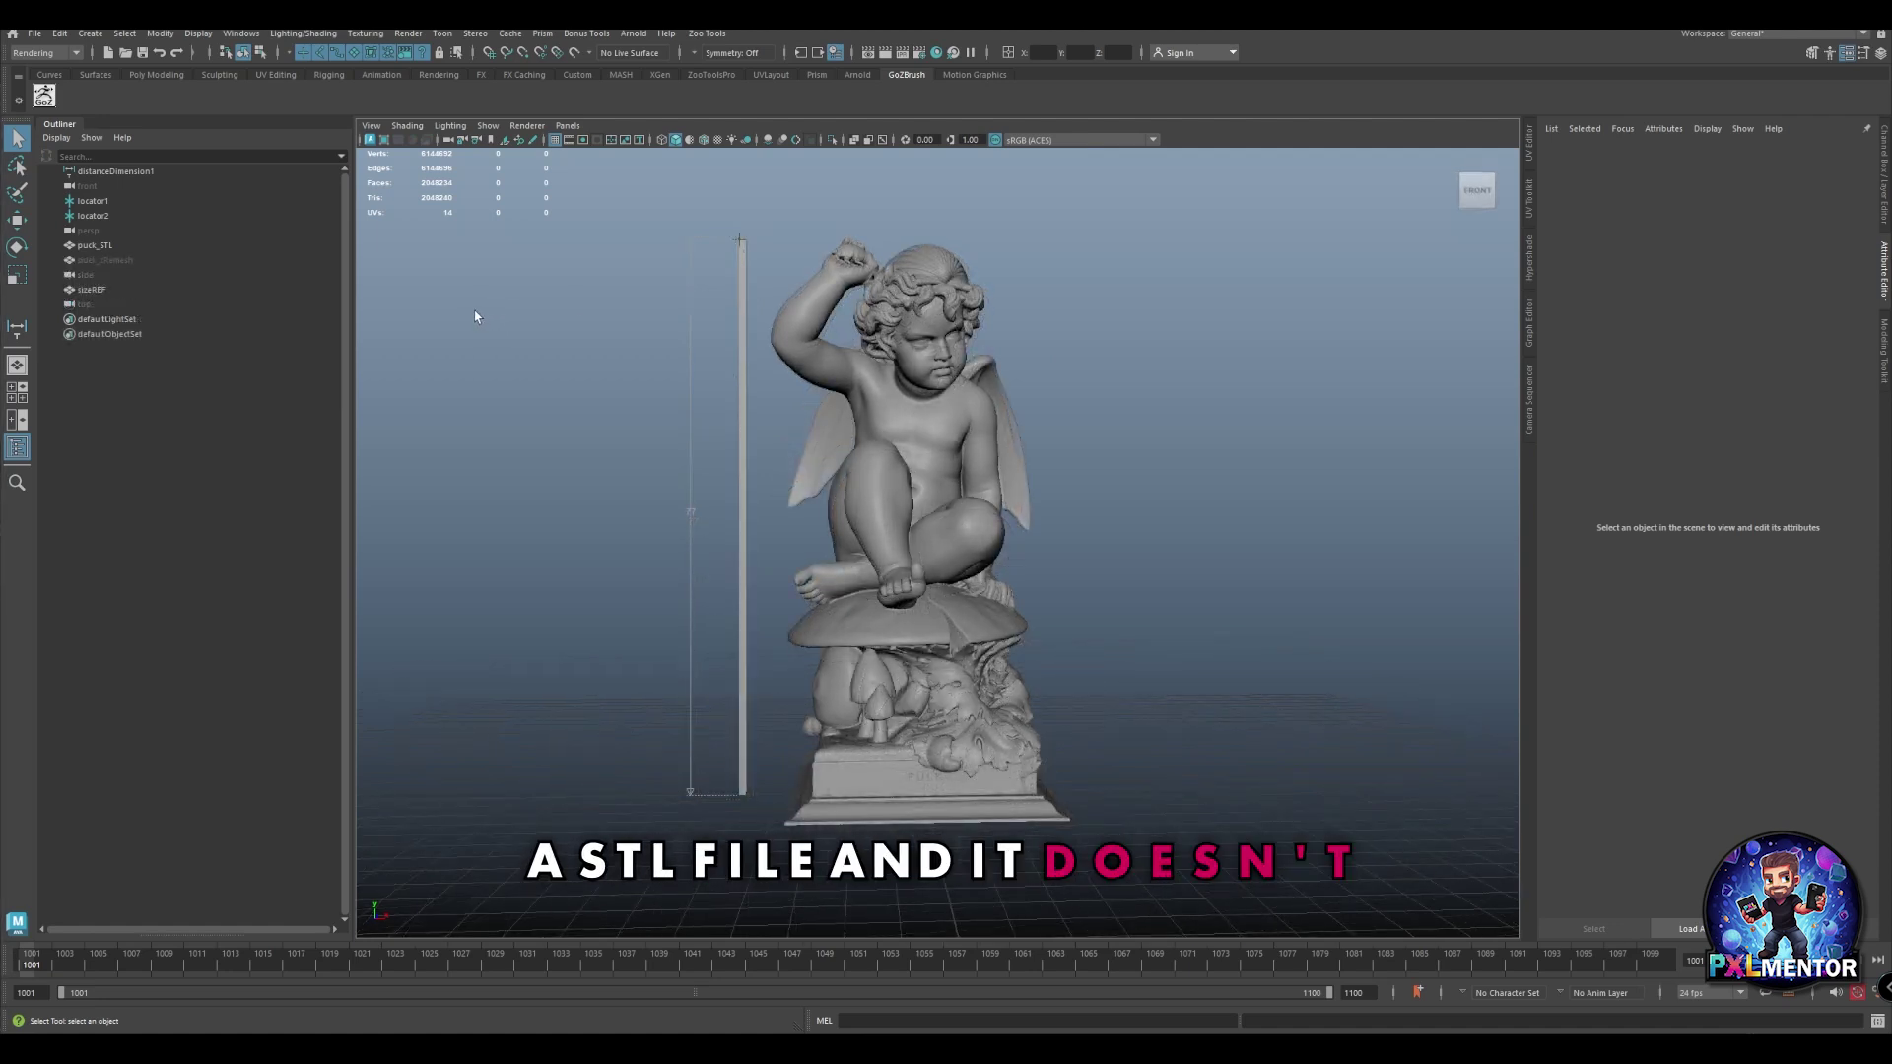
Check in the plug-in settings that the STL translator plug-in is loaded.
{"action": "left_click", "coordinate": [248, 34]}
{"action": "mouse_move", "coordinate": [333, 193]}
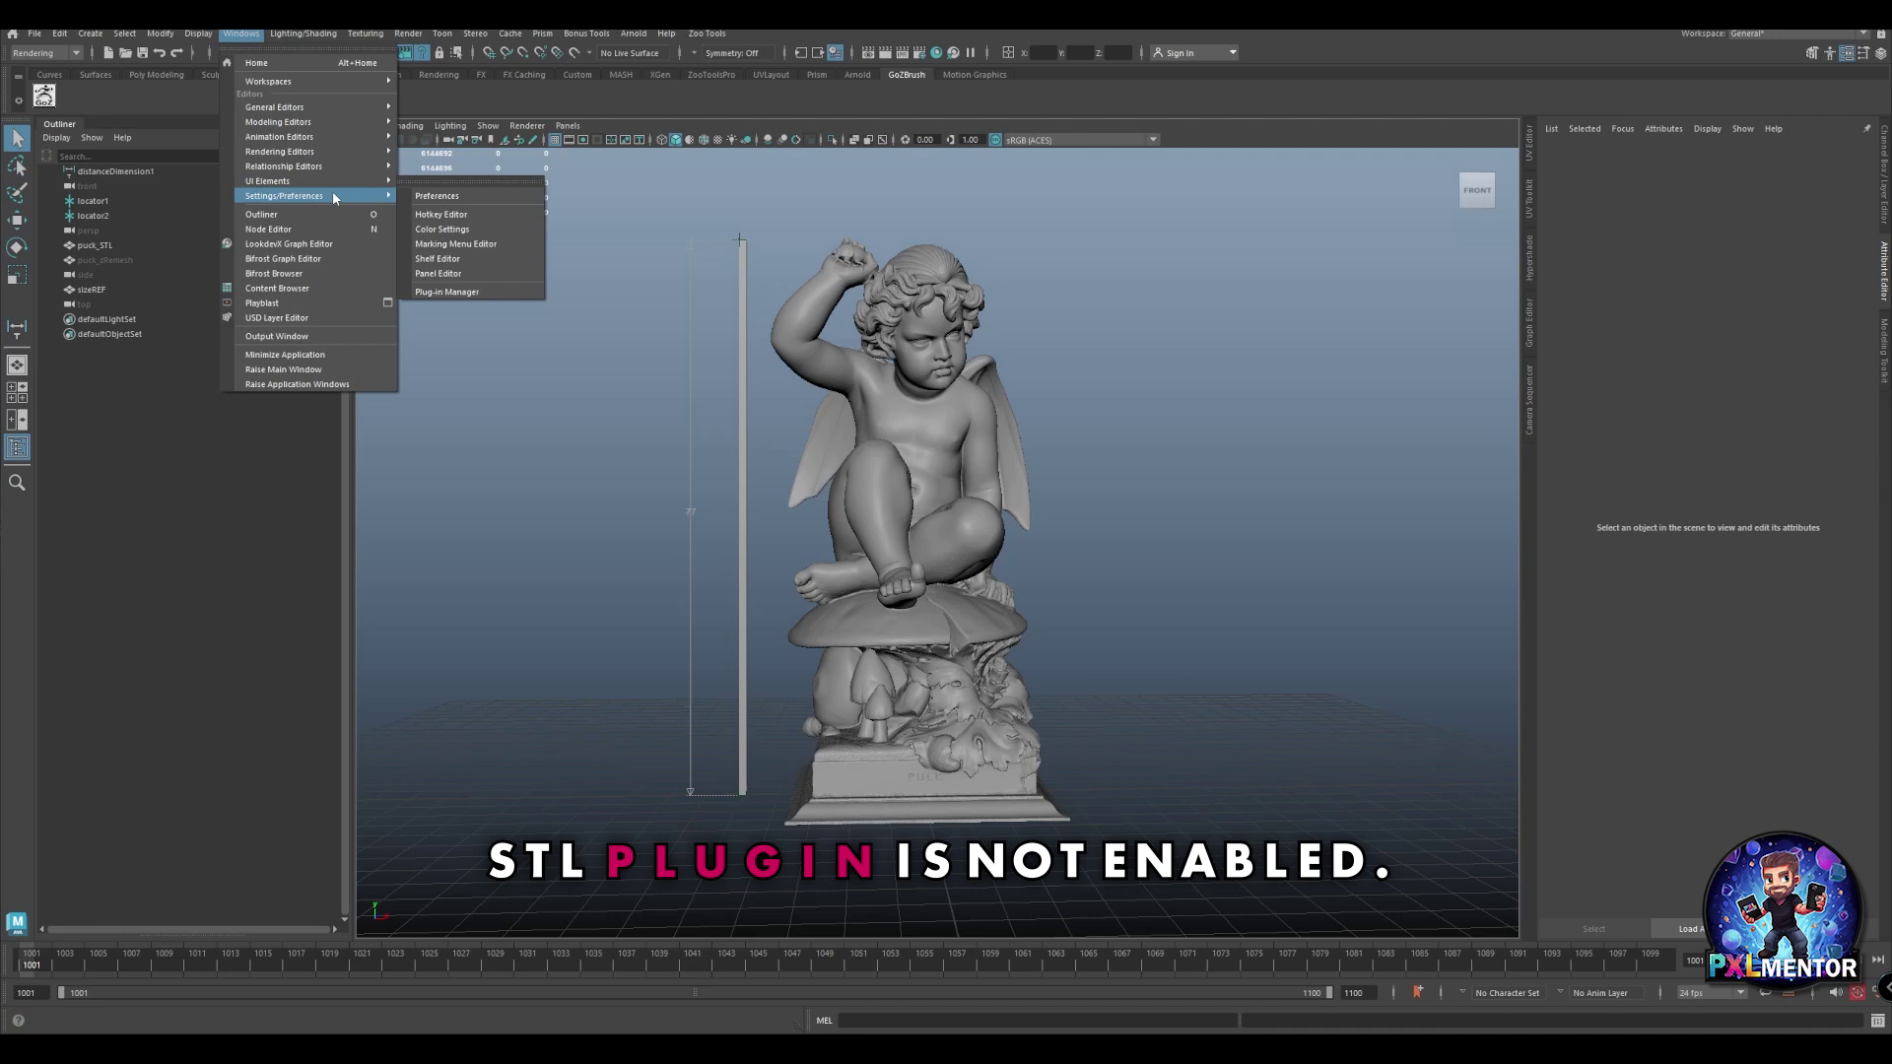
{"action": "left_click", "coordinate": [473, 292]}
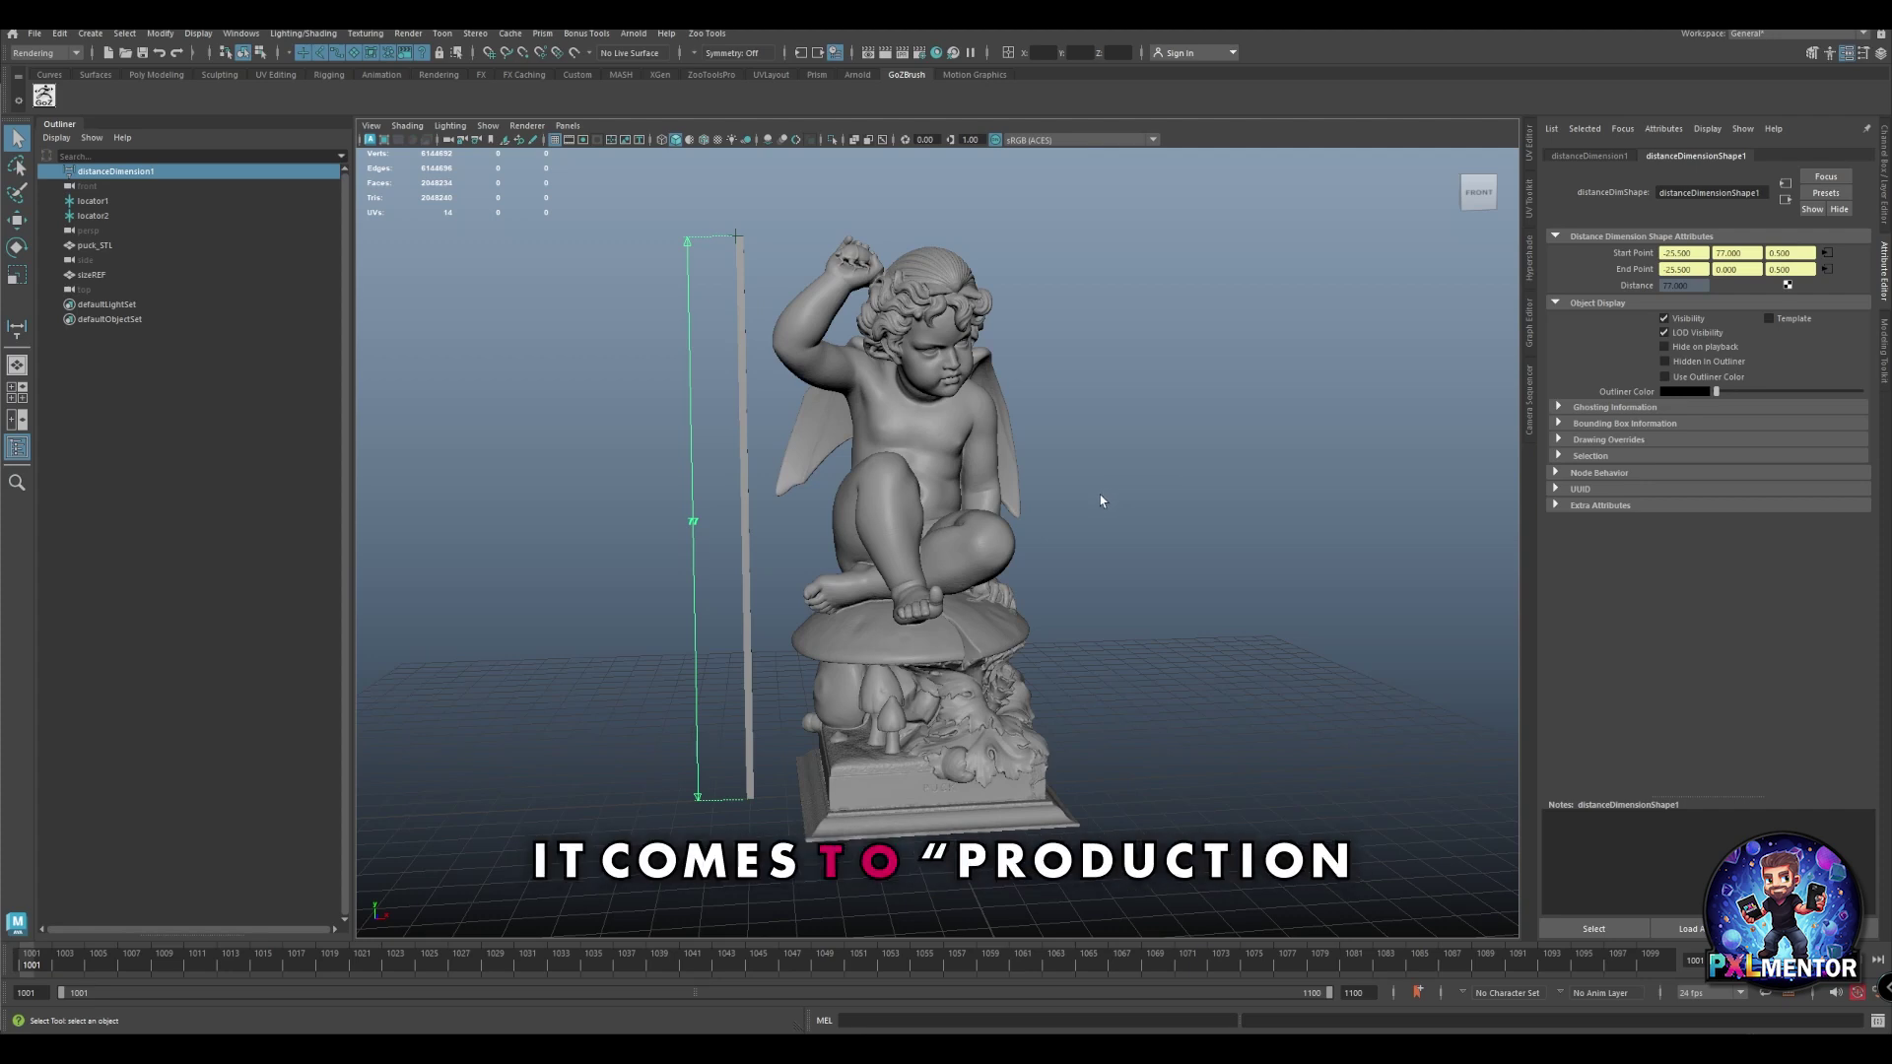
Select the puck_STL statue mesh in the viewport, deselect it, then reselect it.
{"action": "left_click", "coordinate": [934, 465]}
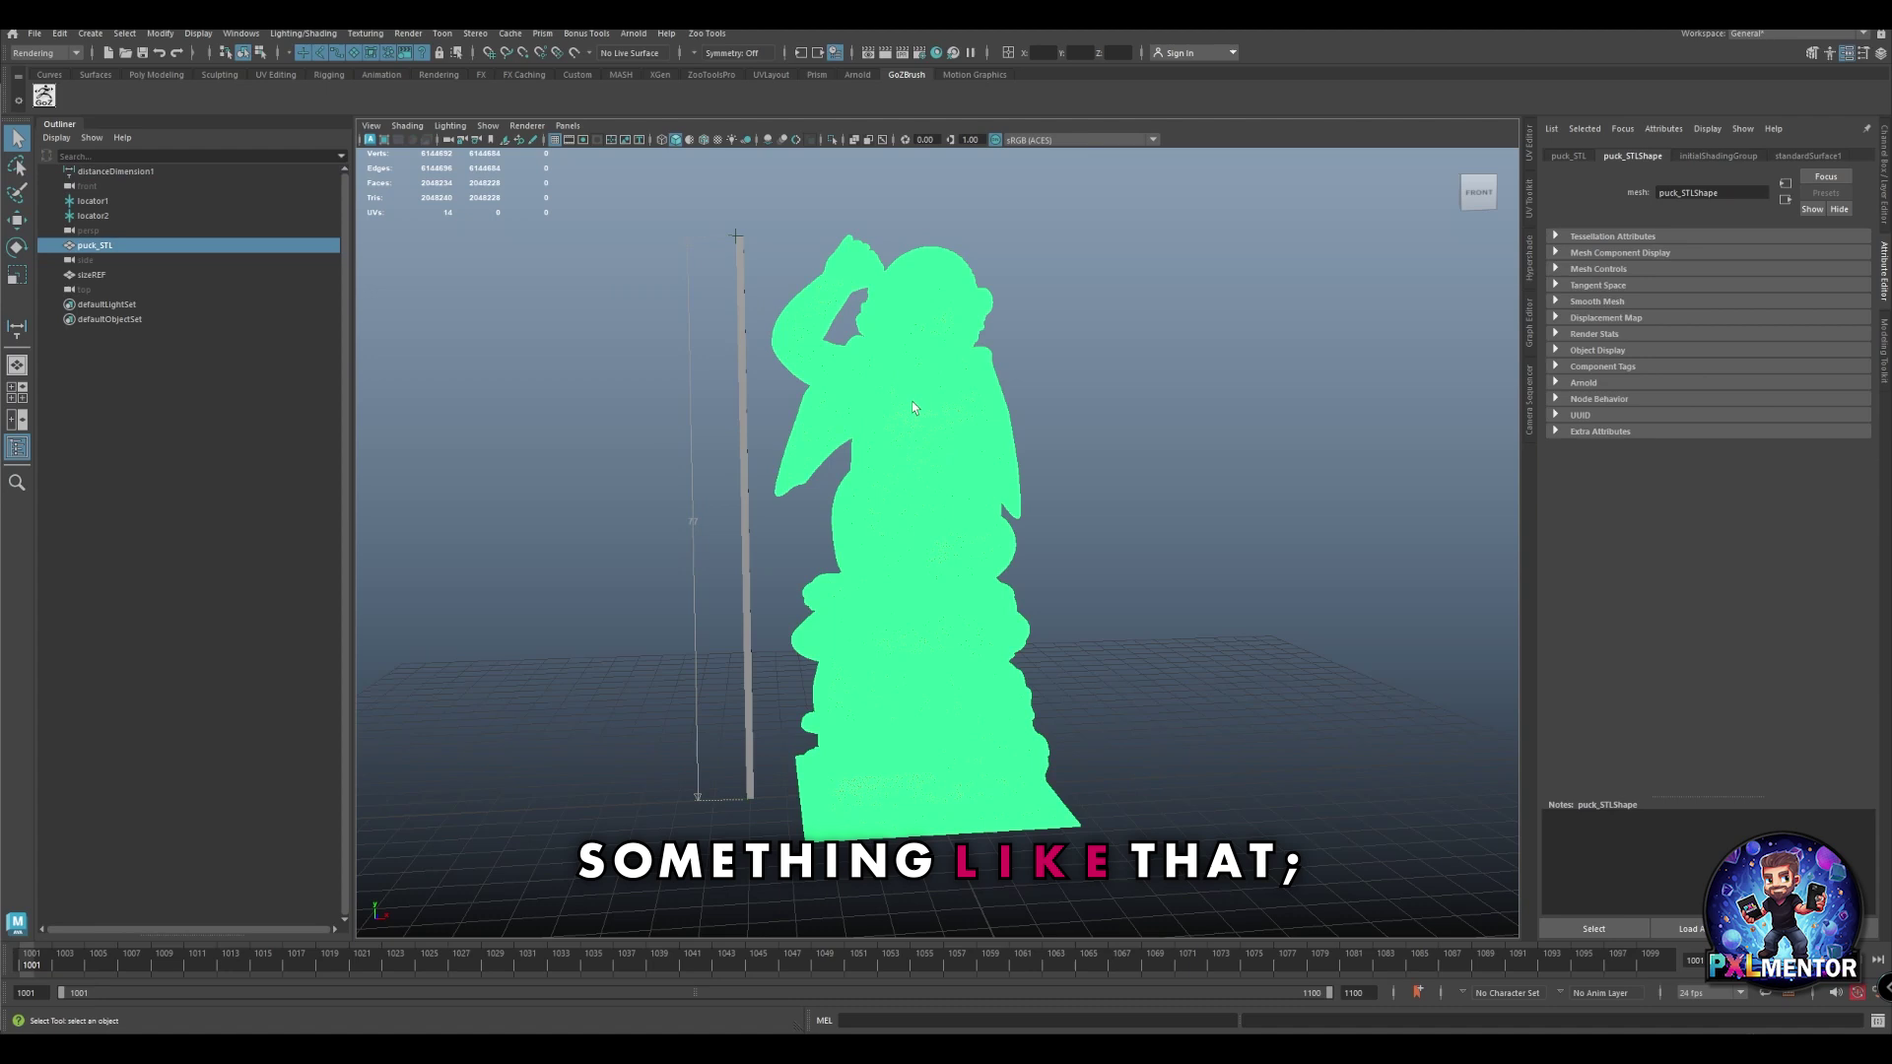
{"action": "left_click", "coordinate": [1086, 407]}
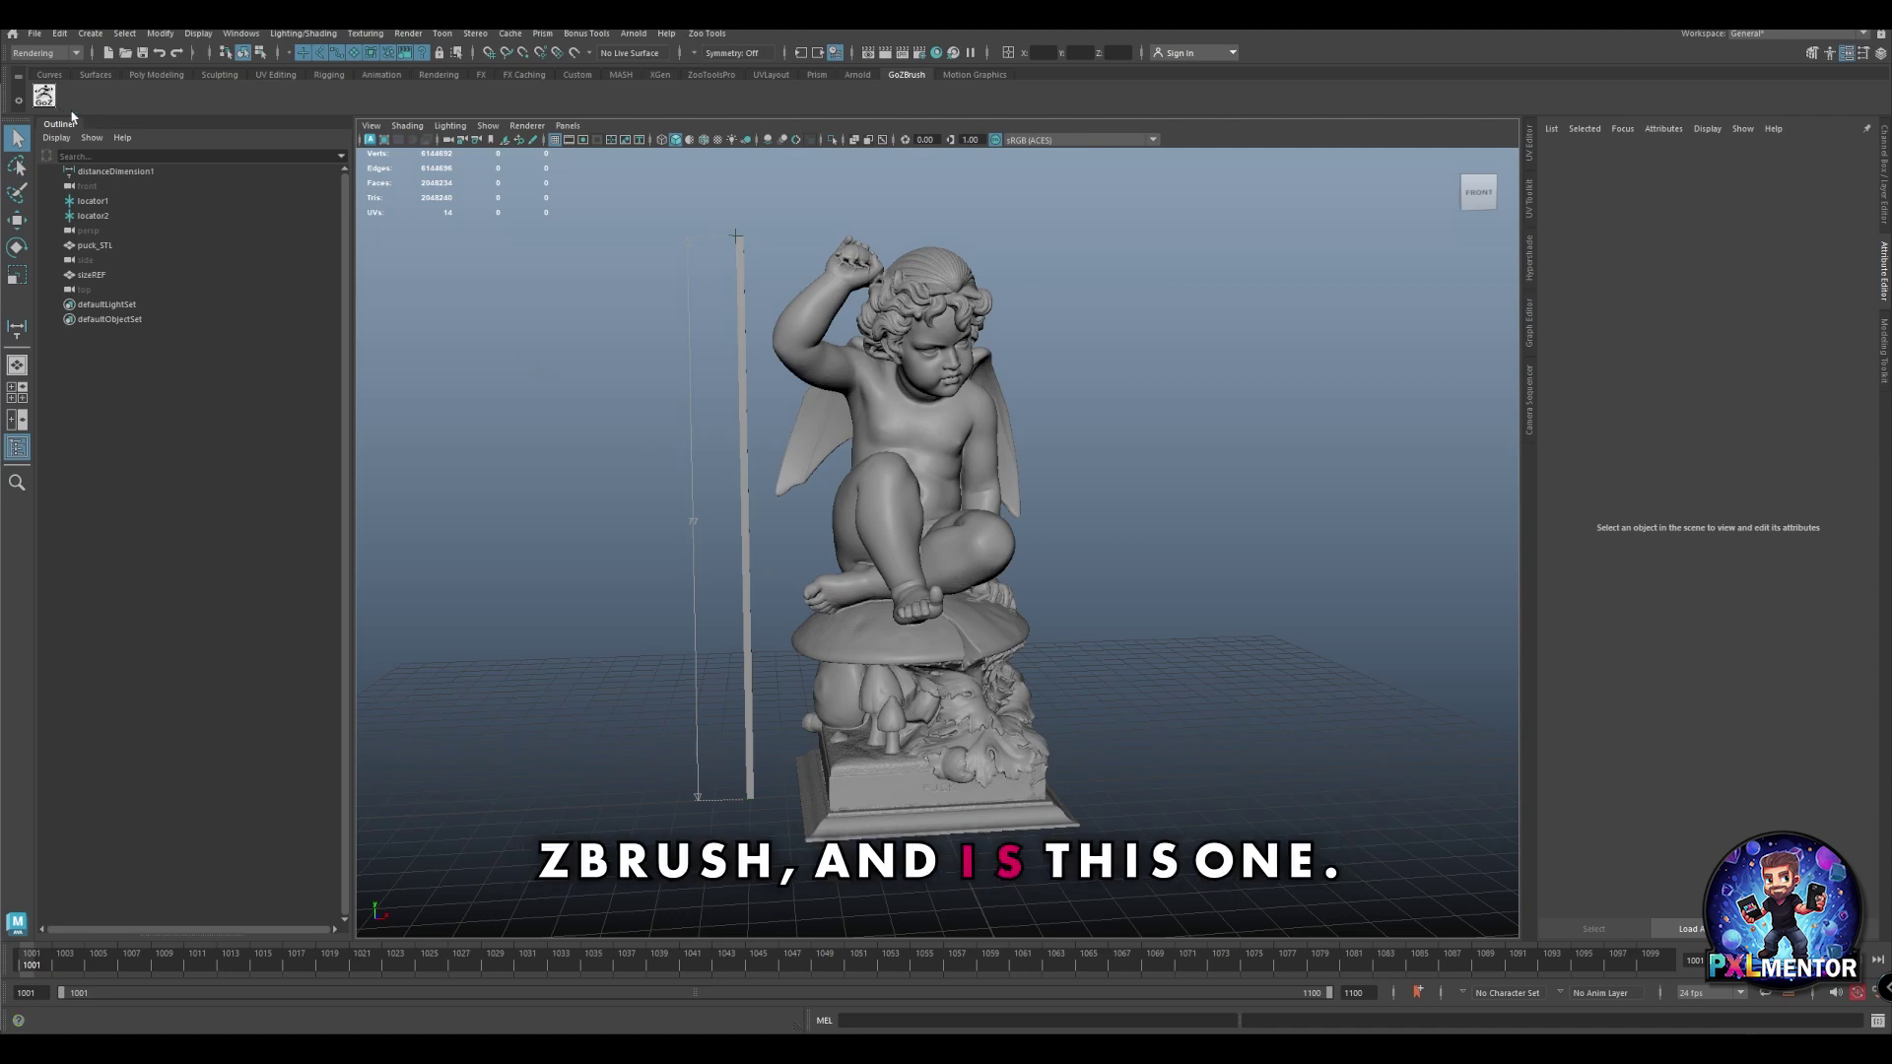
{"action": "left_click", "coordinate": [874, 391]}
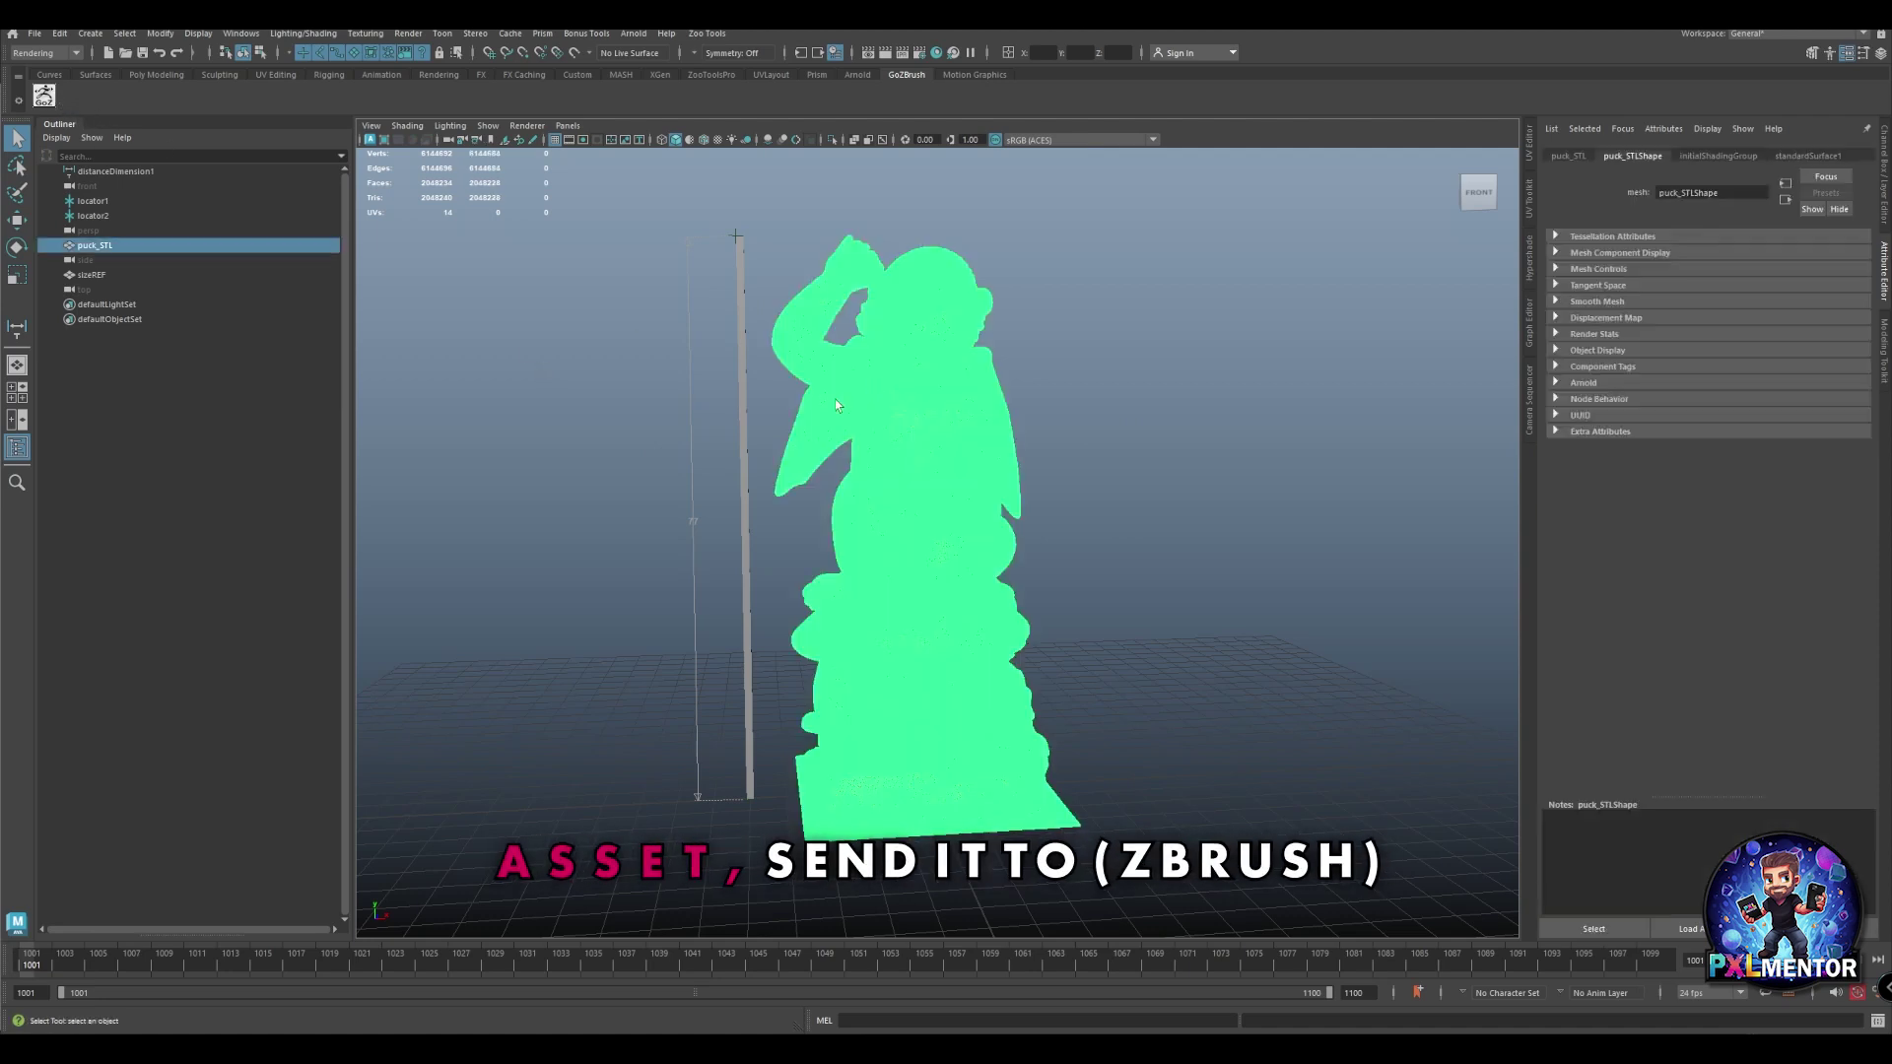
Send puck_STL to ZBrush via GoZ and run Check Mesh Integrity on the 6.144-million-point tool.
{"action": "left_click", "coordinate": [44, 96]}
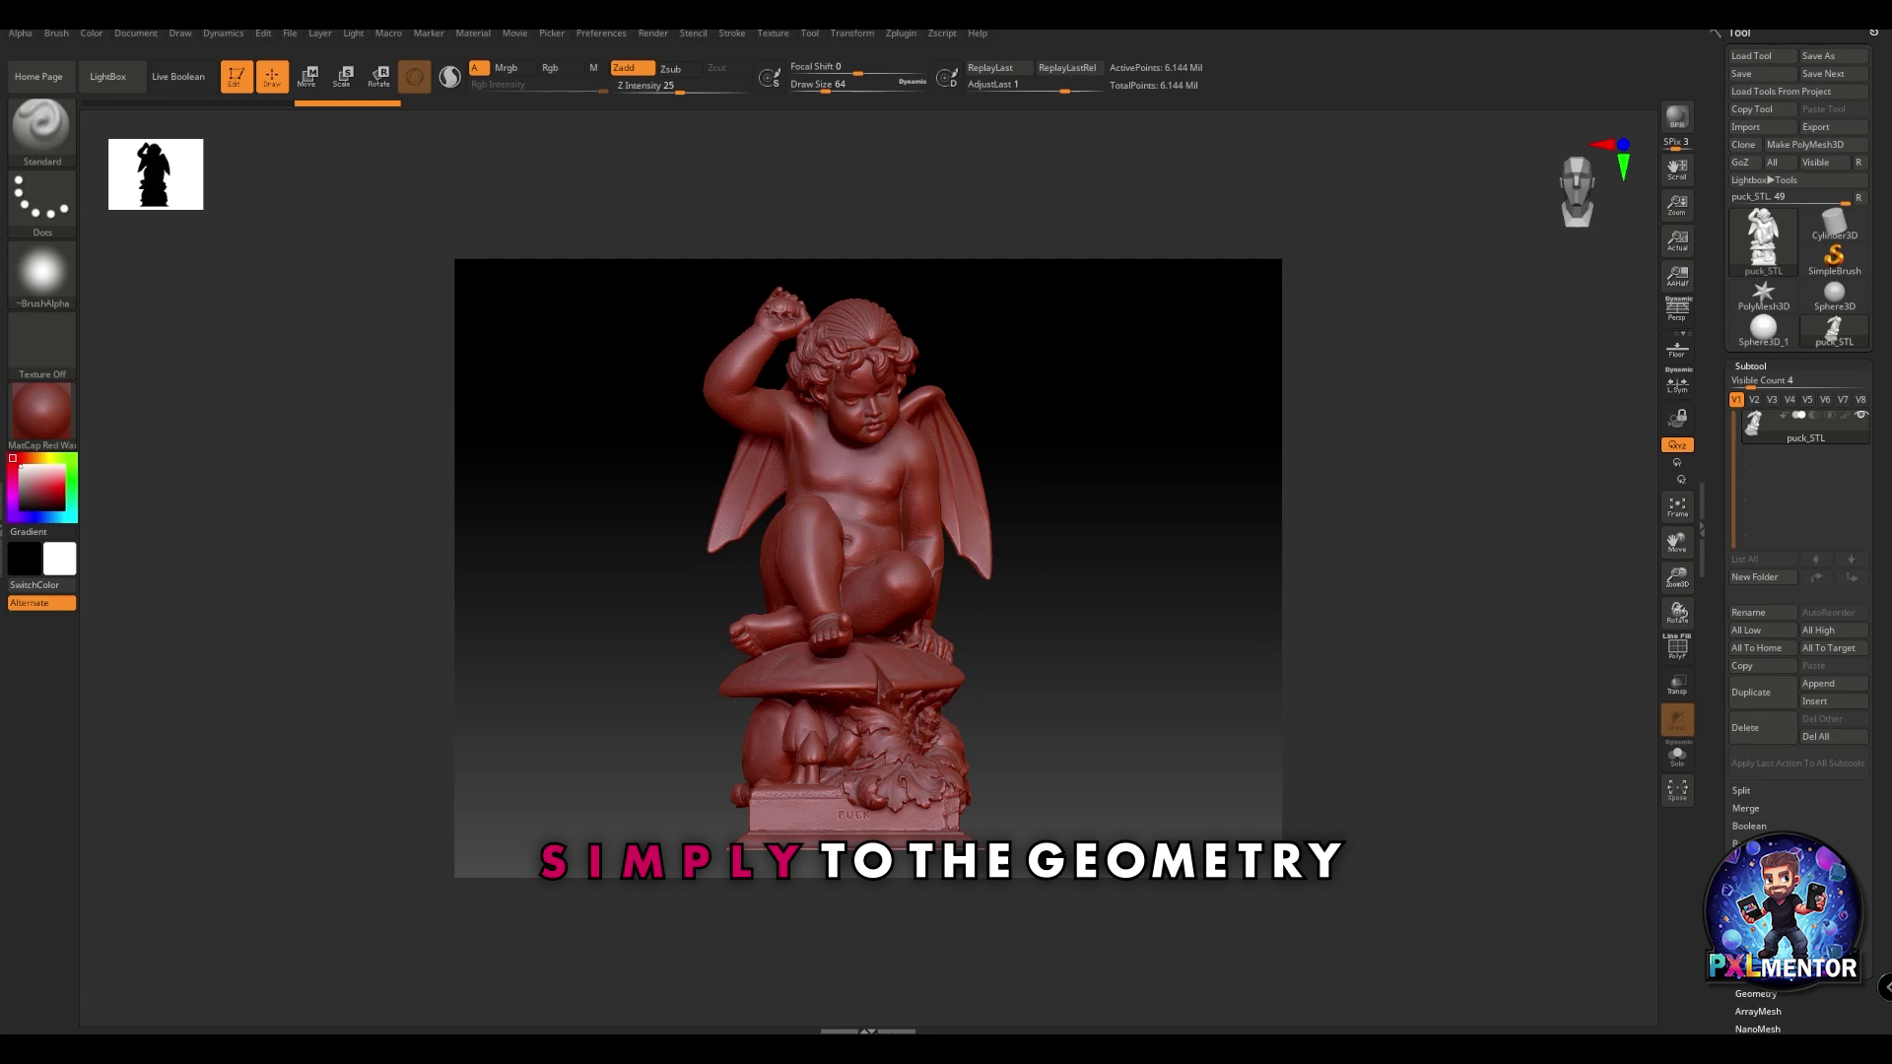
{"action": "left_click", "coordinate": [1764, 994]}
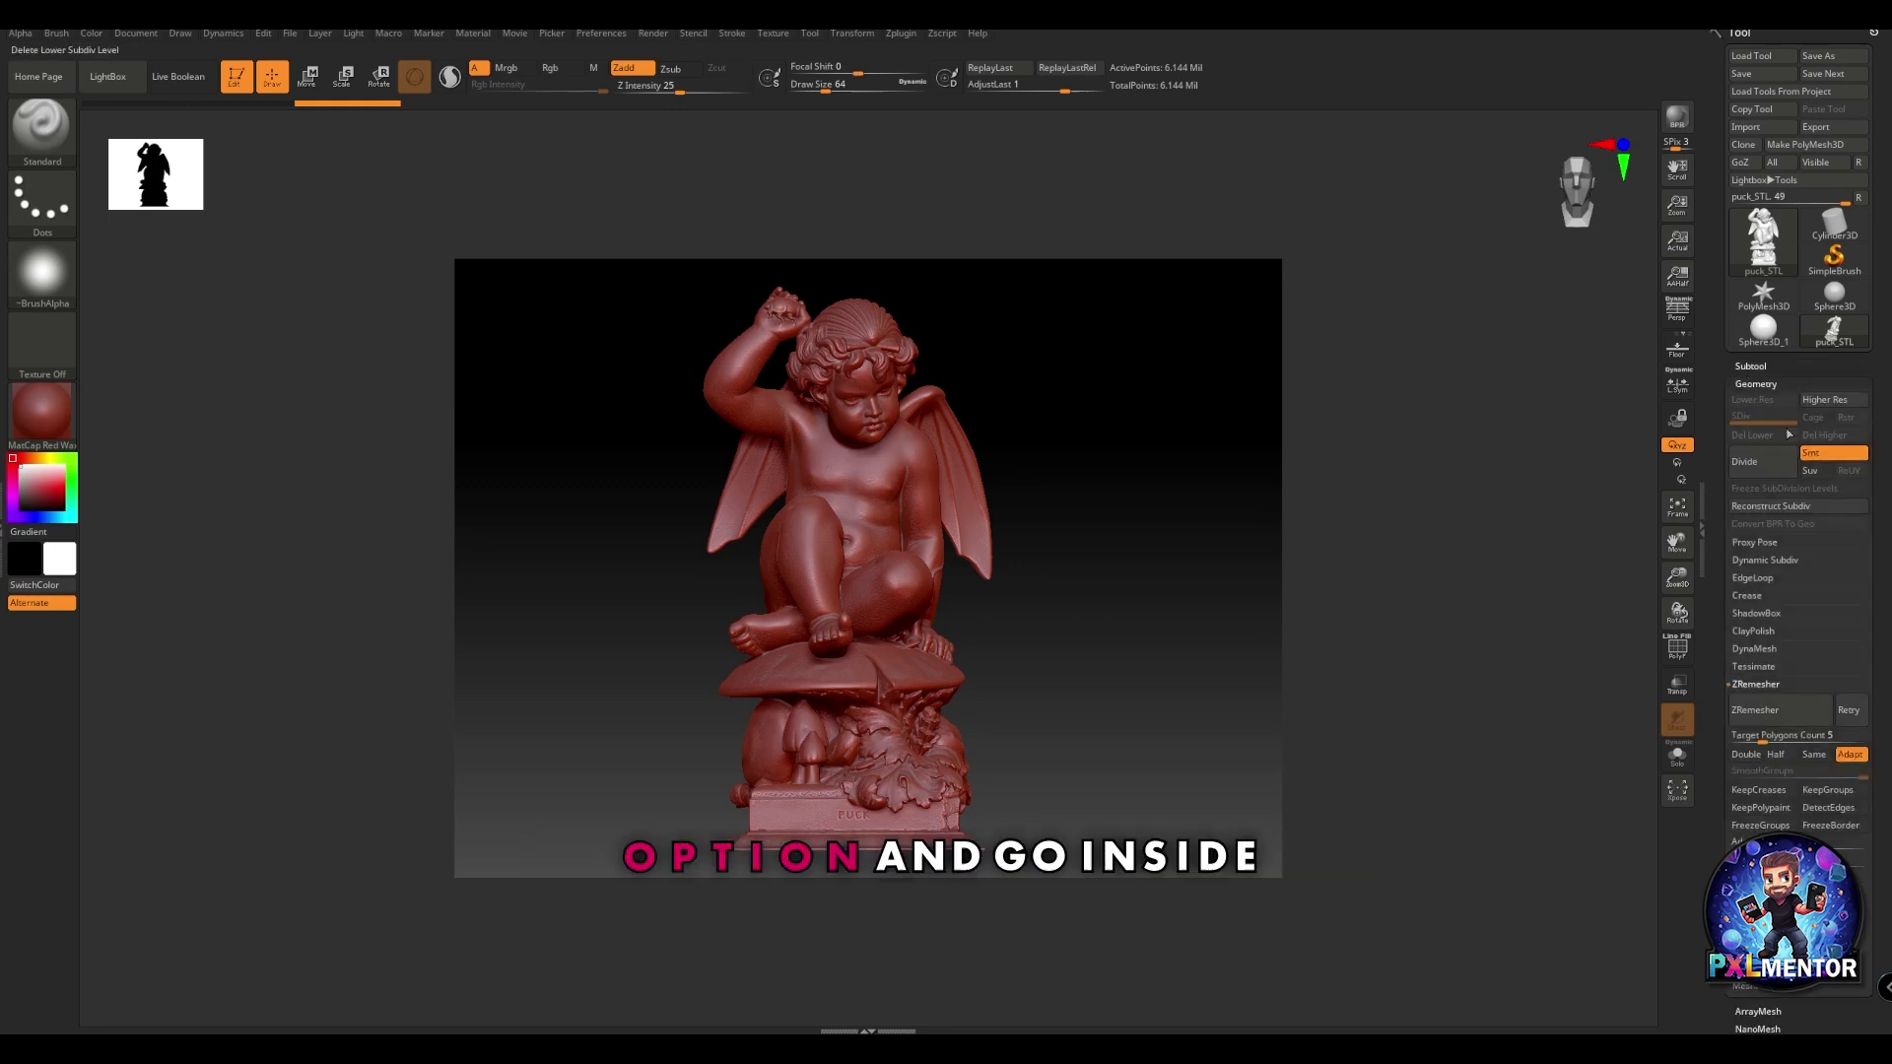
{"action": "left_click", "coordinate": [1728, 707]}
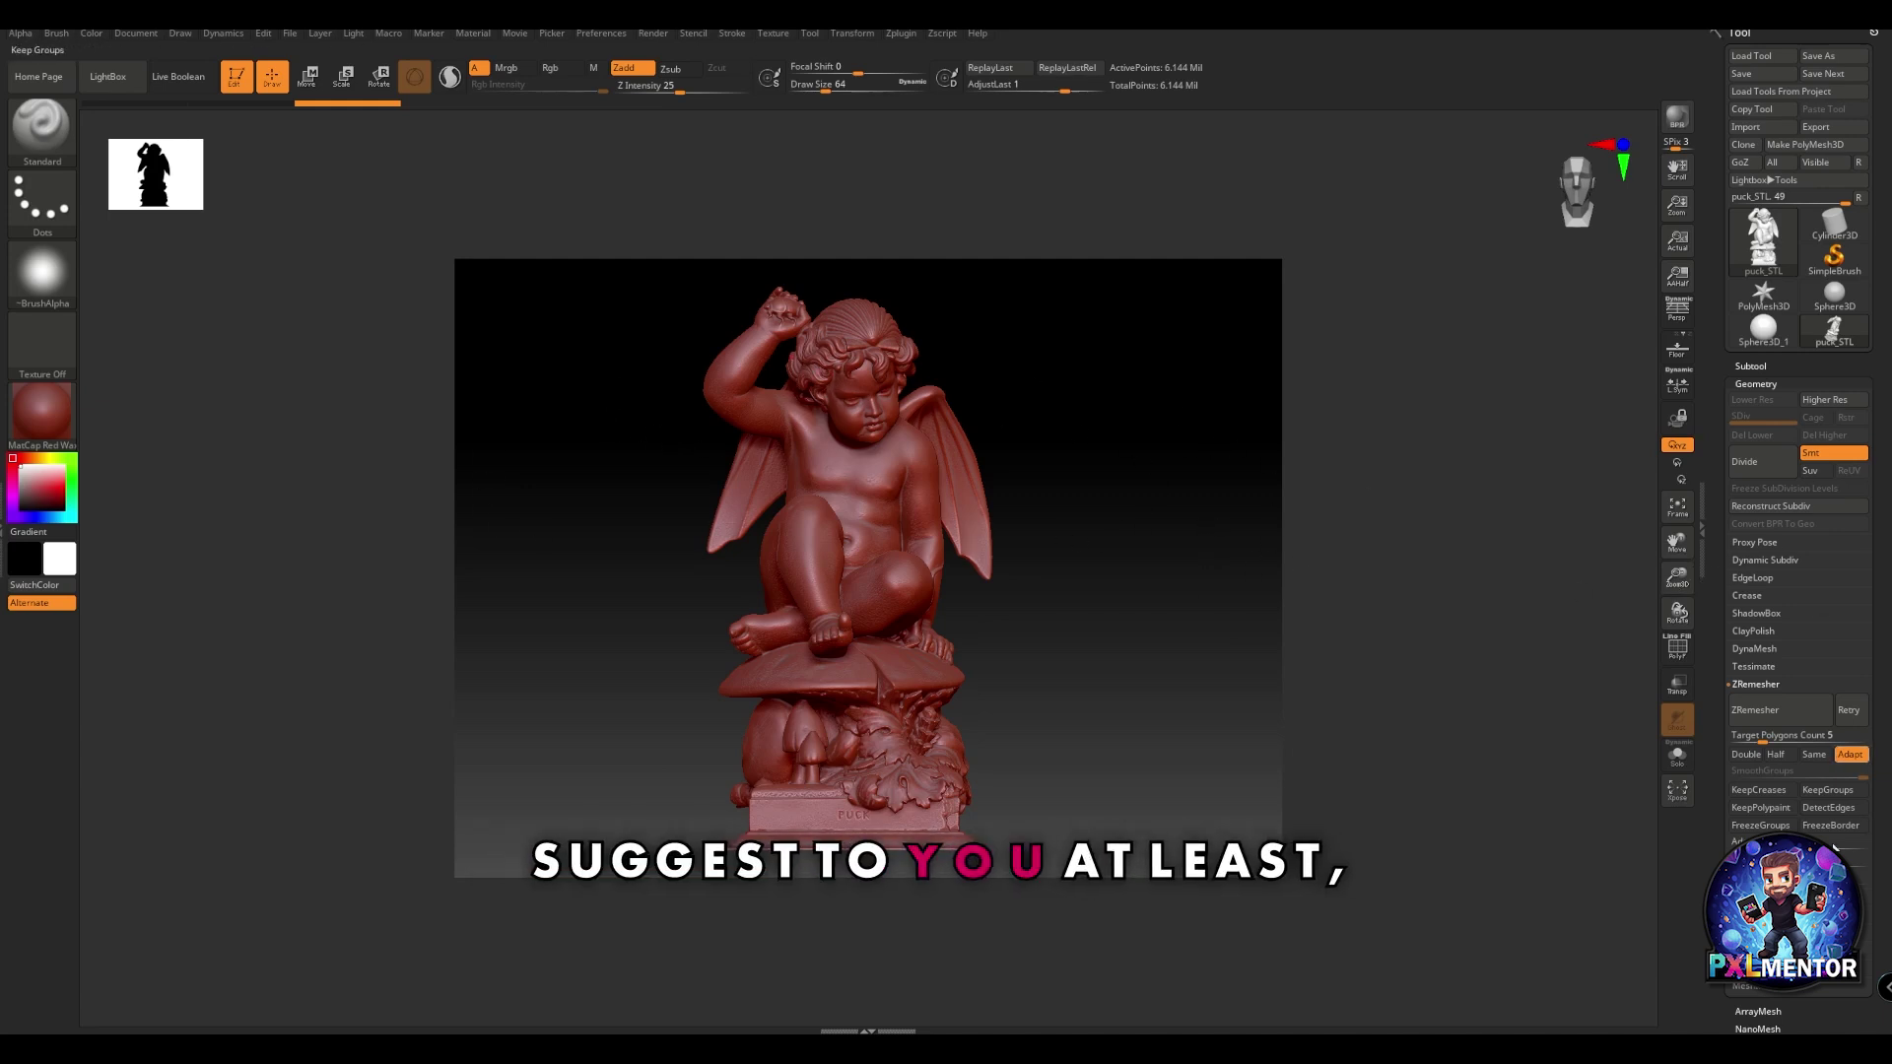
{"action": "left_click", "coordinate": [1761, 990]}
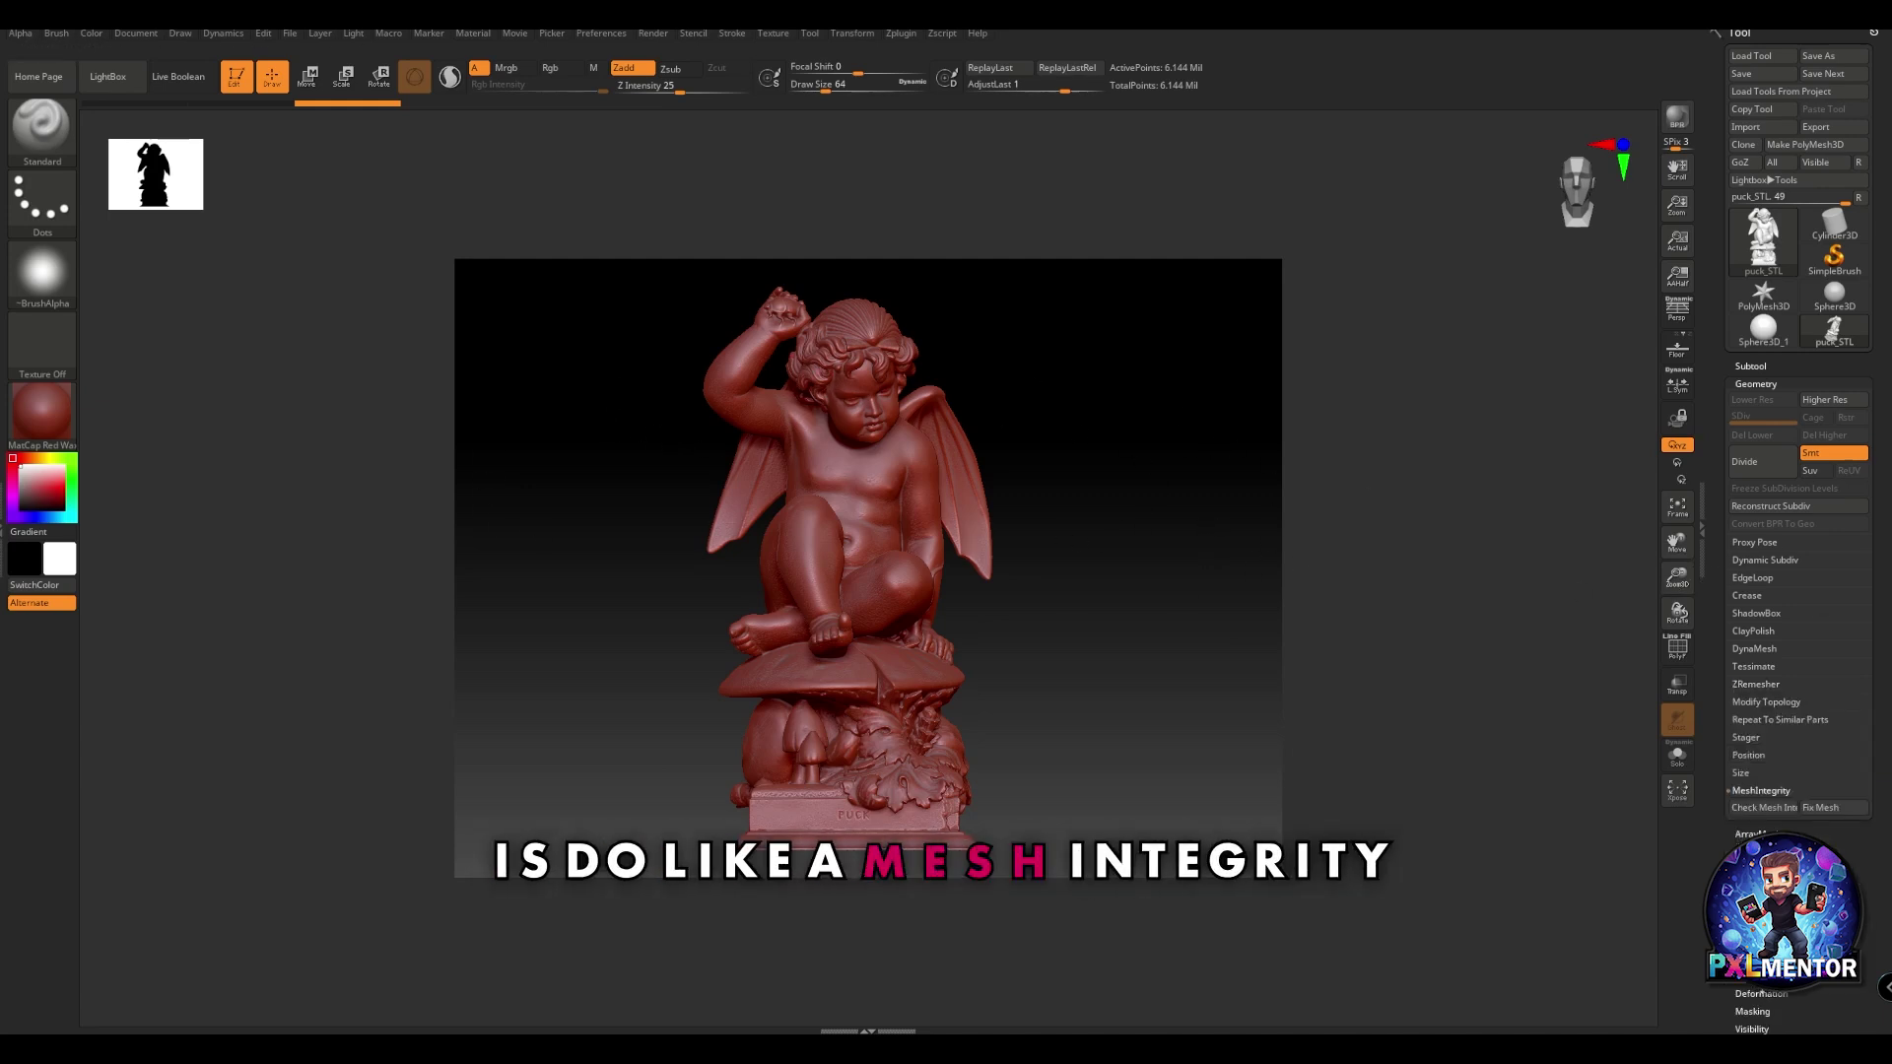
{"action": "left_click", "coordinate": [1772, 807]}
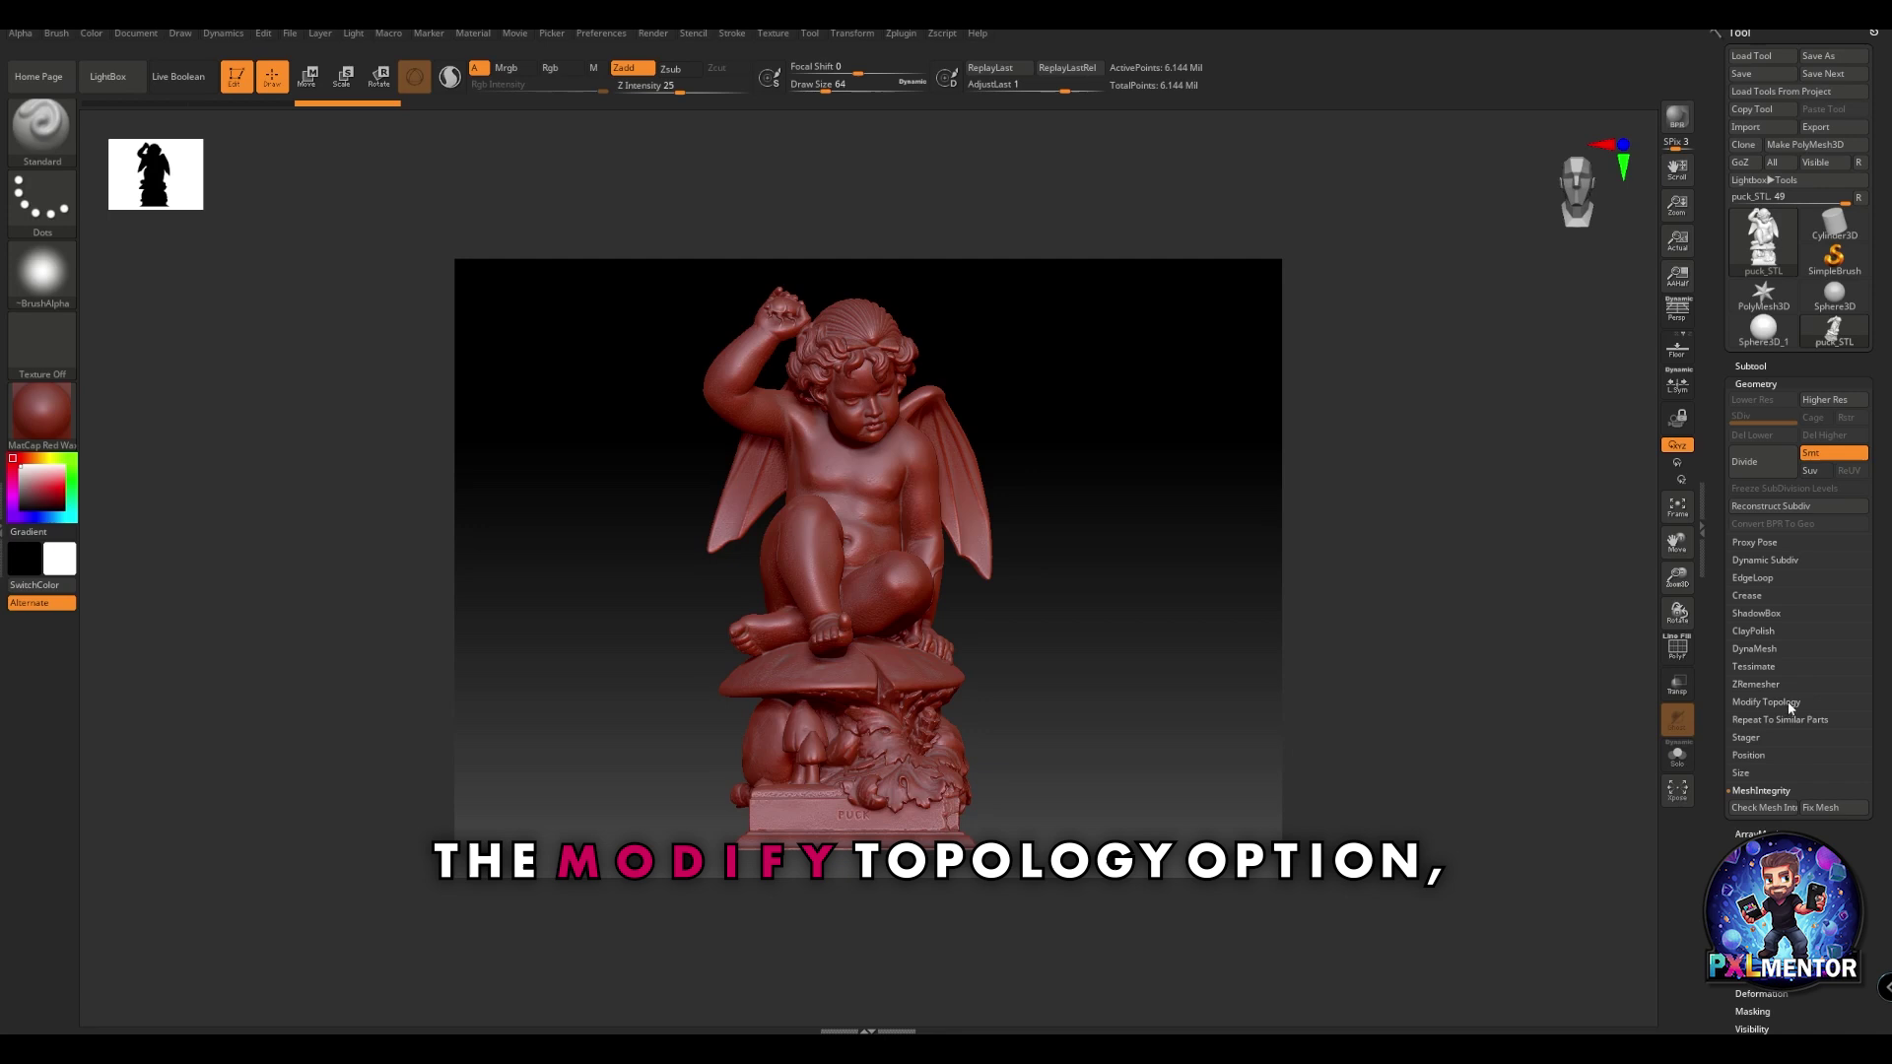
Weld identical points to cut the statue from 6.144 to 1.018 million points, then recheck integrity.
{"action": "left_click", "coordinate": [1769, 702]}
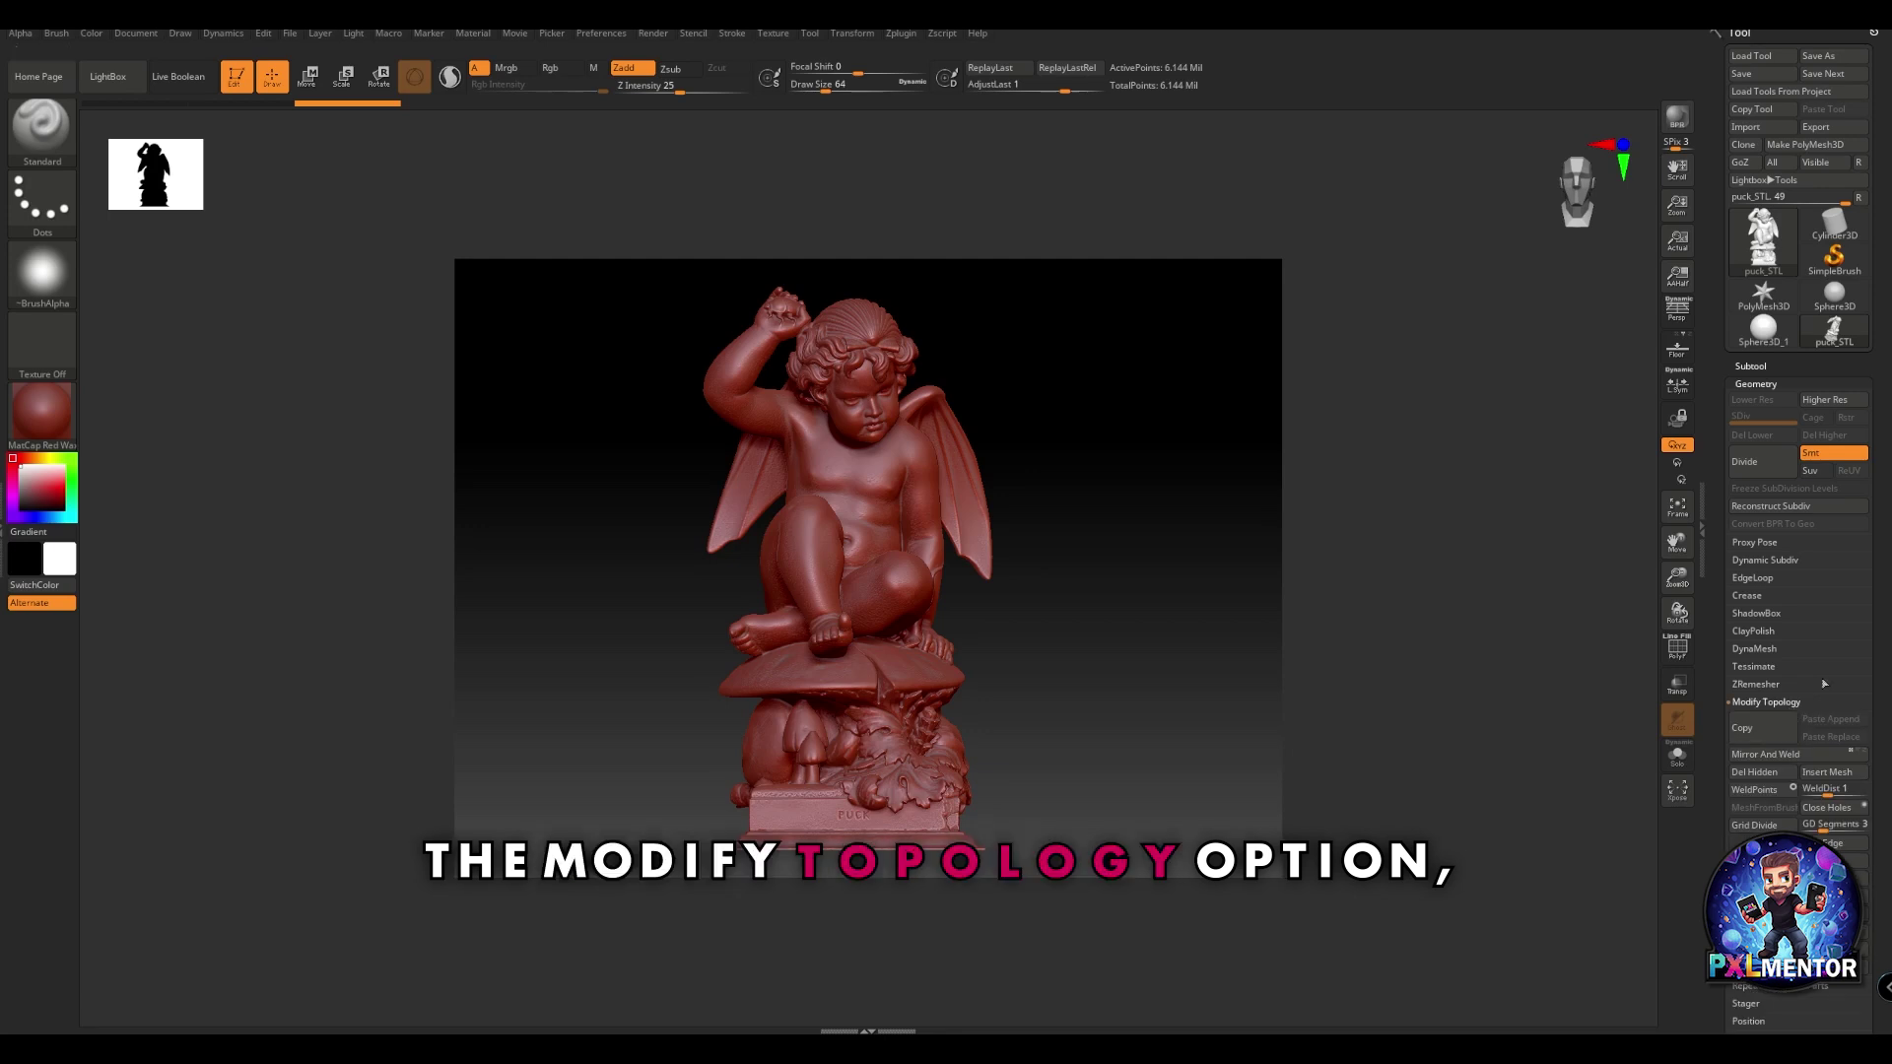
{"action": "left_click", "coordinate": [1757, 791]}
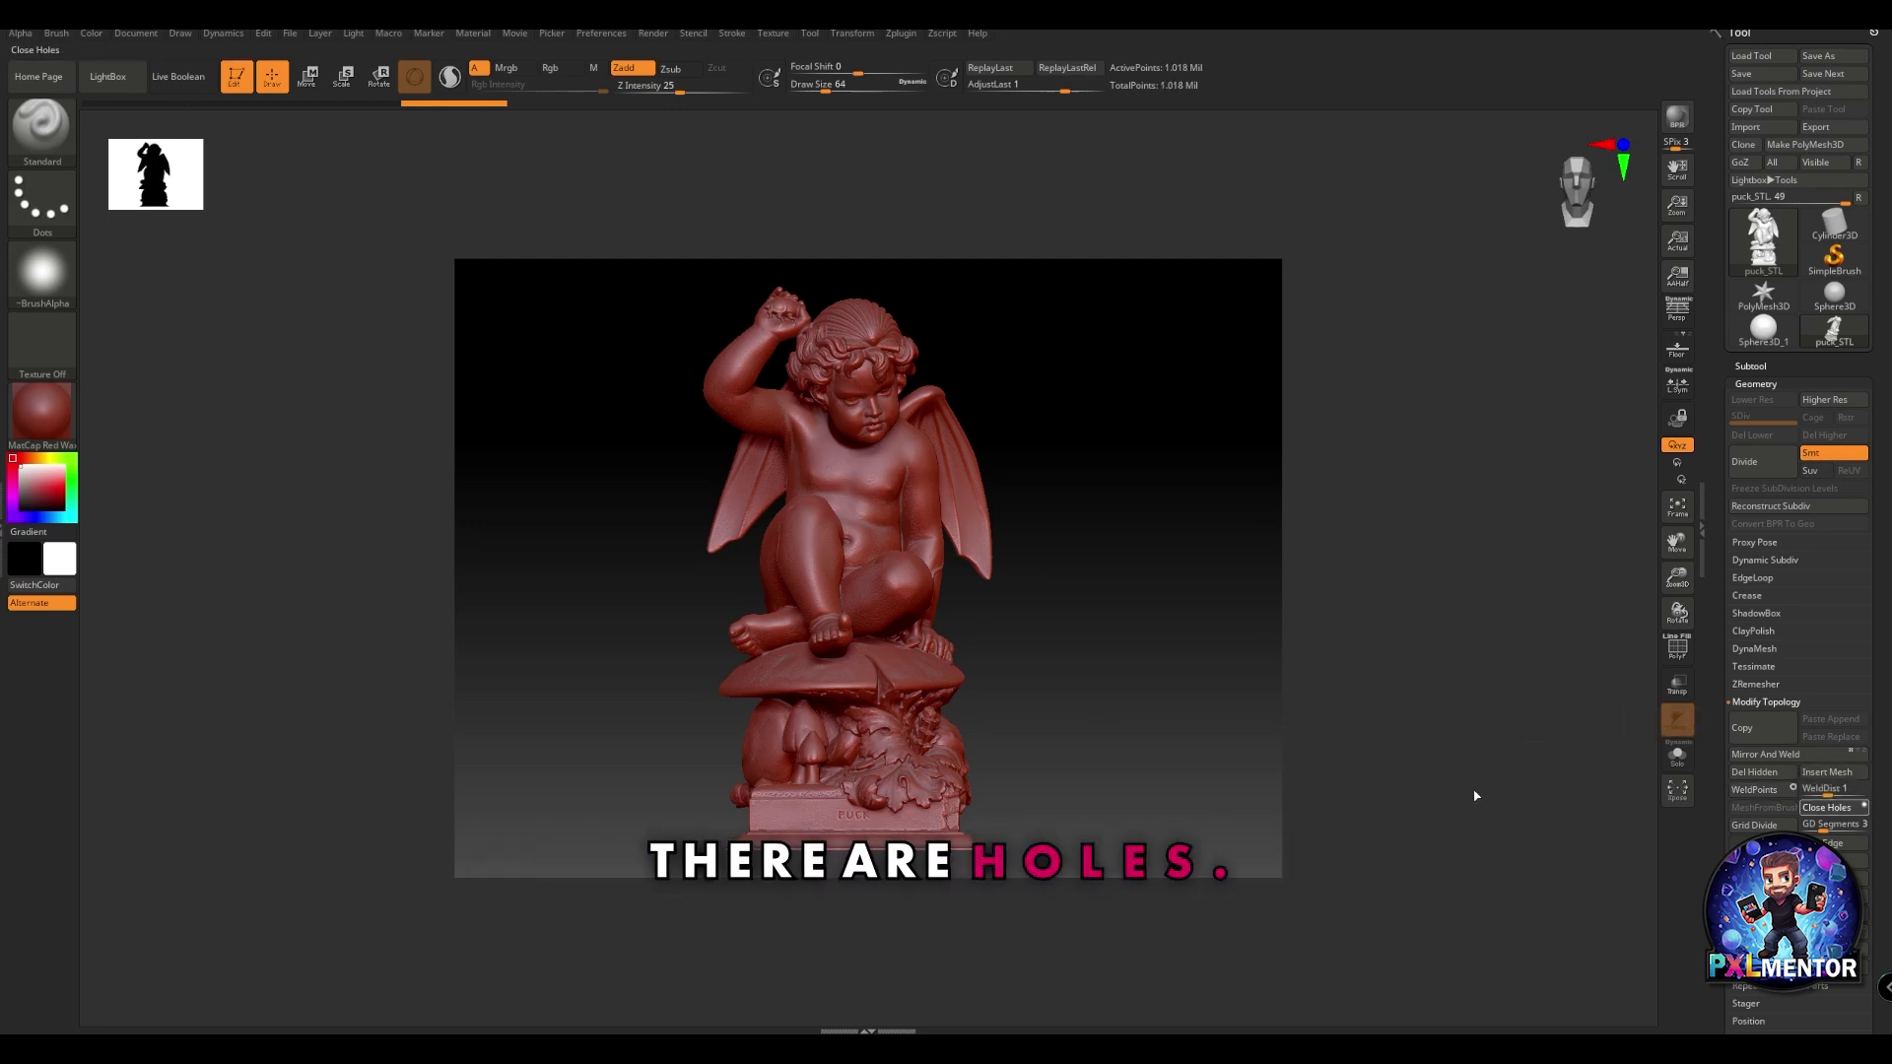
{"action": "scroll", "coordinate": [1727, 810], "scroll_direction": "down", "scroll_amount": 2}
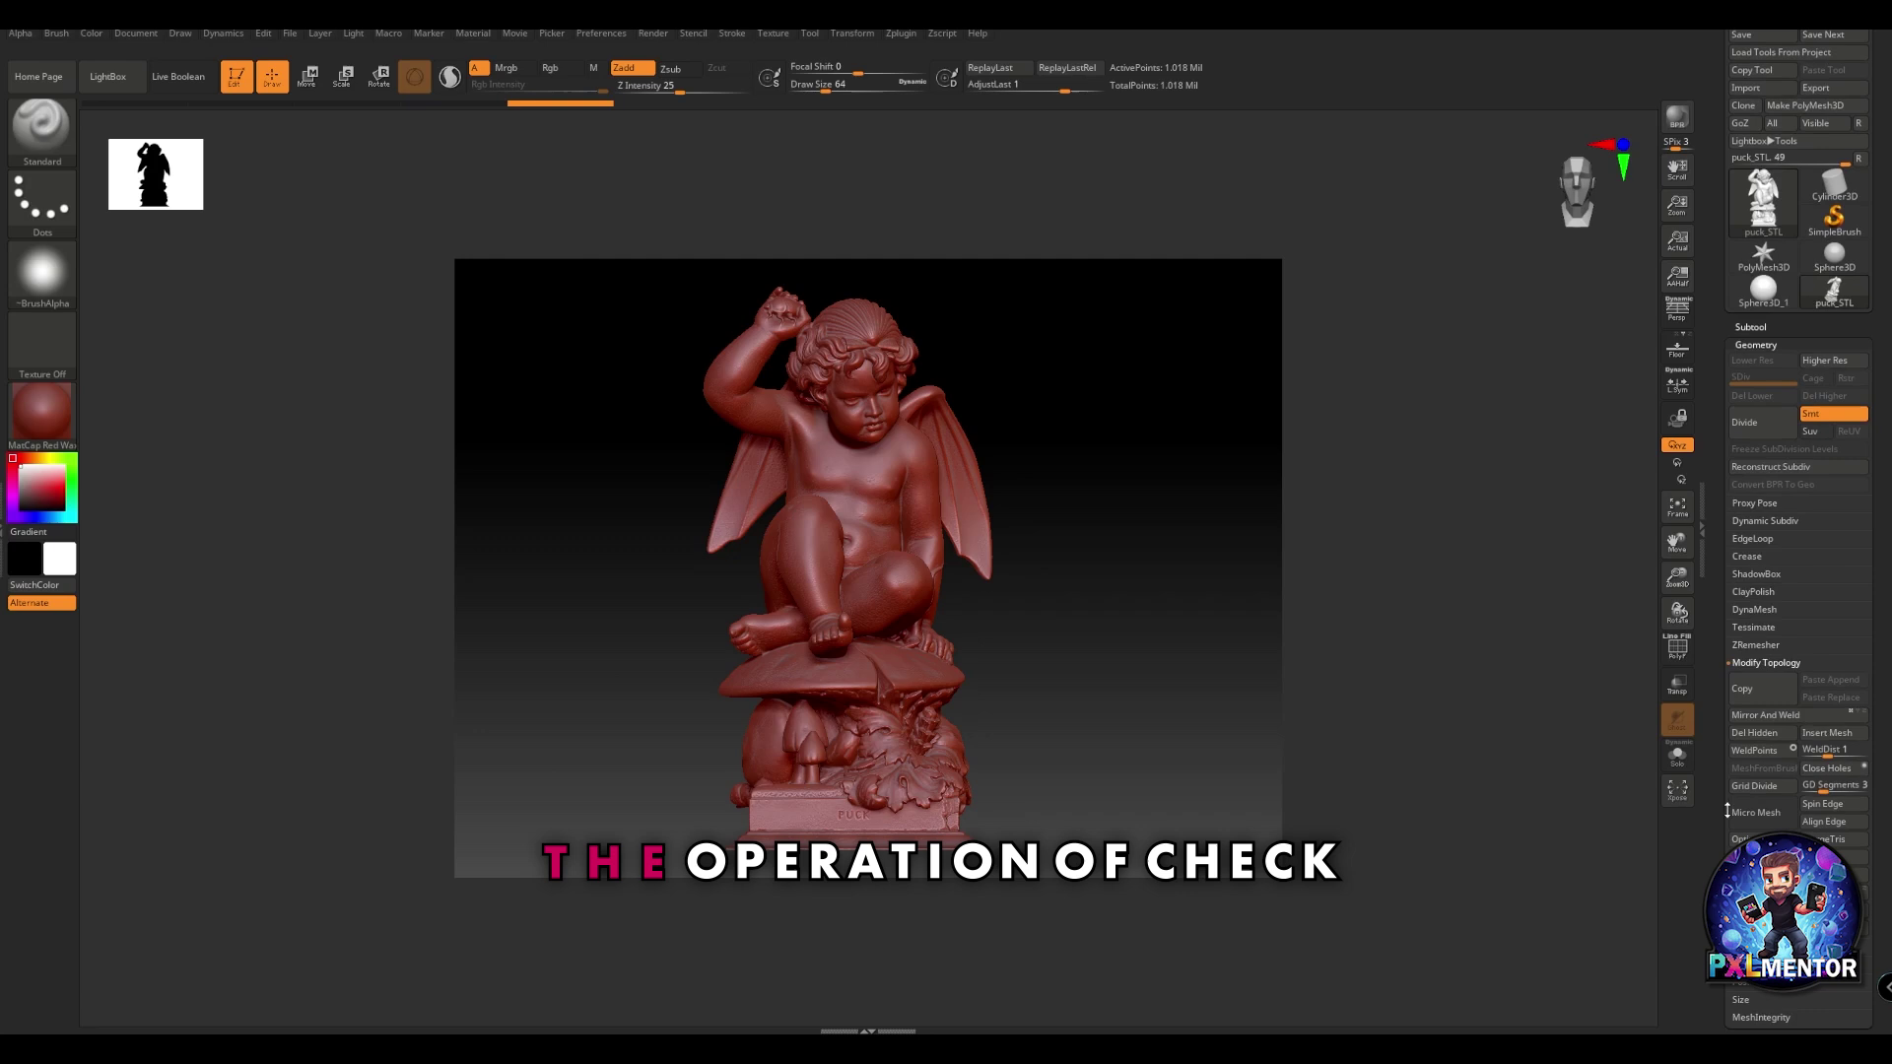
{"action": "scroll", "coordinate": [1726, 810], "scroll_direction": "down", "scroll_amount": 10}
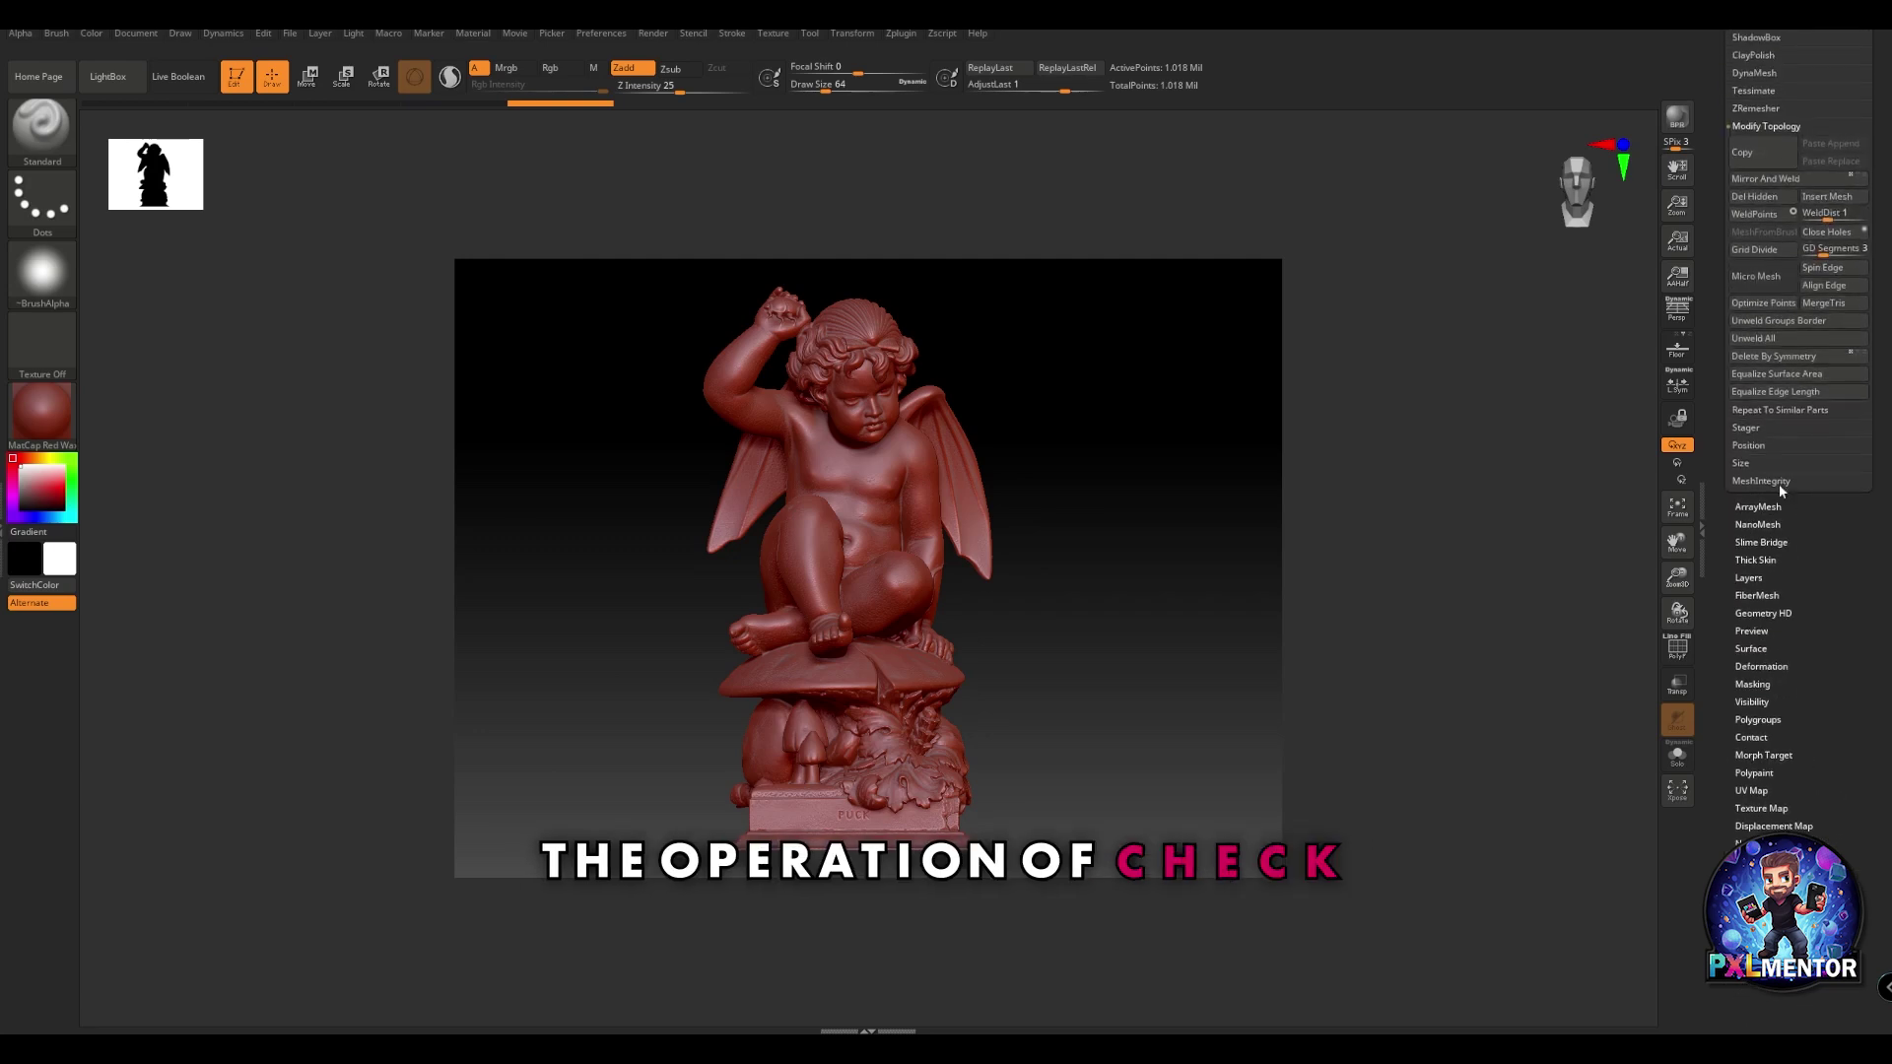
{"action": "left_click", "coordinate": [1780, 485]}
{"action": "left_click", "coordinate": [1764, 232]}
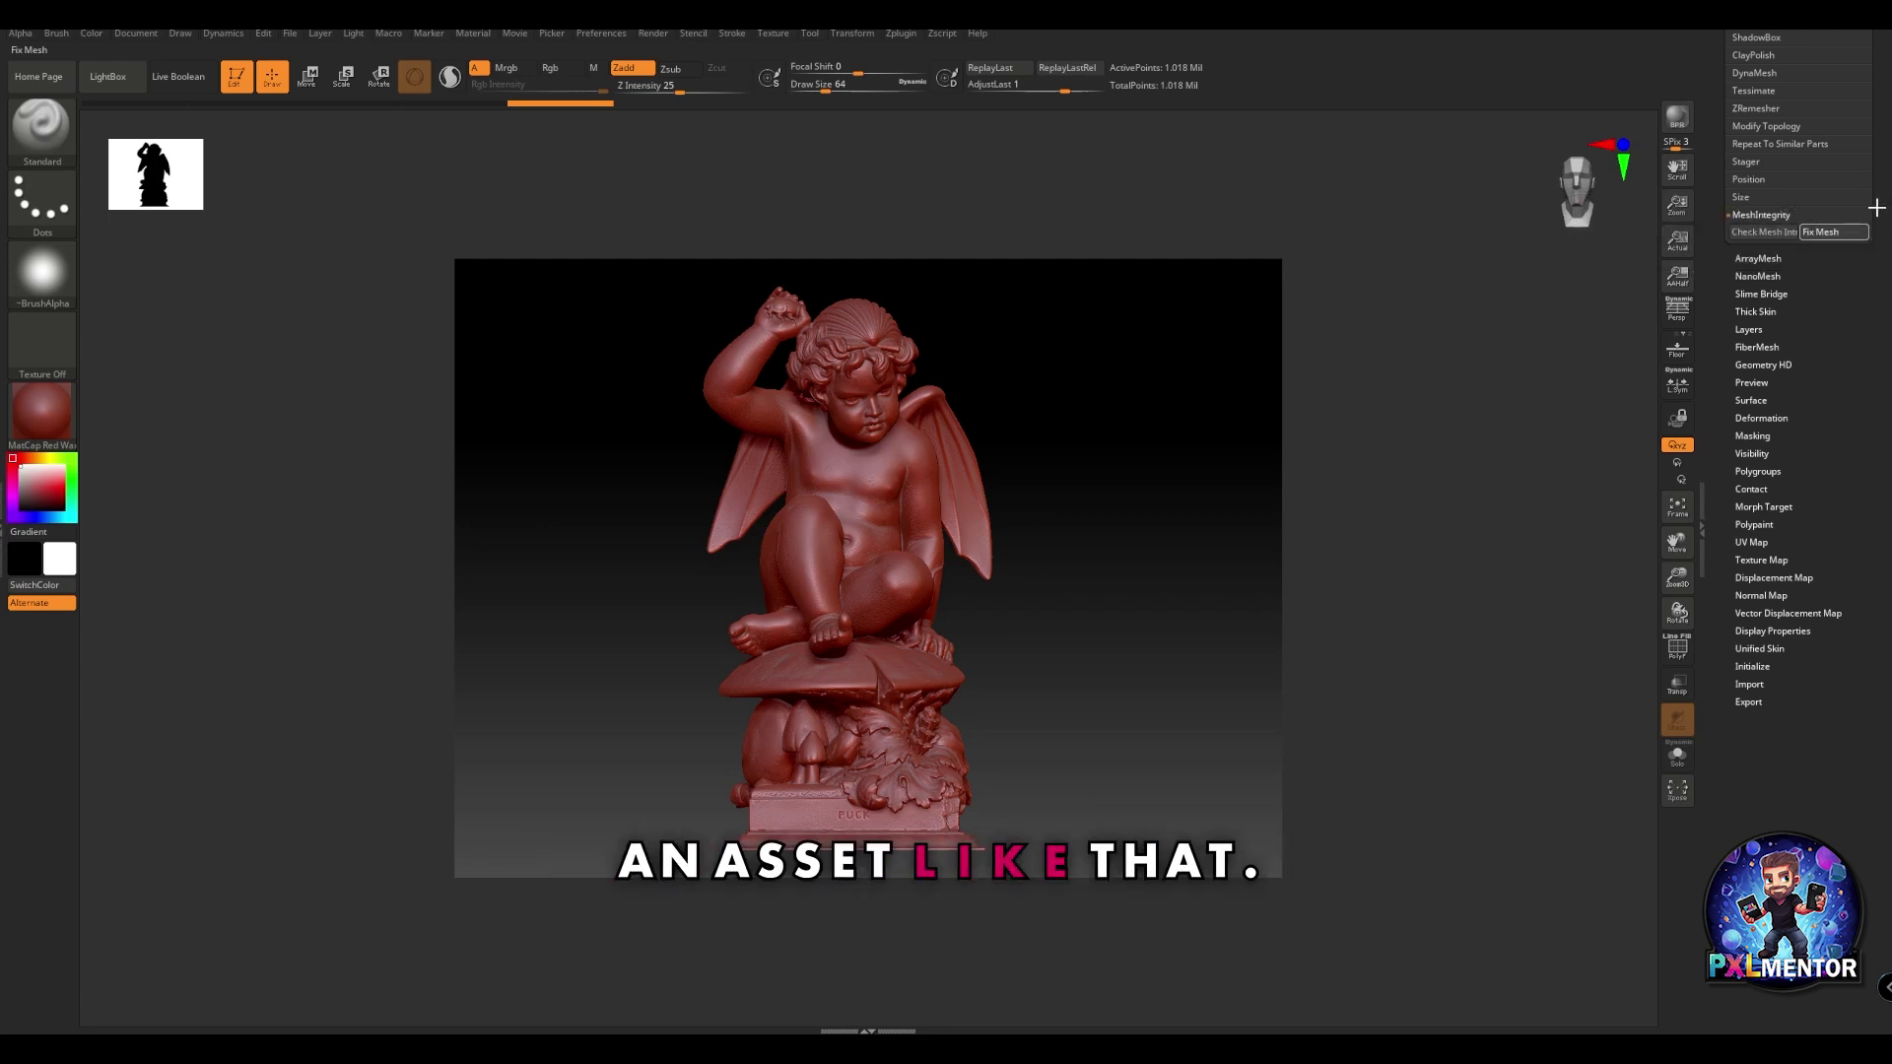
{"action": "scroll", "coordinate": [1870, 194], "scroll_direction": "up", "scroll_amount": 5}
{"action": "scroll", "coordinate": [1851, 376], "scroll_direction": "down", "scroll_amount": 1}
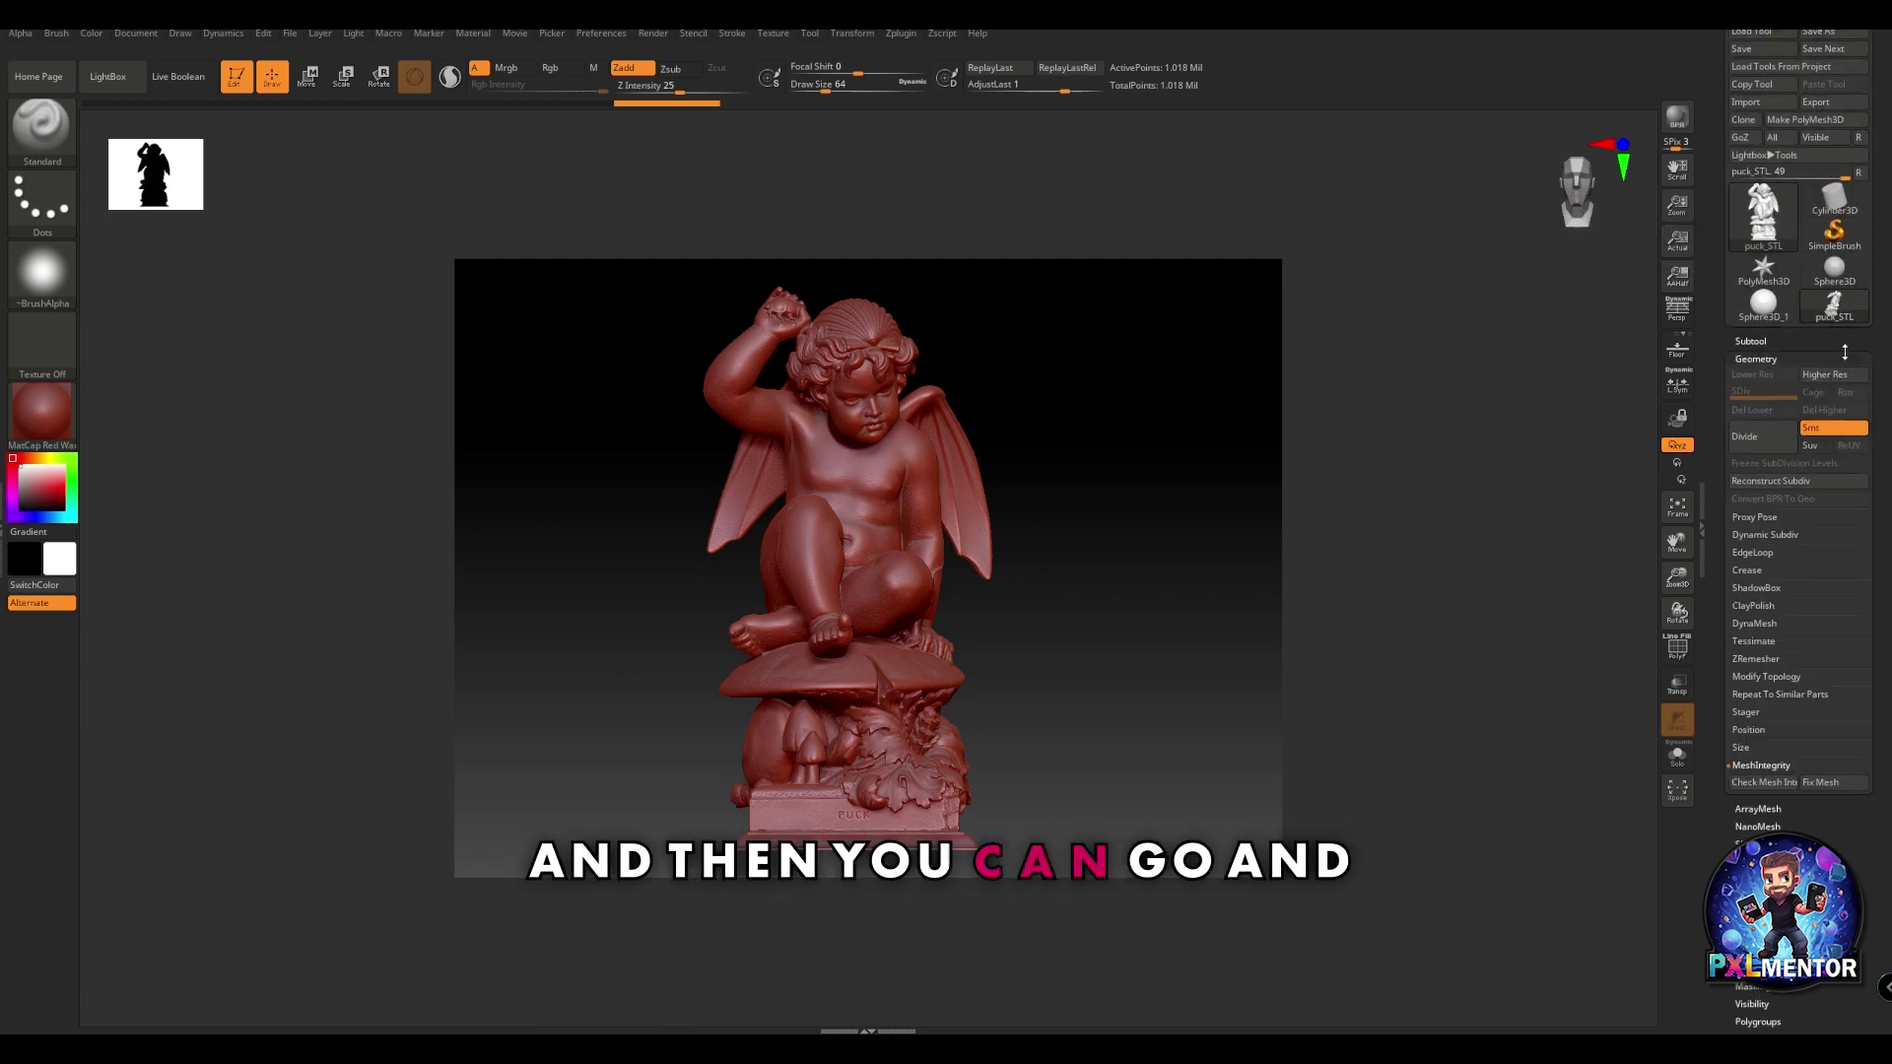
Duplicate the statue subtool, move the copy above puck_STL and rename it puck_zRemesh.
{"action": "left_click", "coordinate": [1751, 327]}
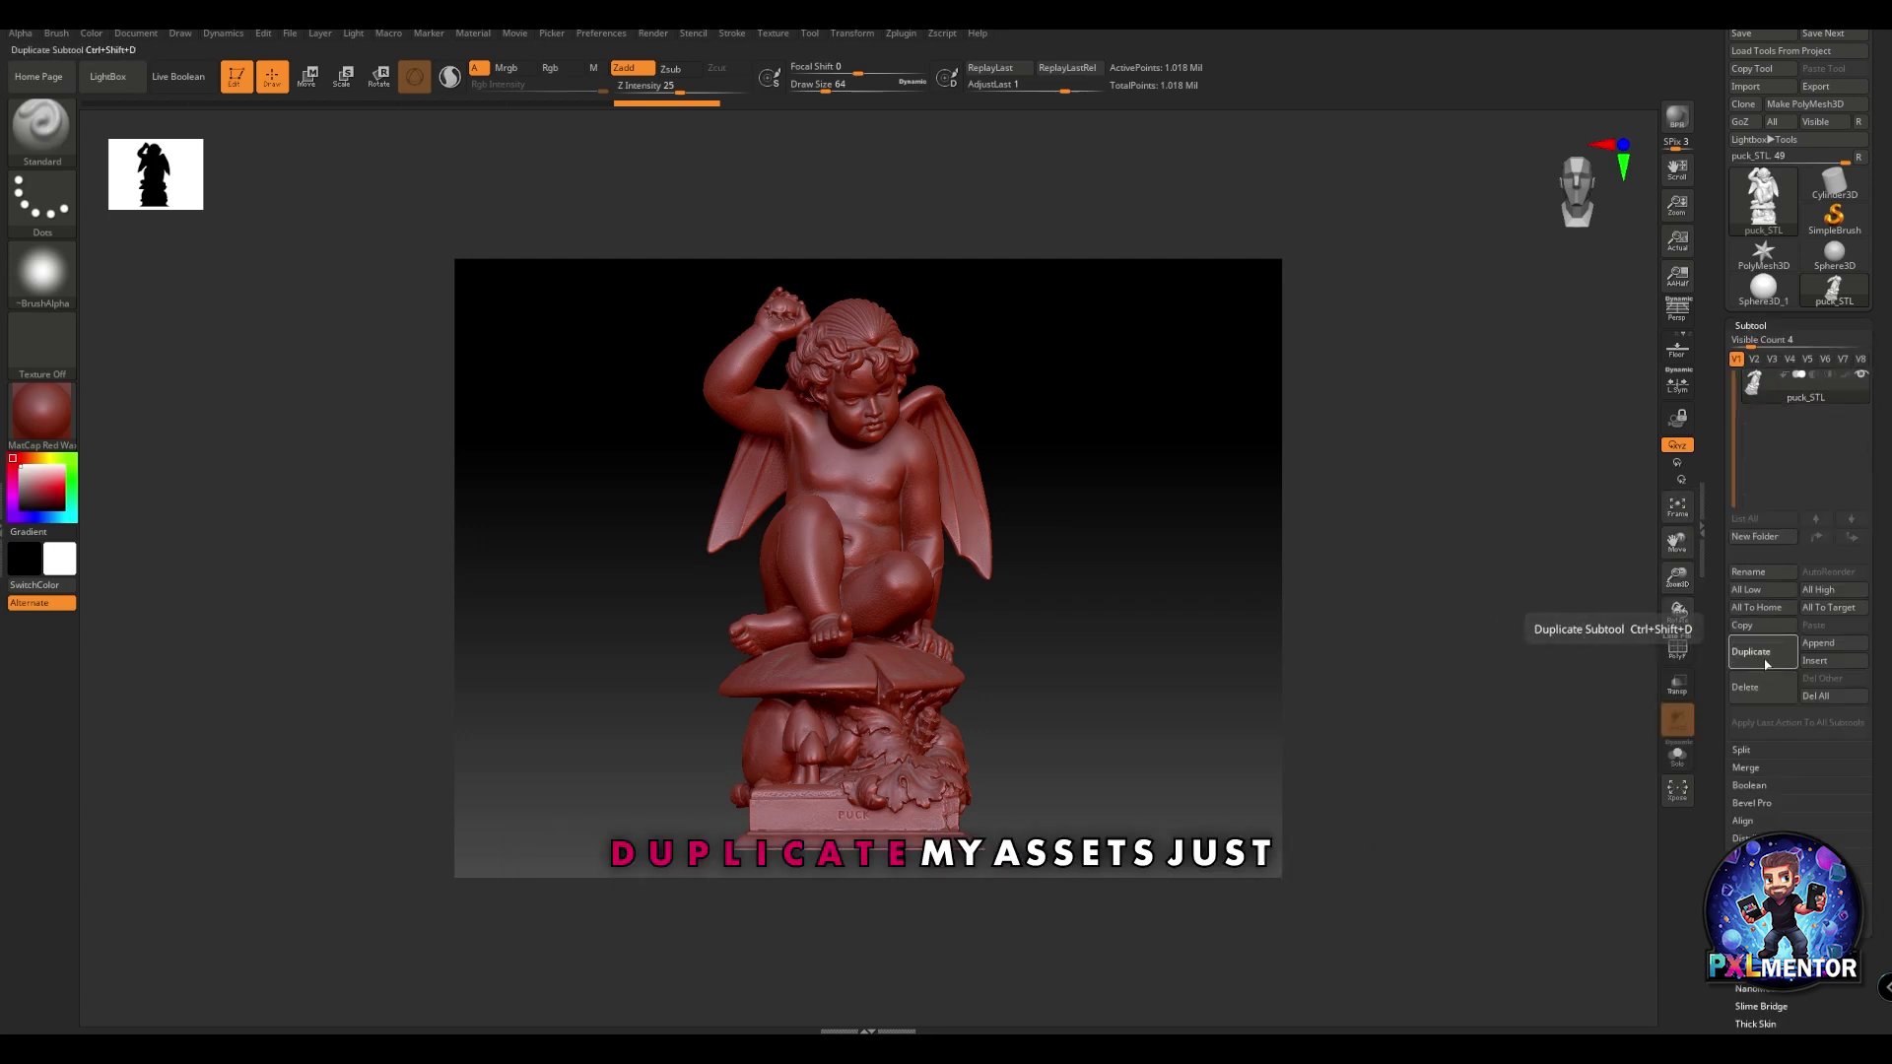
{"action": "mouse_move", "coordinate": [1862, 385]}
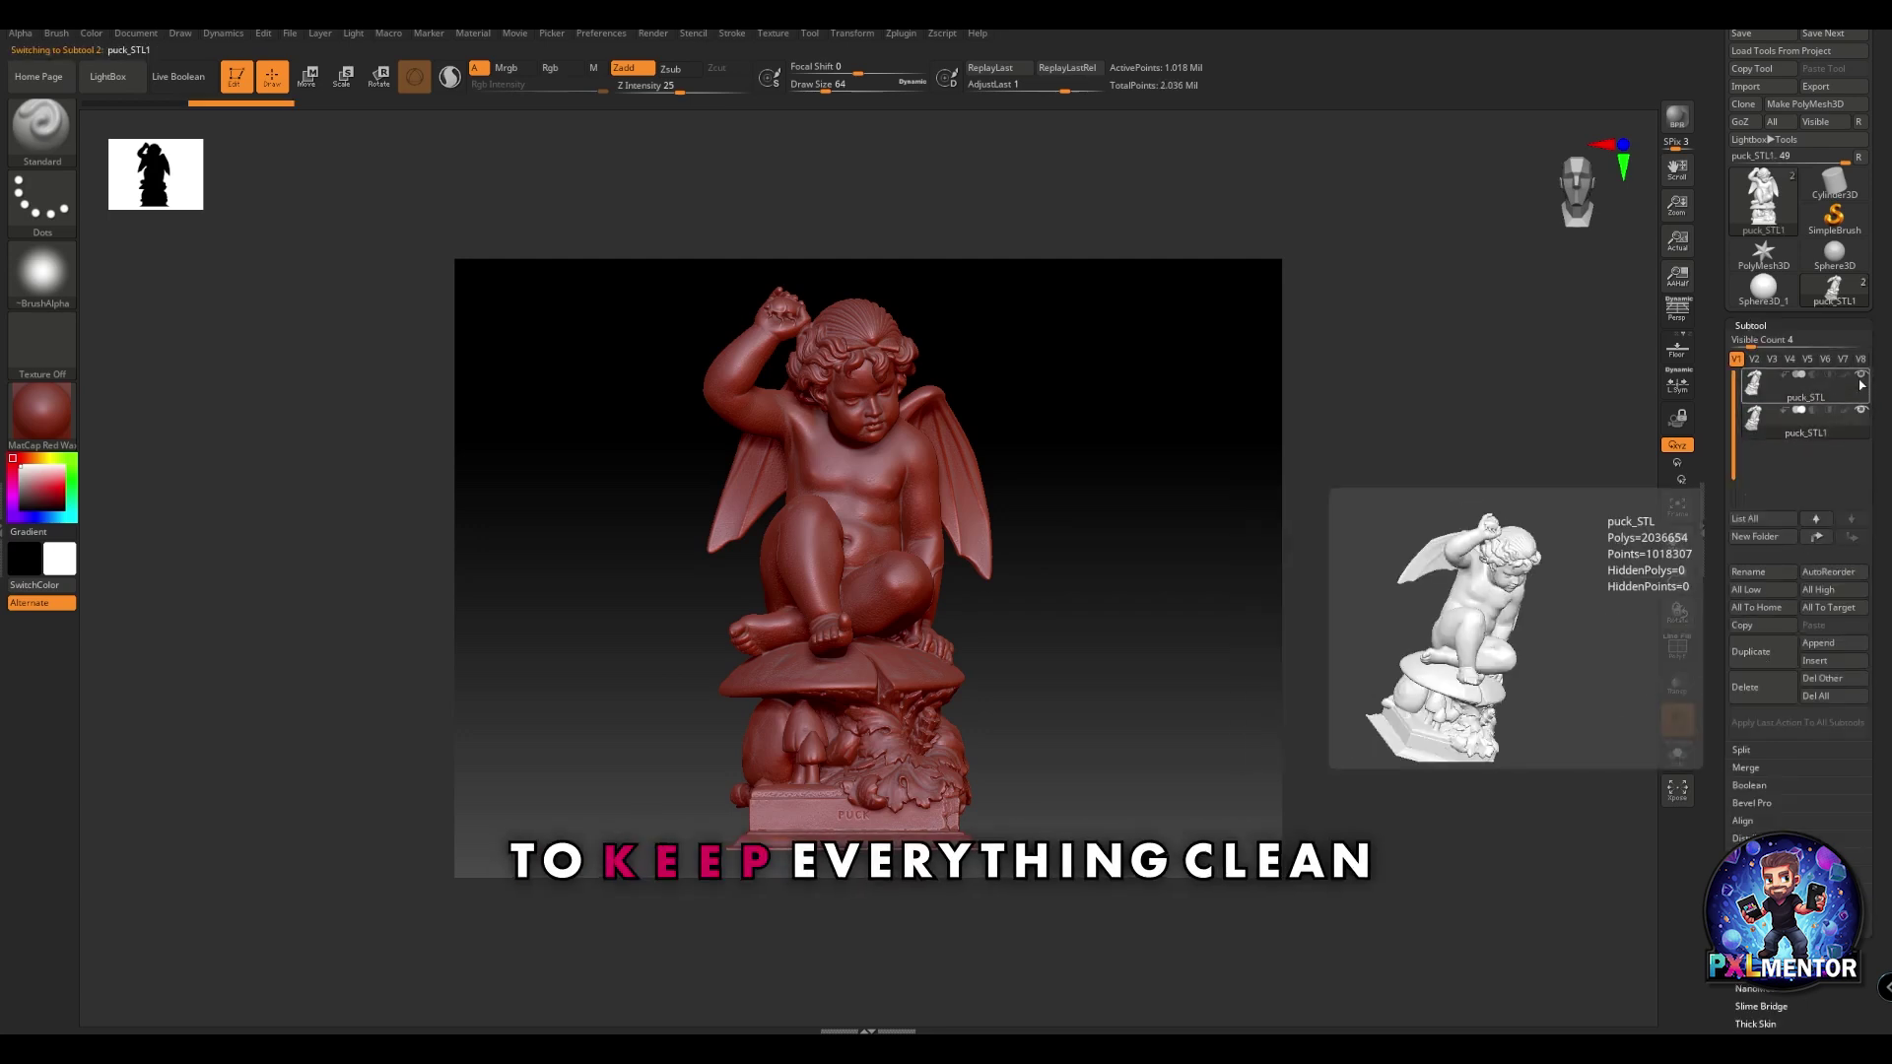
{"action": "left_click", "coordinate": [1813, 539]}
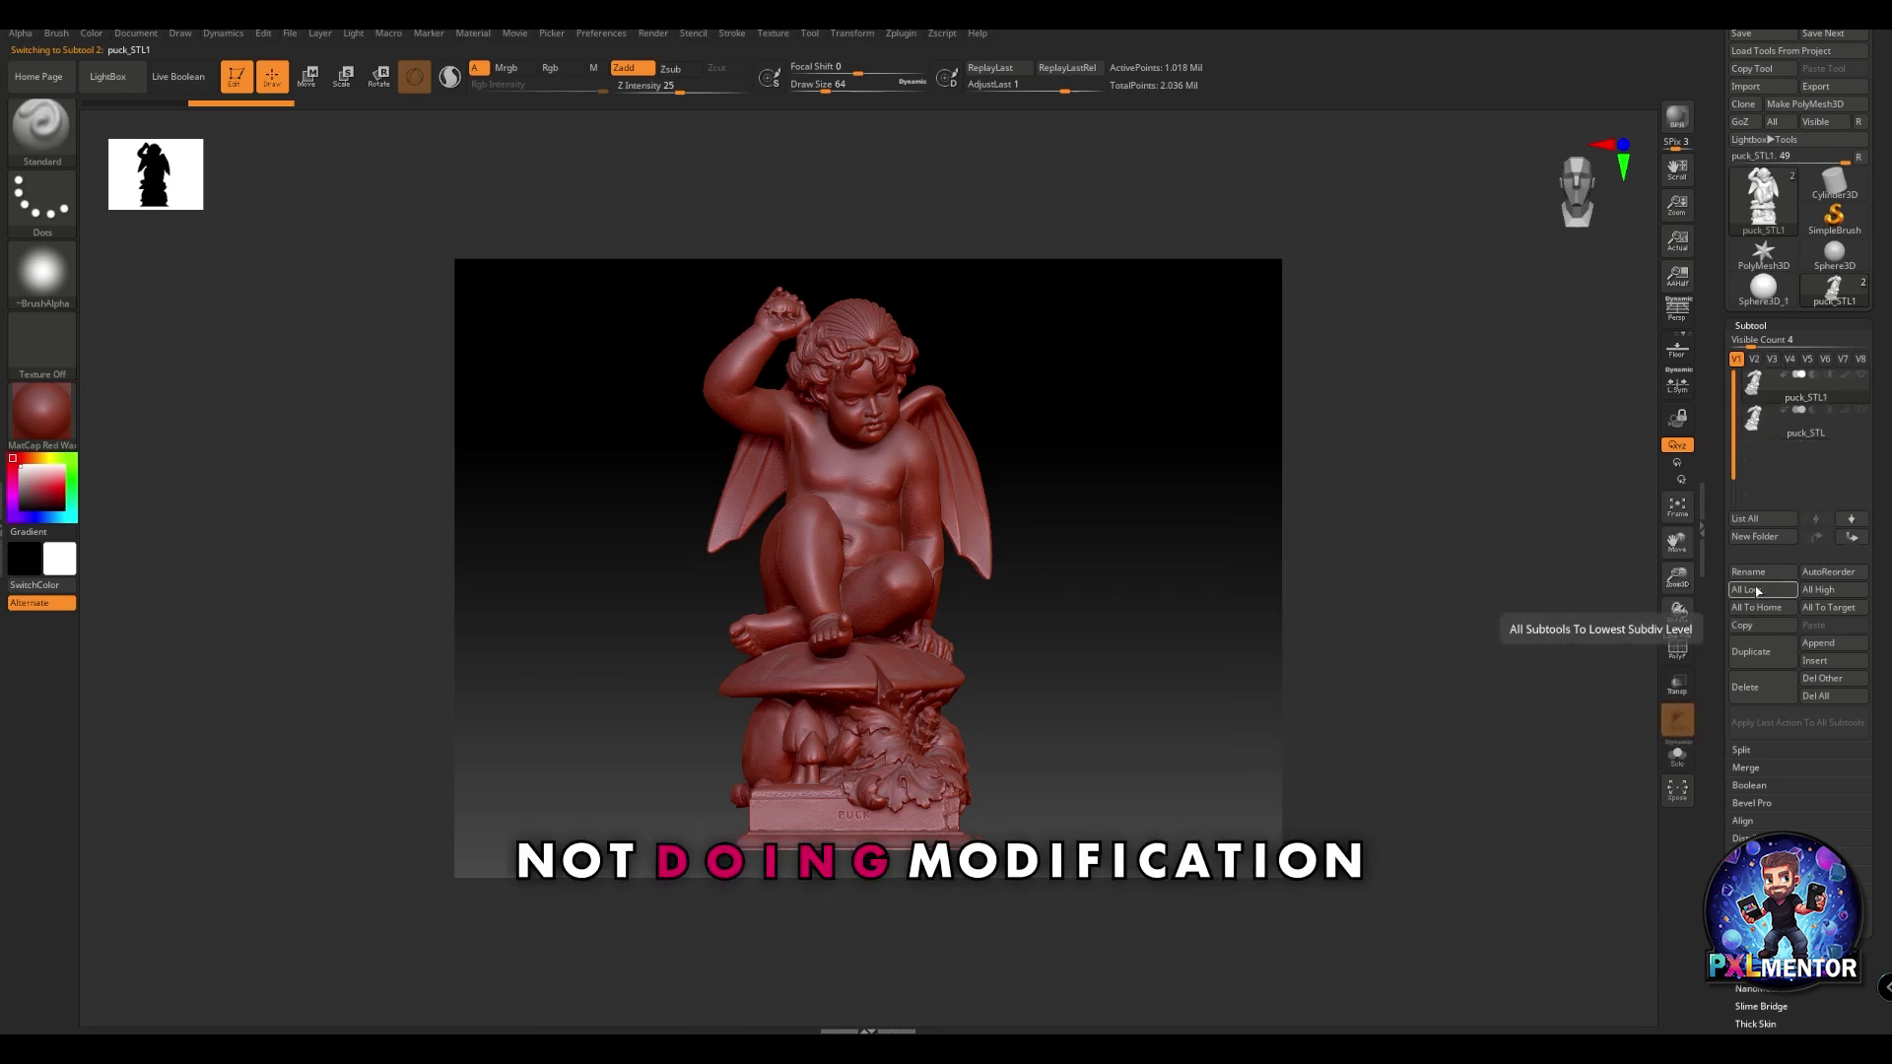
{"action": "left_click", "coordinate": [1749, 573]}
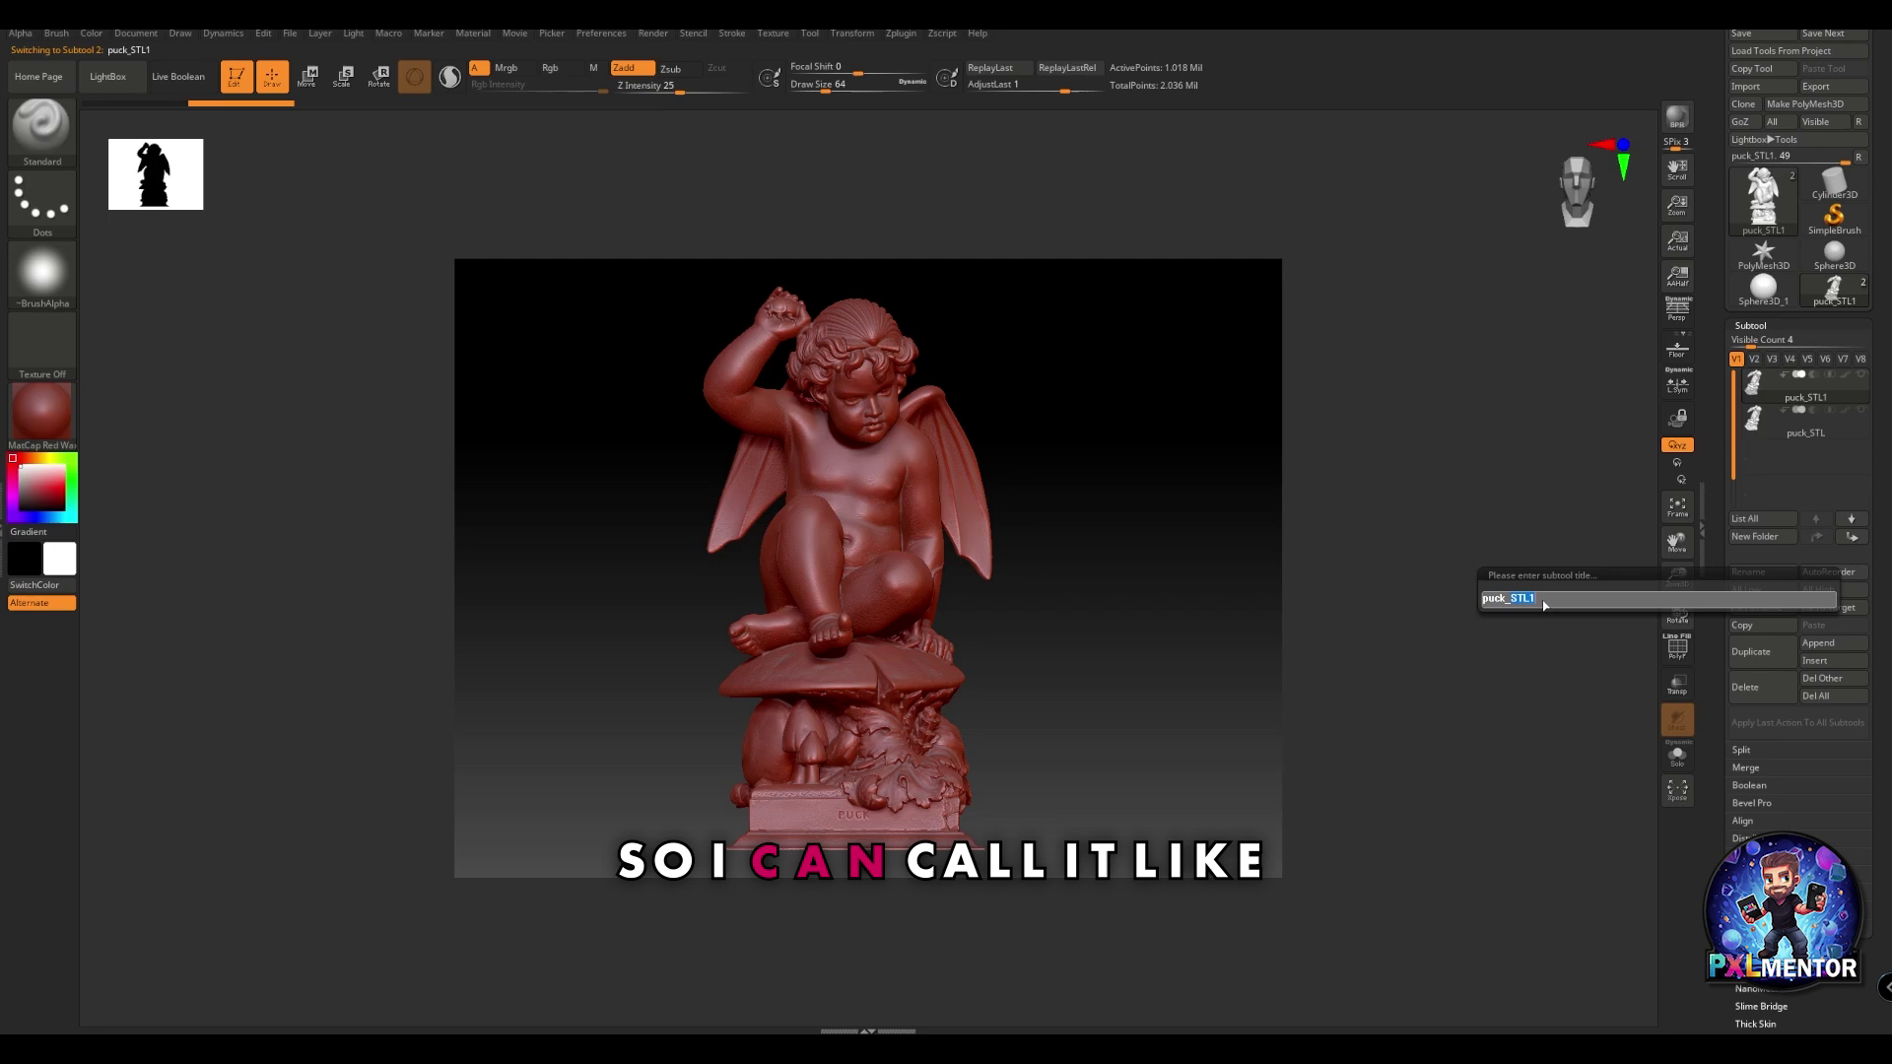
{"action": "type", "text": "puck_zRemesh"}
{"action": "key", "text": "Return"}
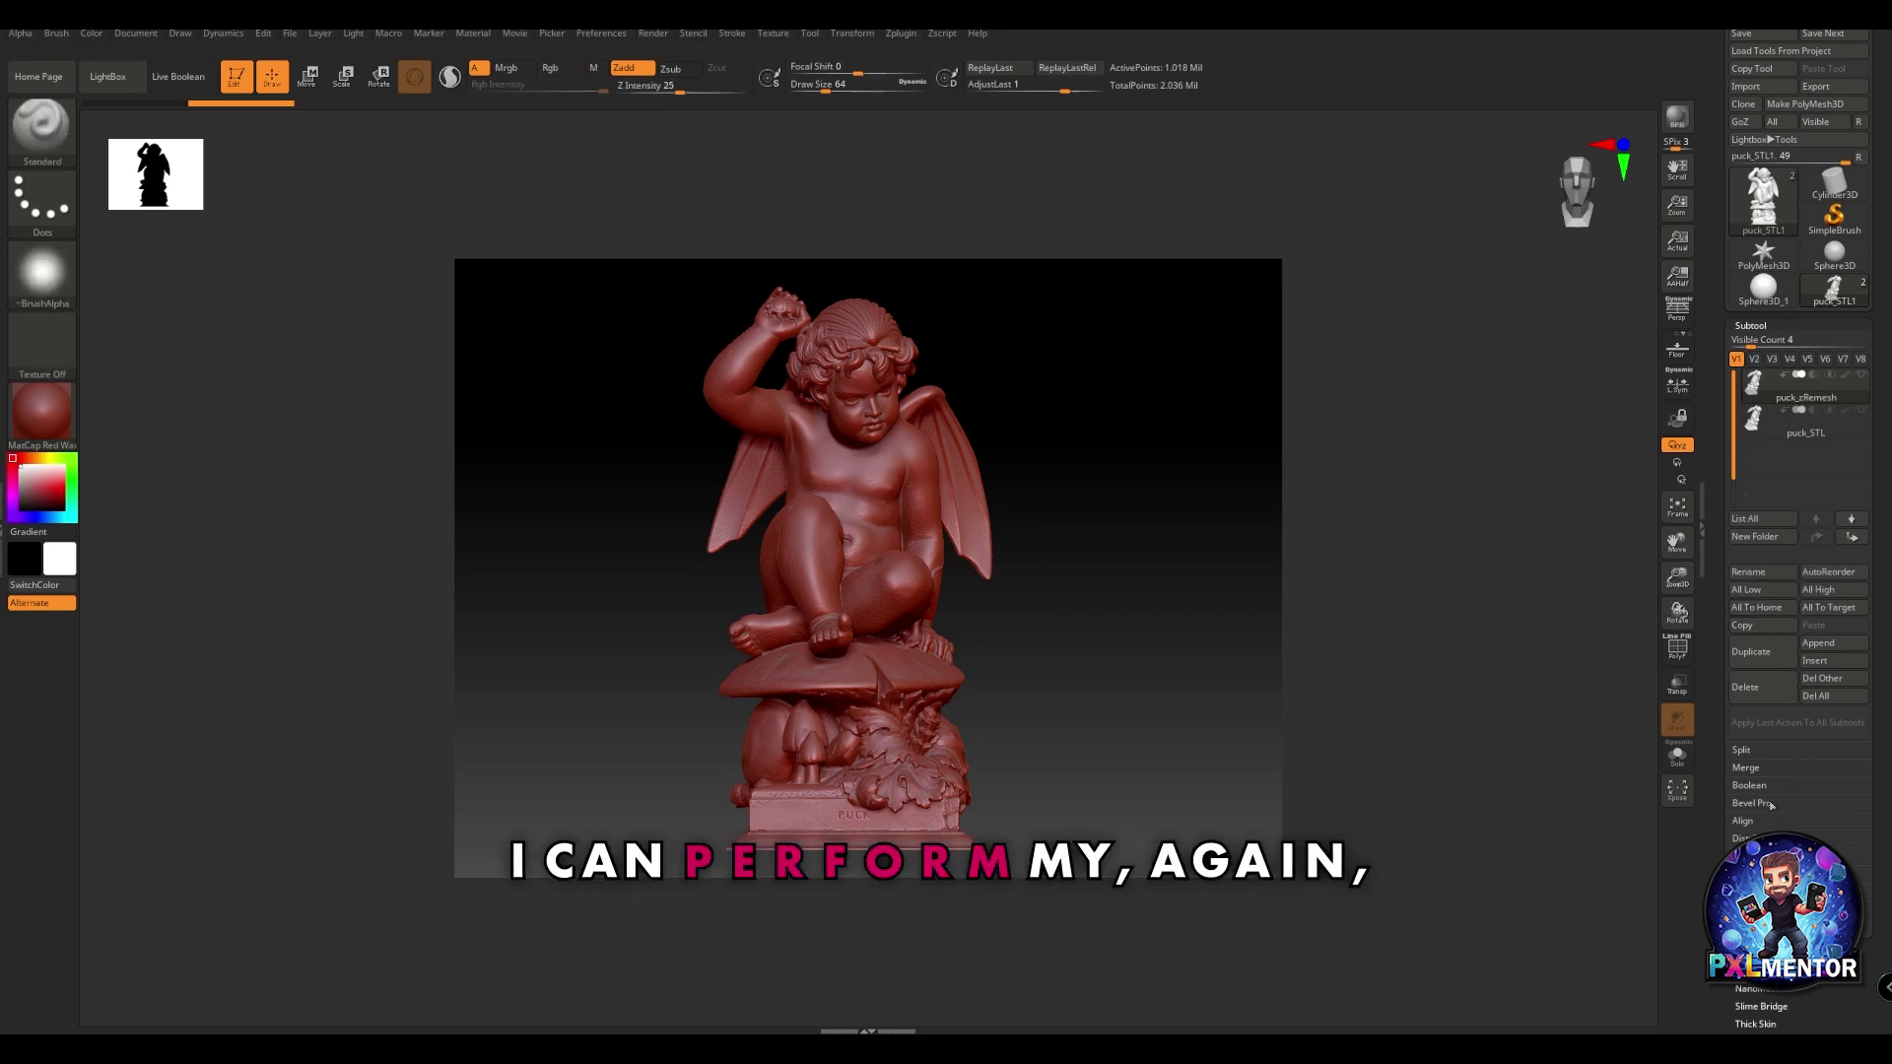
ZRemesh the puck_zRemesh copy with Target Polygons Count 10, yielding 28,323 points.
{"action": "left_click", "coordinate": [1756, 953]}
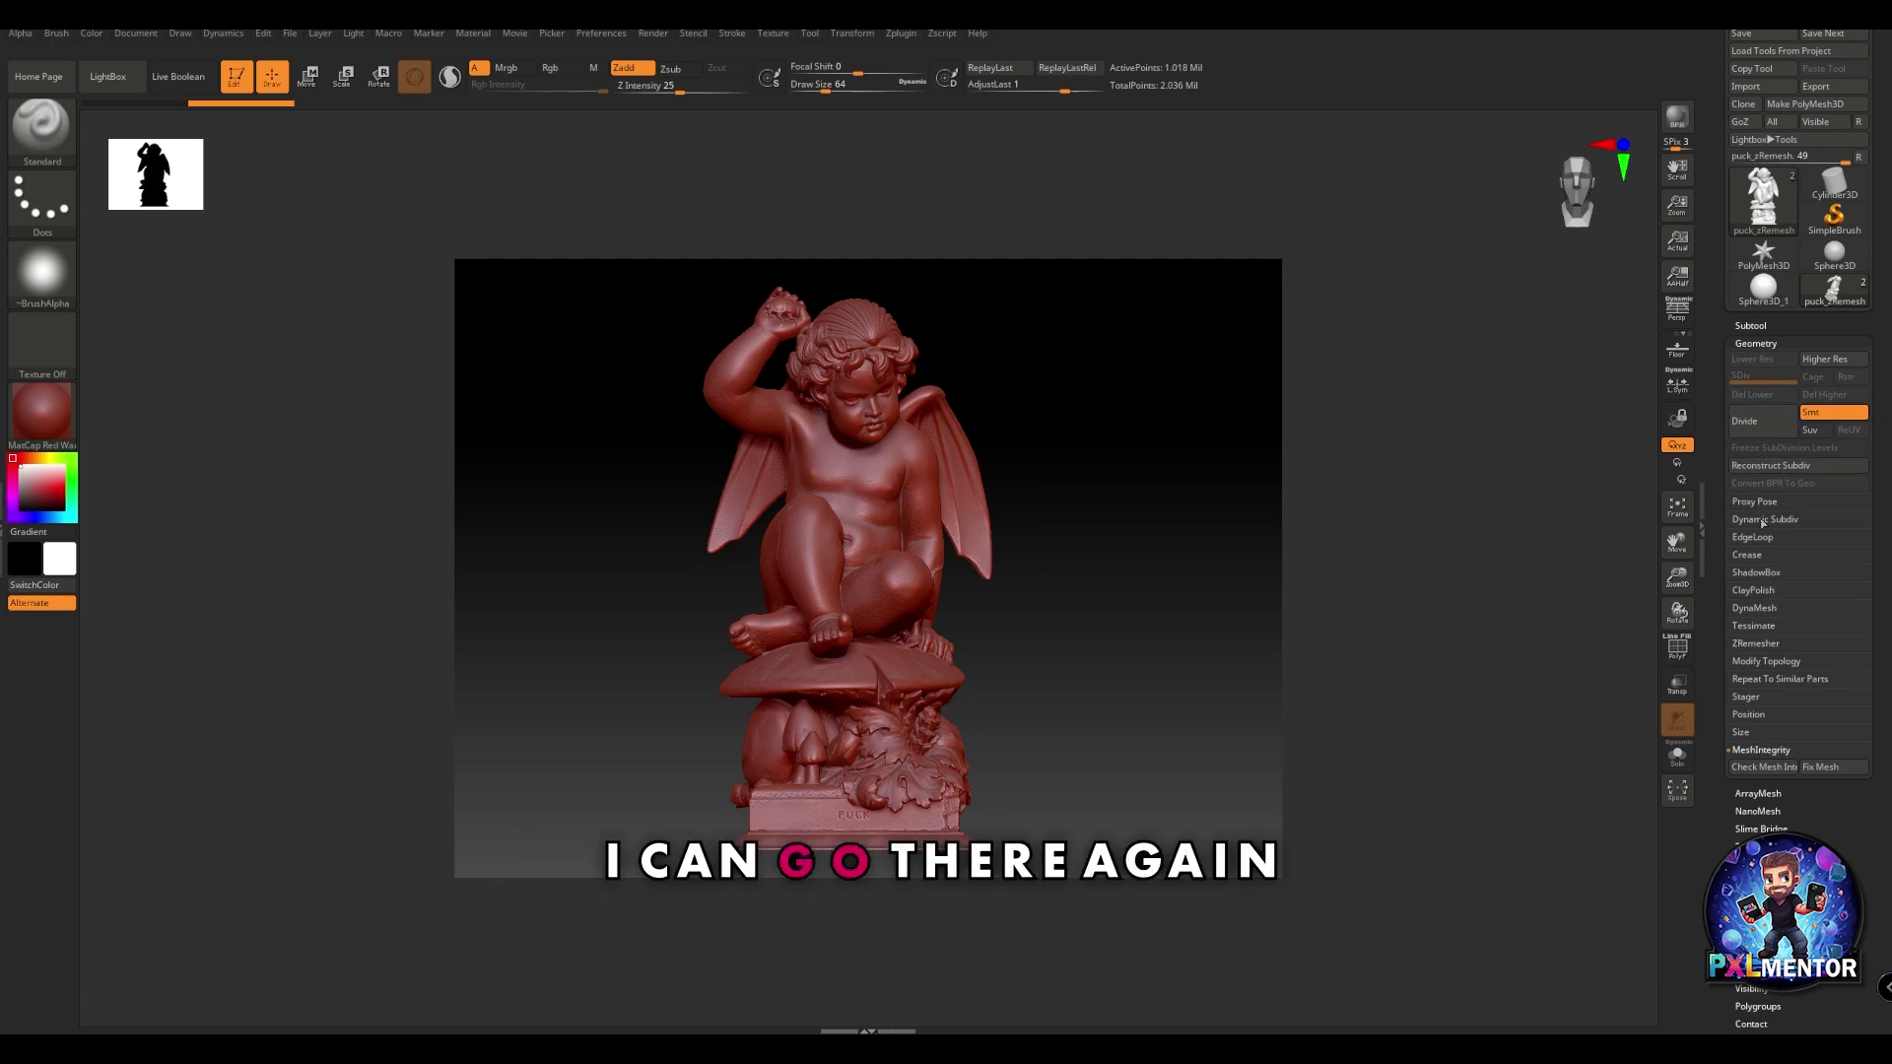
{"action": "left_click", "coordinate": [1756, 643]}
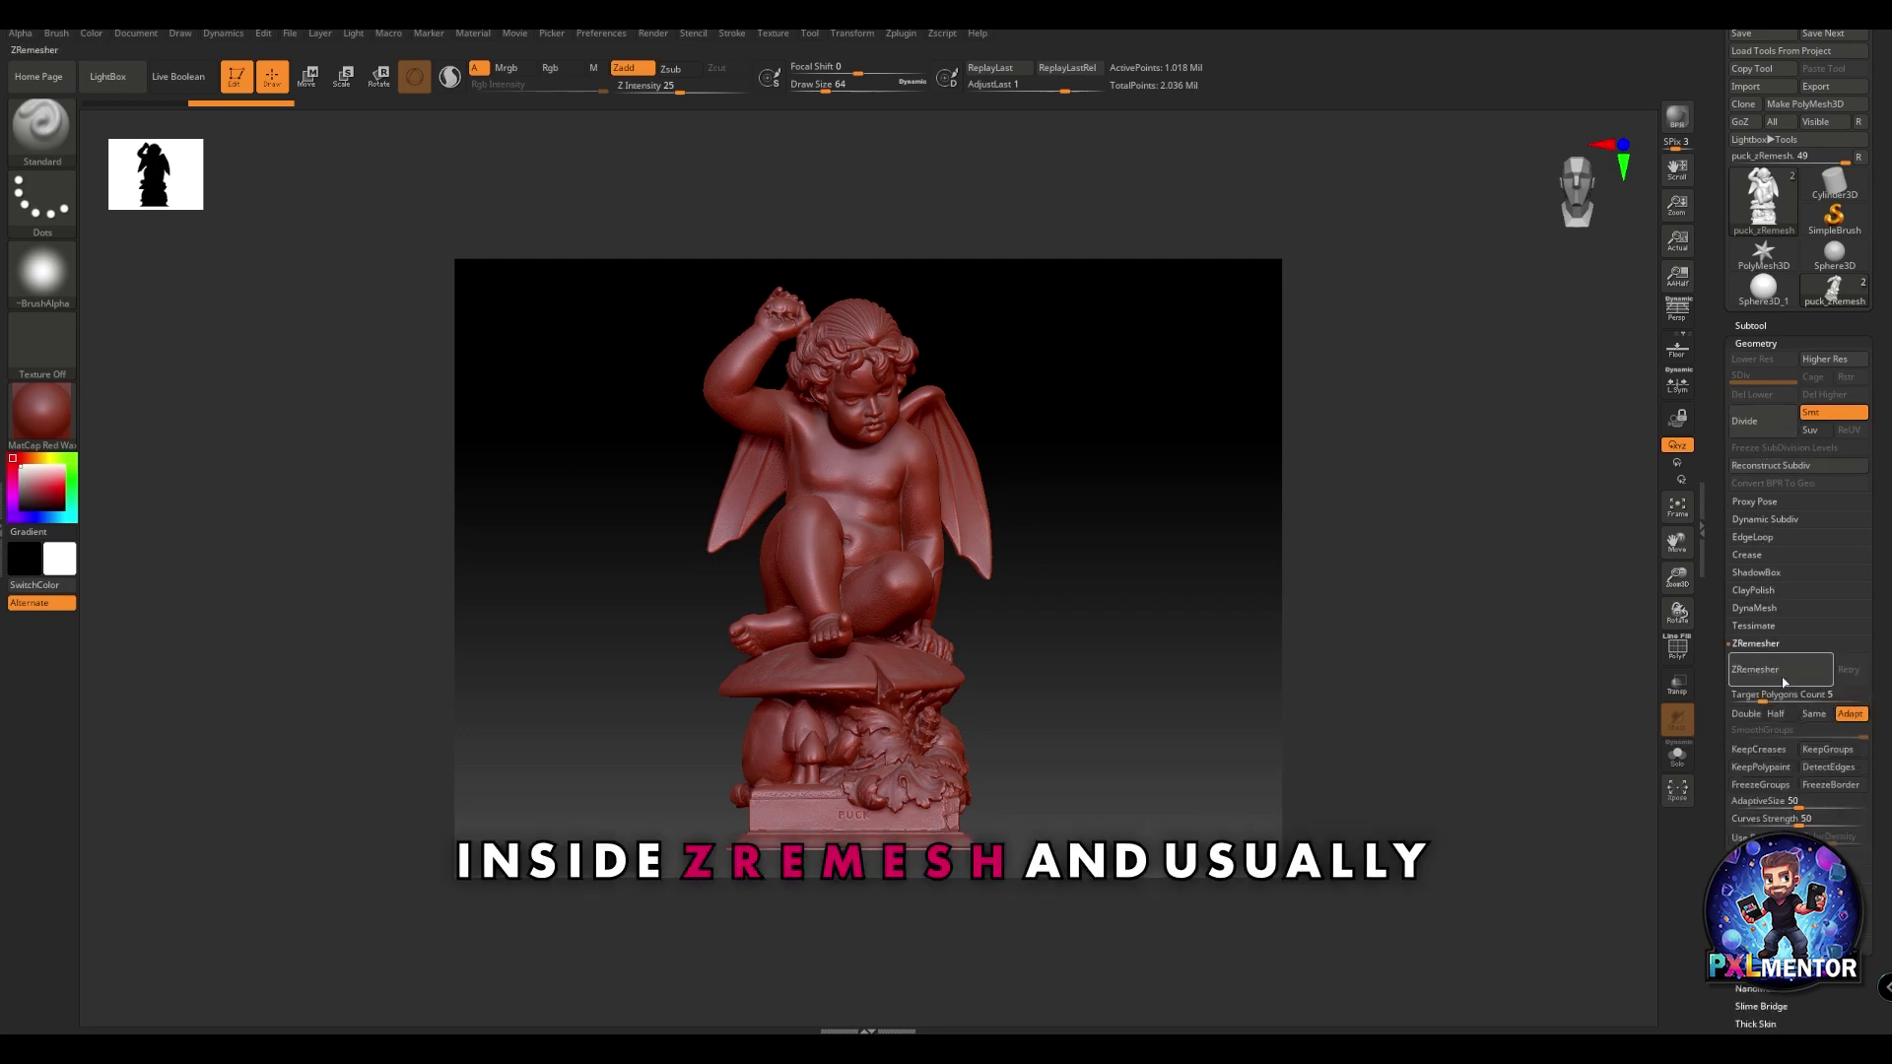
{"action": "left_click", "coordinate": [1780, 694]}
{"action": "type", "text": "10"}
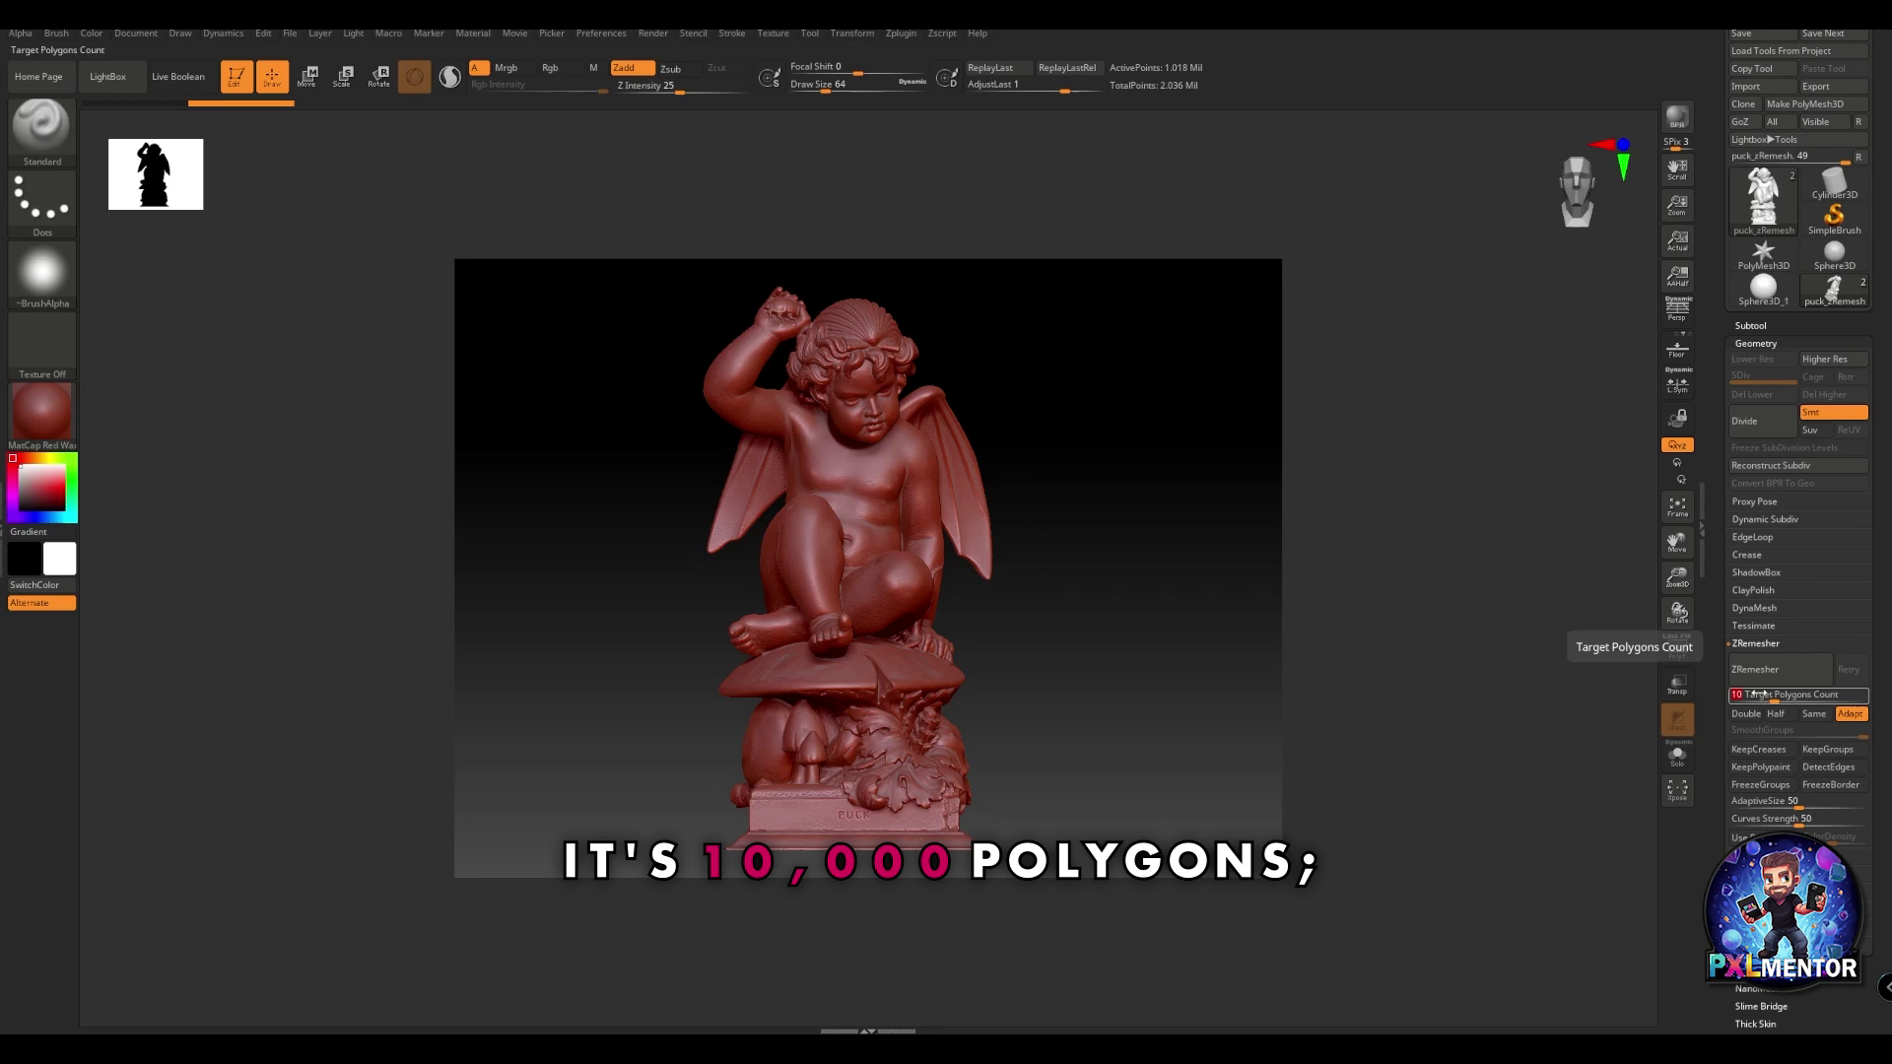
{"action": "left_click", "coordinate": [1762, 674]}
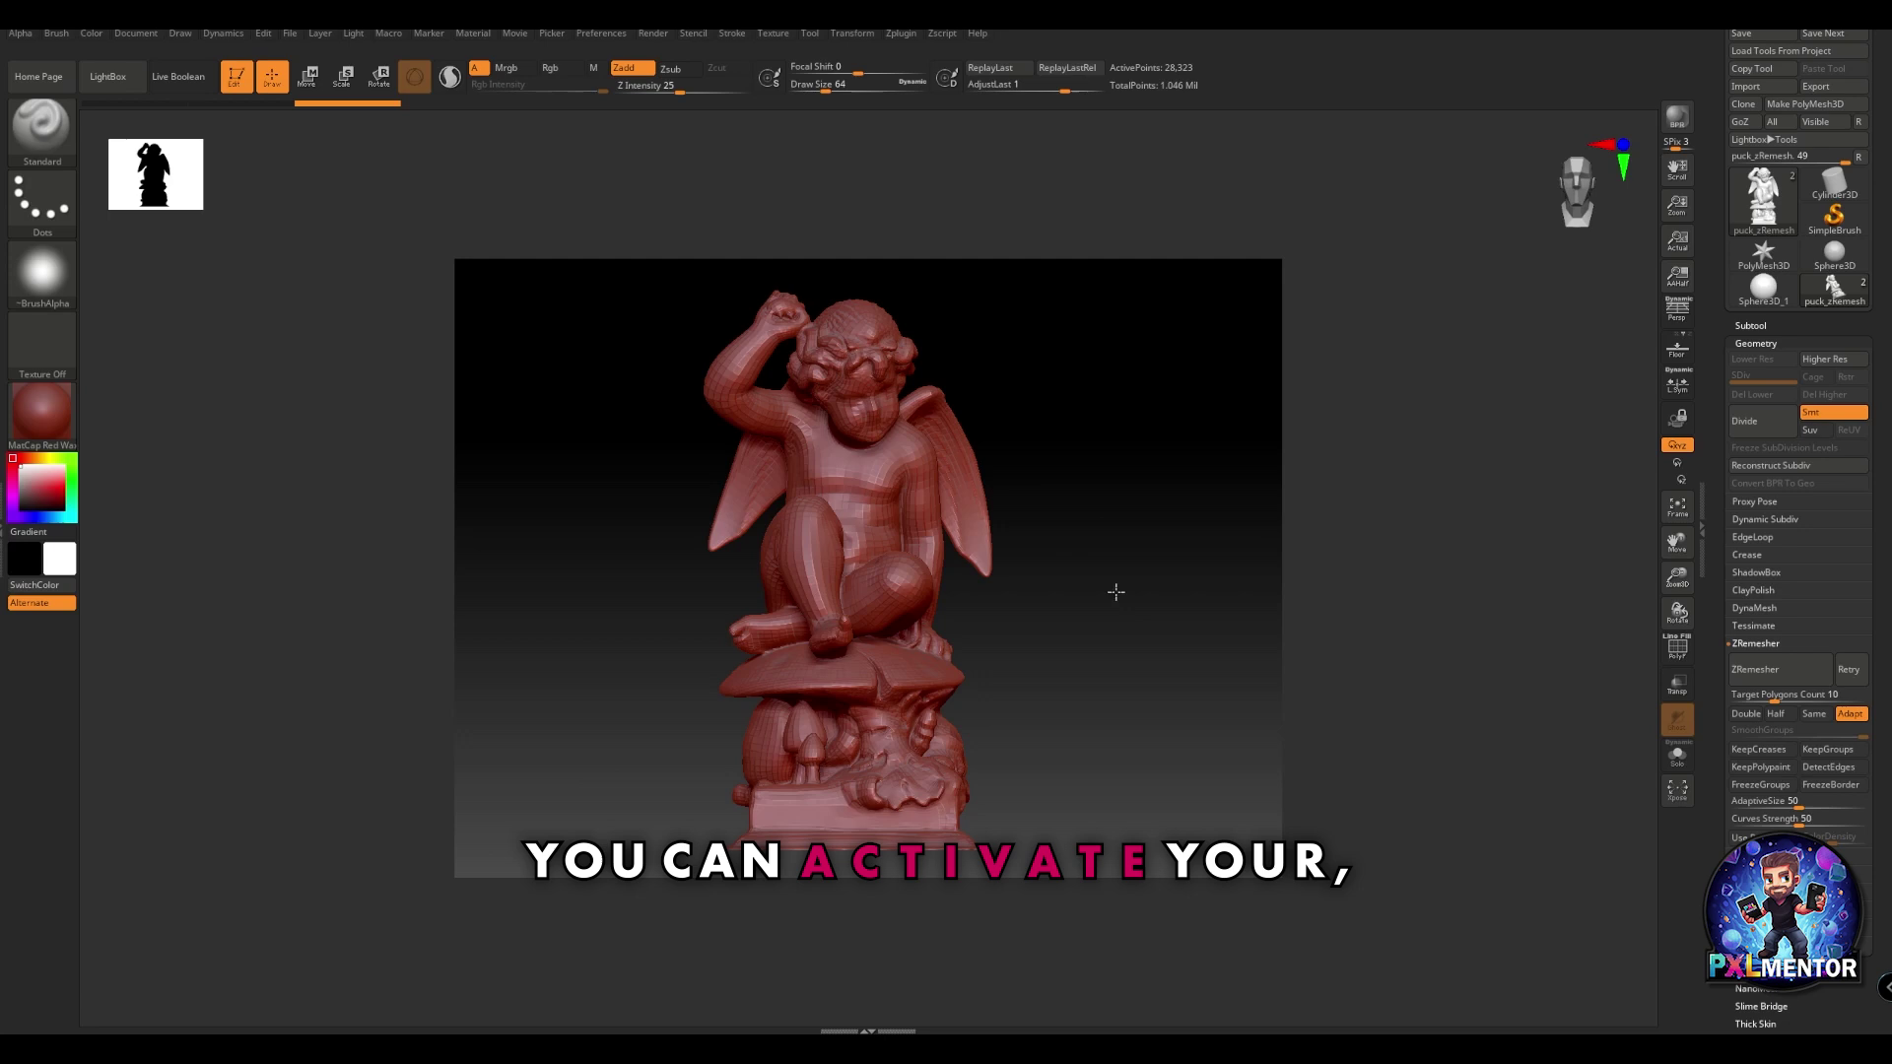
{"action": "key", "text": "shift+f"}
{"action": "mouse_move", "coordinate": [1115, 579]}
{"action": "left_mouse_down"}
{"action": "mouse_move", "coordinate": [1052, 571]}
{"action": "mouse_move", "coordinate": [1103, 624]}
{"action": "mouse_move", "coordinate": [1132, 621]}
{"action": "left_mouse_up"}
{"action": "key", "text": "shift"}
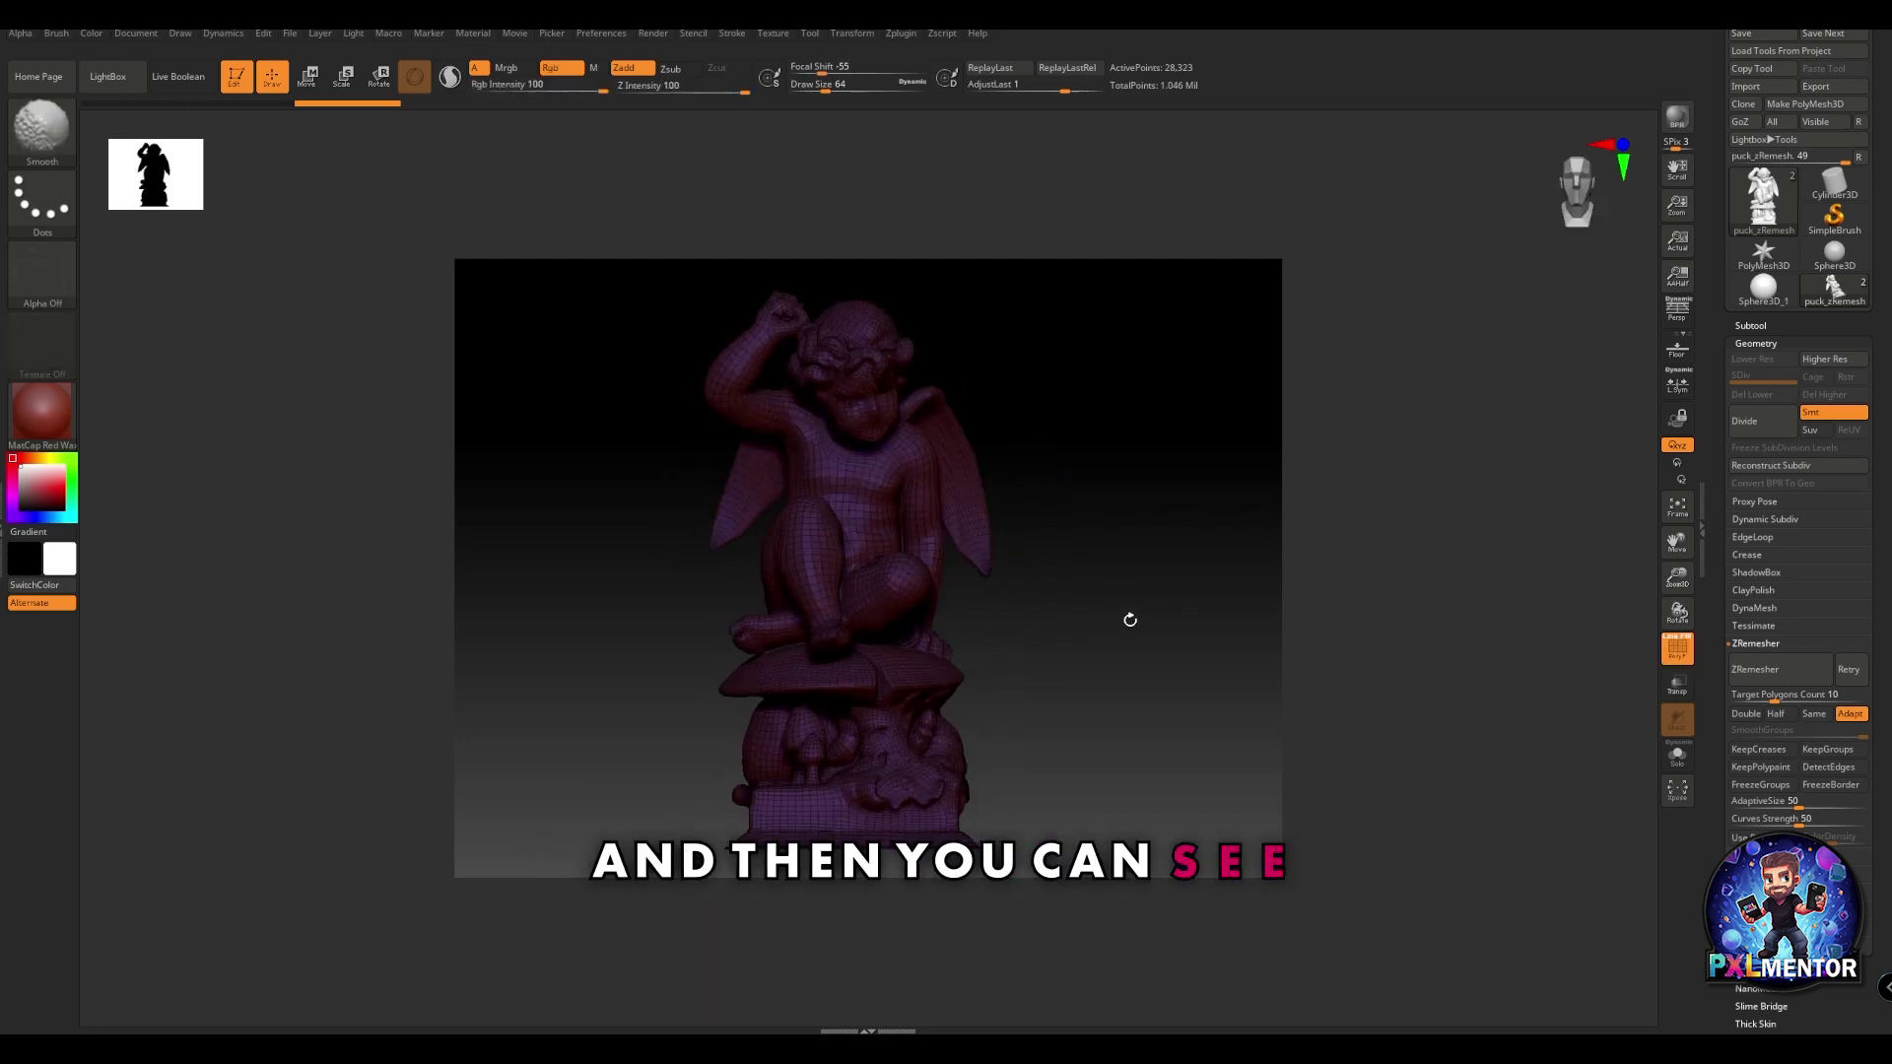
{"action": "key", "text": "shift+f"}
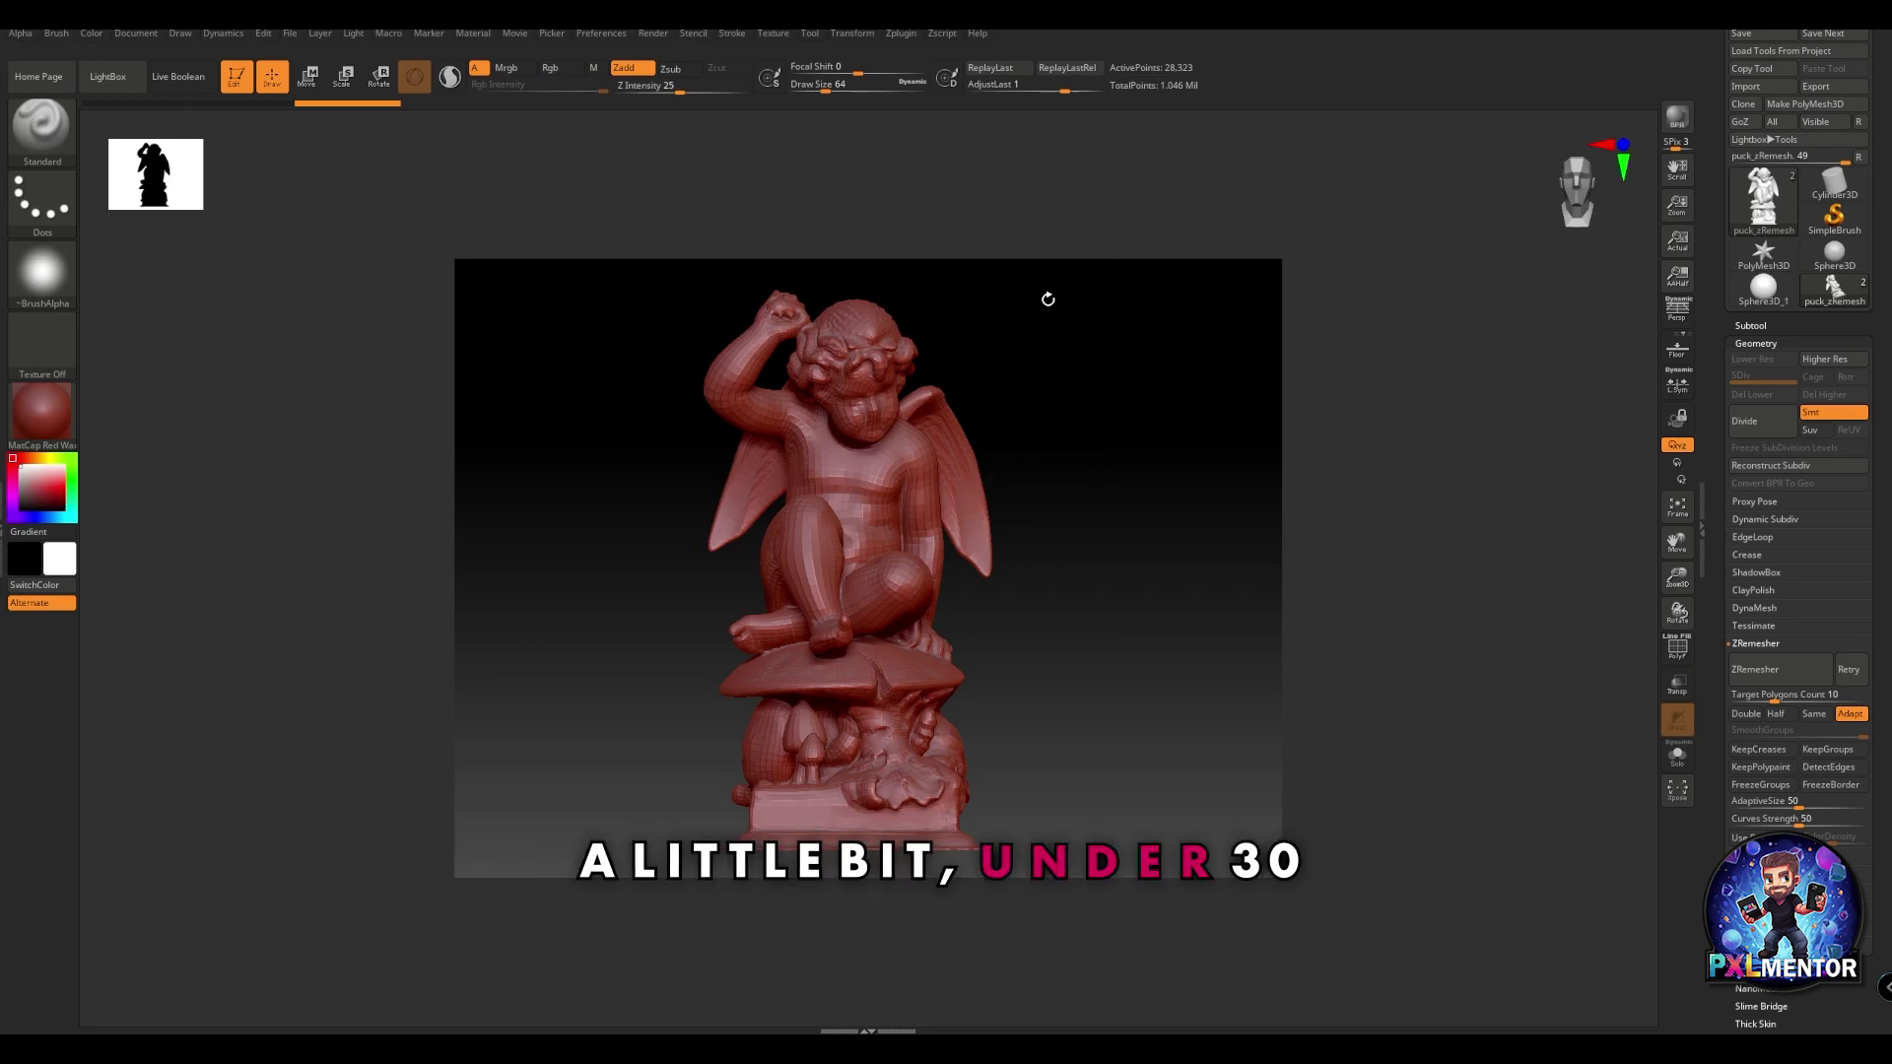
{"action": "left_click_drag", "start_coordinate": [1125, 469], "coordinate": [1088, 529]}
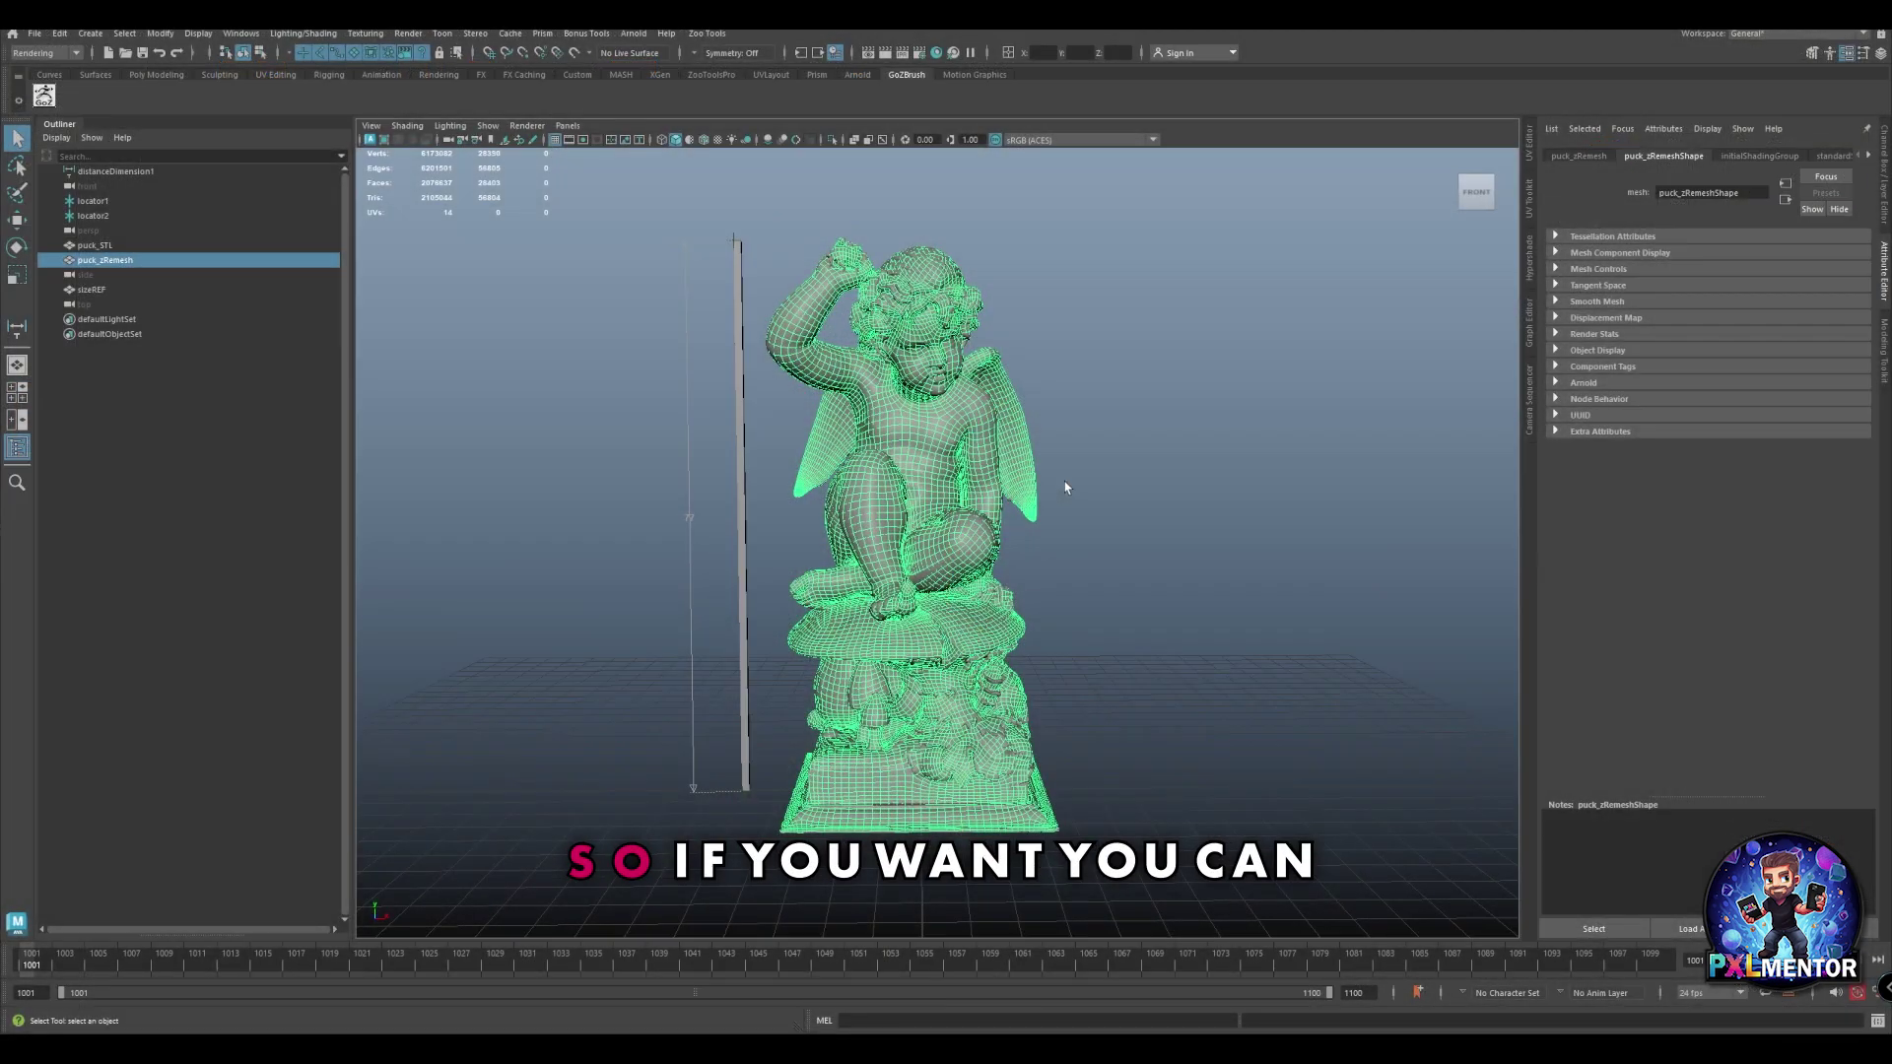
{"action": "mouse_move", "coordinate": [1115, 619]}
{"action": "left_mouse_down", "text": "alt"}
{"action": "mouse_move", "coordinate": [1106, 577]}
{"action": "mouse_move", "coordinate": [1104, 609]}
{"action": "left_mouse_up", "text": "alt"}
{"action": "mouse_move", "coordinate": [1149, 533]}
{"action": "left_mouse_down", "text": "alt"}
{"action": "mouse_move", "coordinate": [1127, 536]}
{"action": "mouse_move", "coordinate": [1271, 537]}
{"action": "mouse_move", "coordinate": [1152, 550]}
{"action": "left_mouse_up", "text": "alt"}
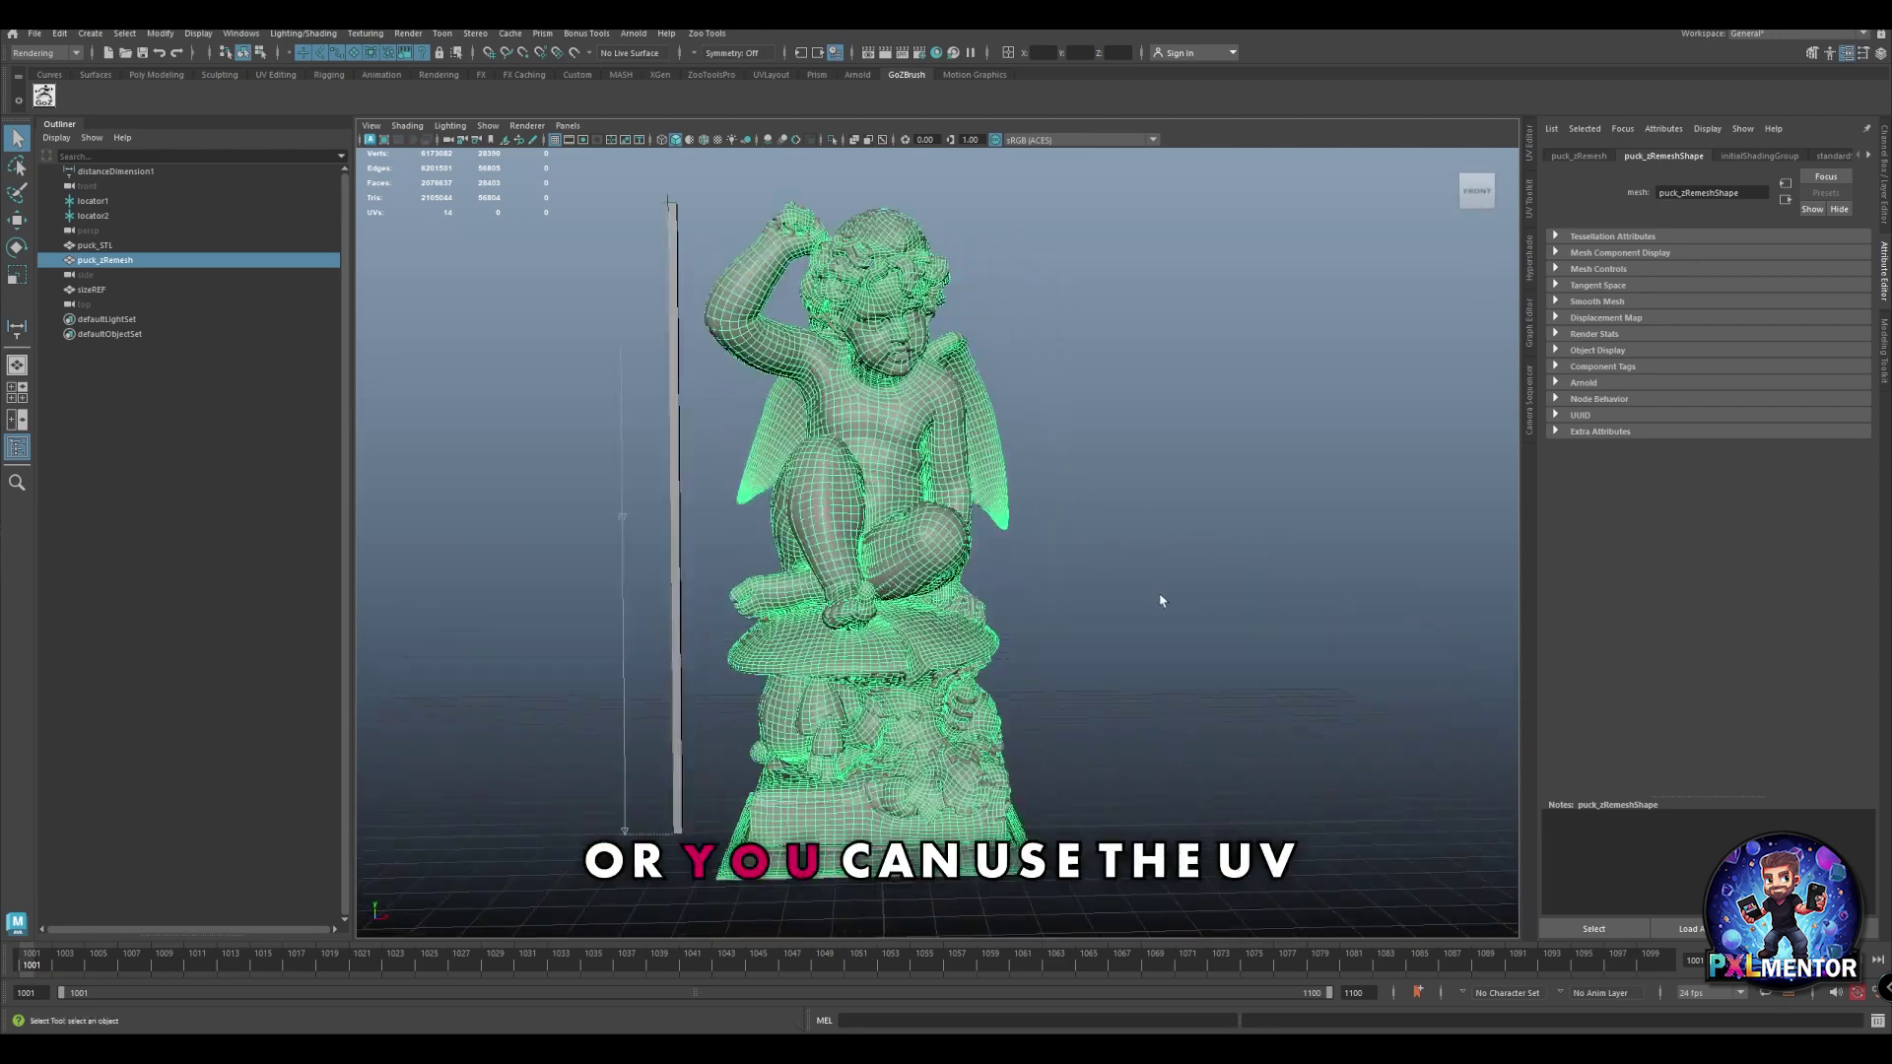
{"action": "middle_click_drag", "start_coordinate": [1132, 615], "coordinate": [1151, 614], "text": "alt"}
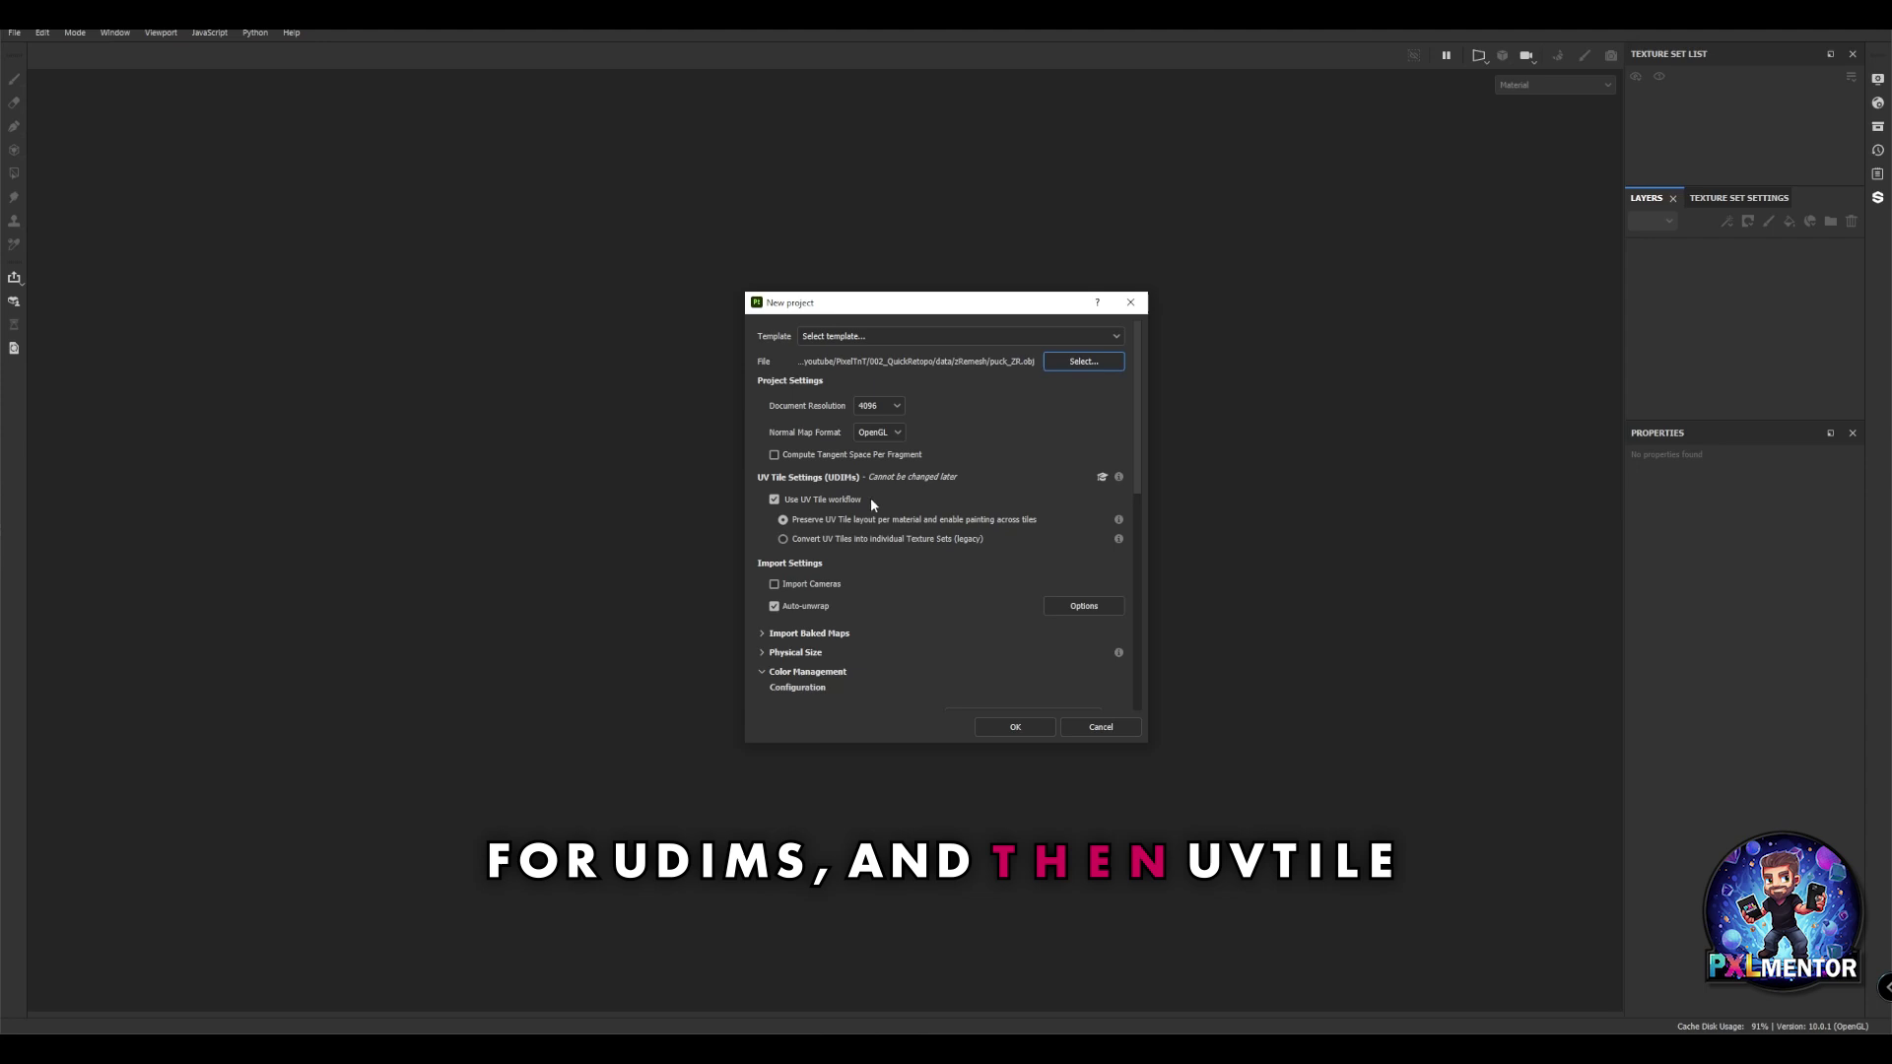
Review the Auto-unwrap options and create the project, starting automatic UV unwrapping.
{"action": "left_click", "coordinate": [1085, 609]}
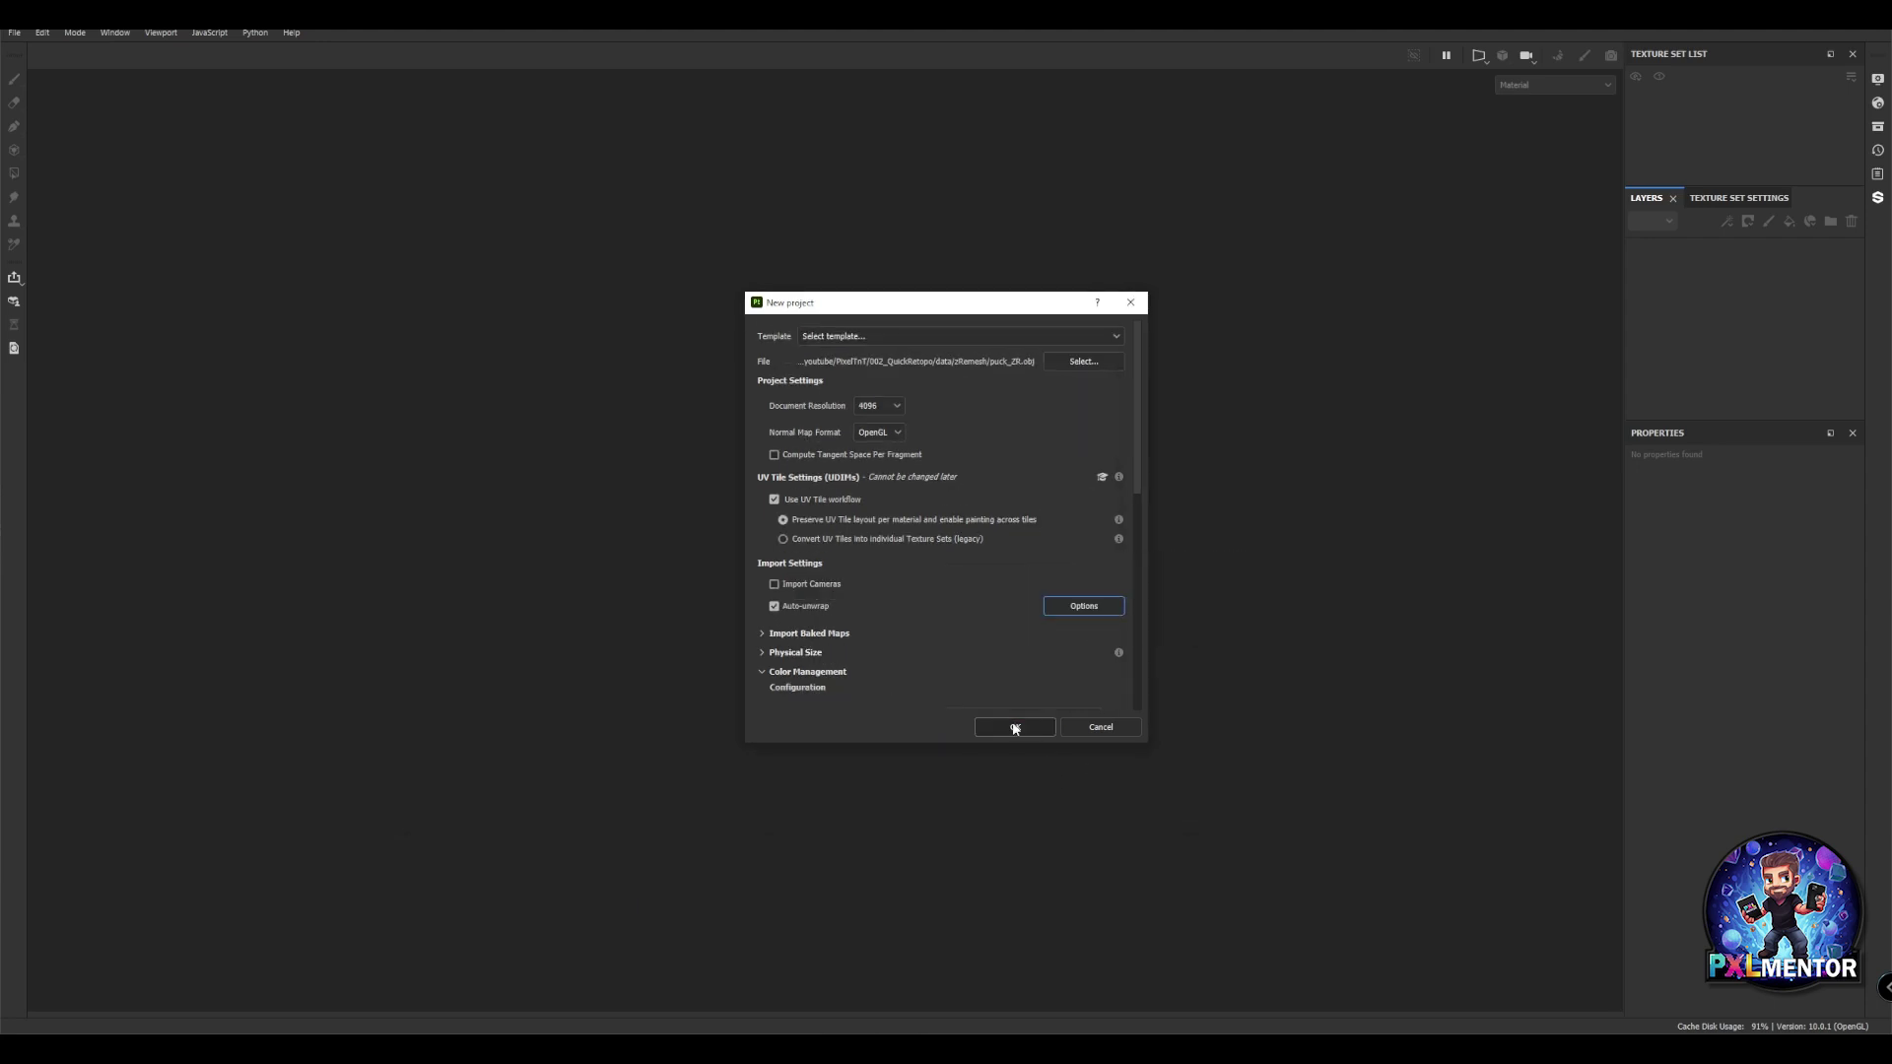
{"action": "left_click", "coordinate": [1015, 729]}
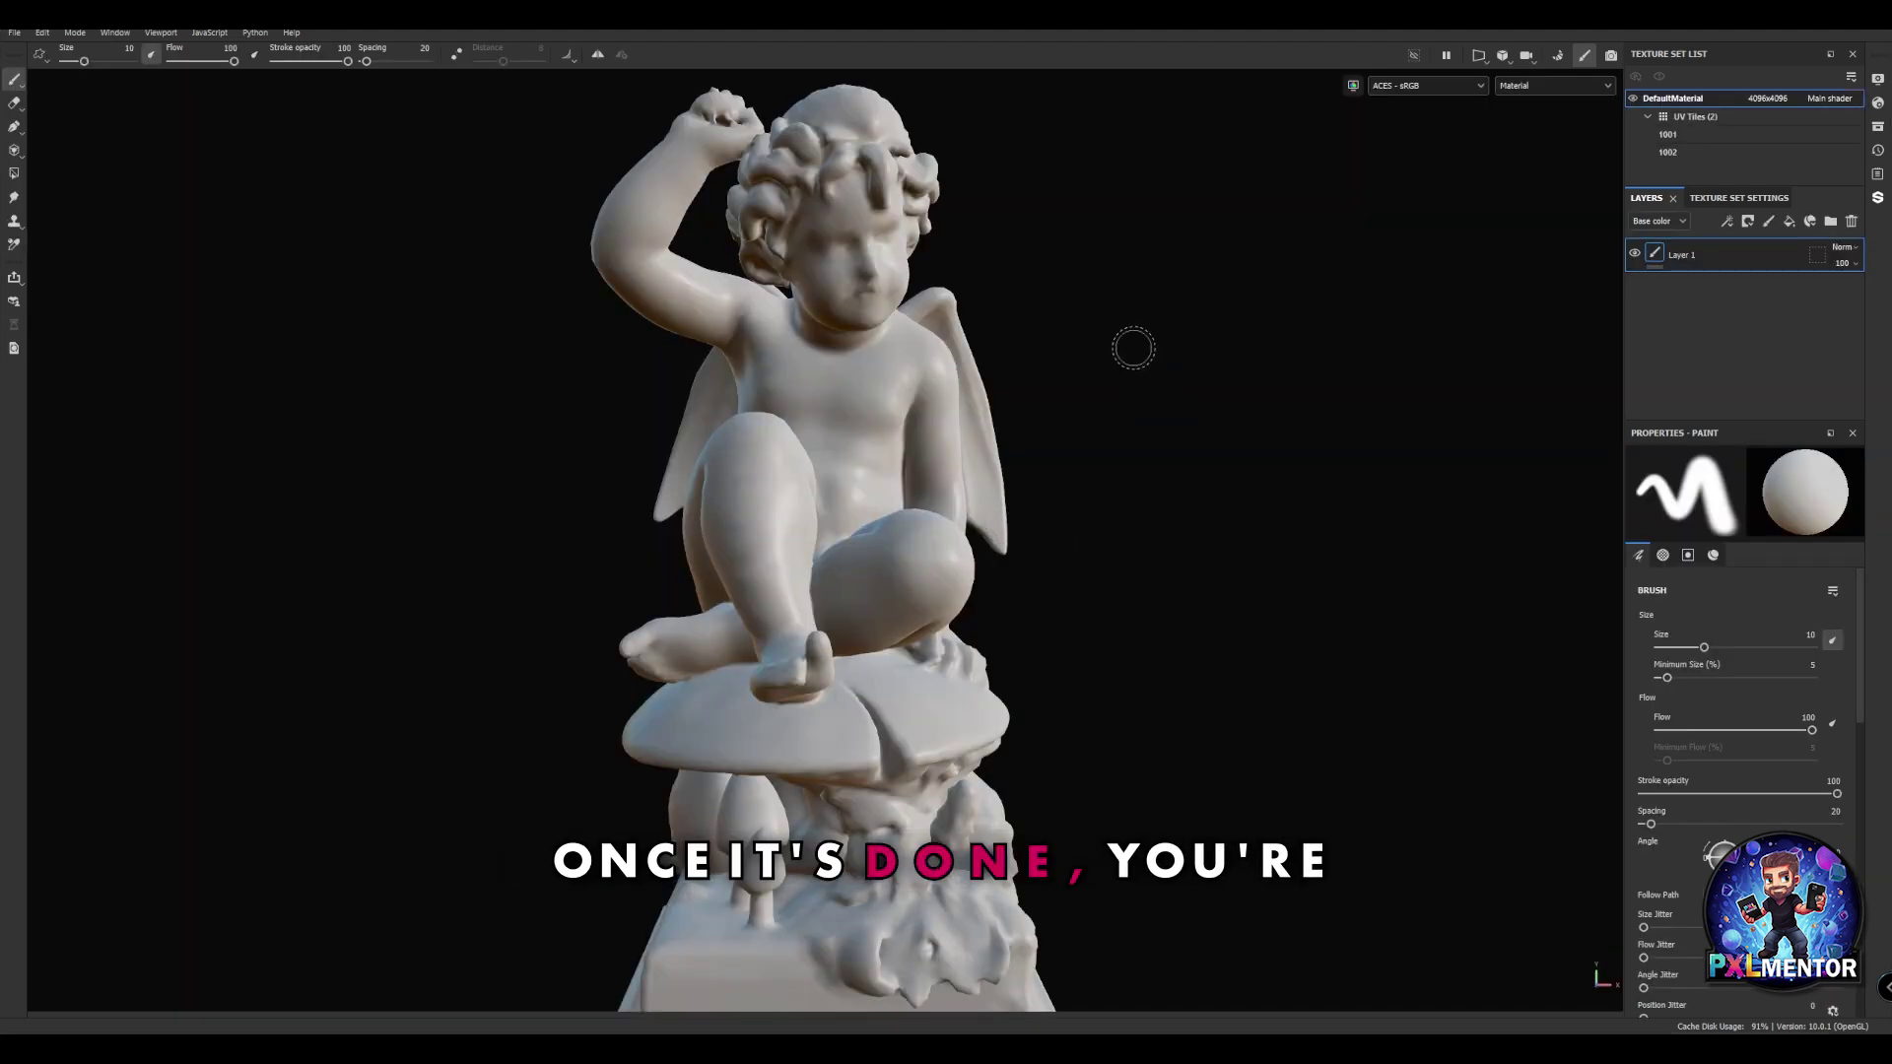
Inspect the cherub's UVs on tiles 1001 and 1002 in 3D/2D view, then return to 3D only.
{"action": "mouse_move", "coordinate": [1131, 346]}
{"action": "left_mouse_down", "text": "alt"}
{"action": "mouse_move", "coordinate": [1131, 368]}
{"action": "mouse_move", "coordinate": [1231, 391]}
{"action": "mouse_move", "coordinate": [1157, 388]}
{"action": "left_mouse_up", "text": "alt"}
{"action": "scroll", "coordinate": [1157, 389], "scroll_direction": "down", "scroll_amount": 2}
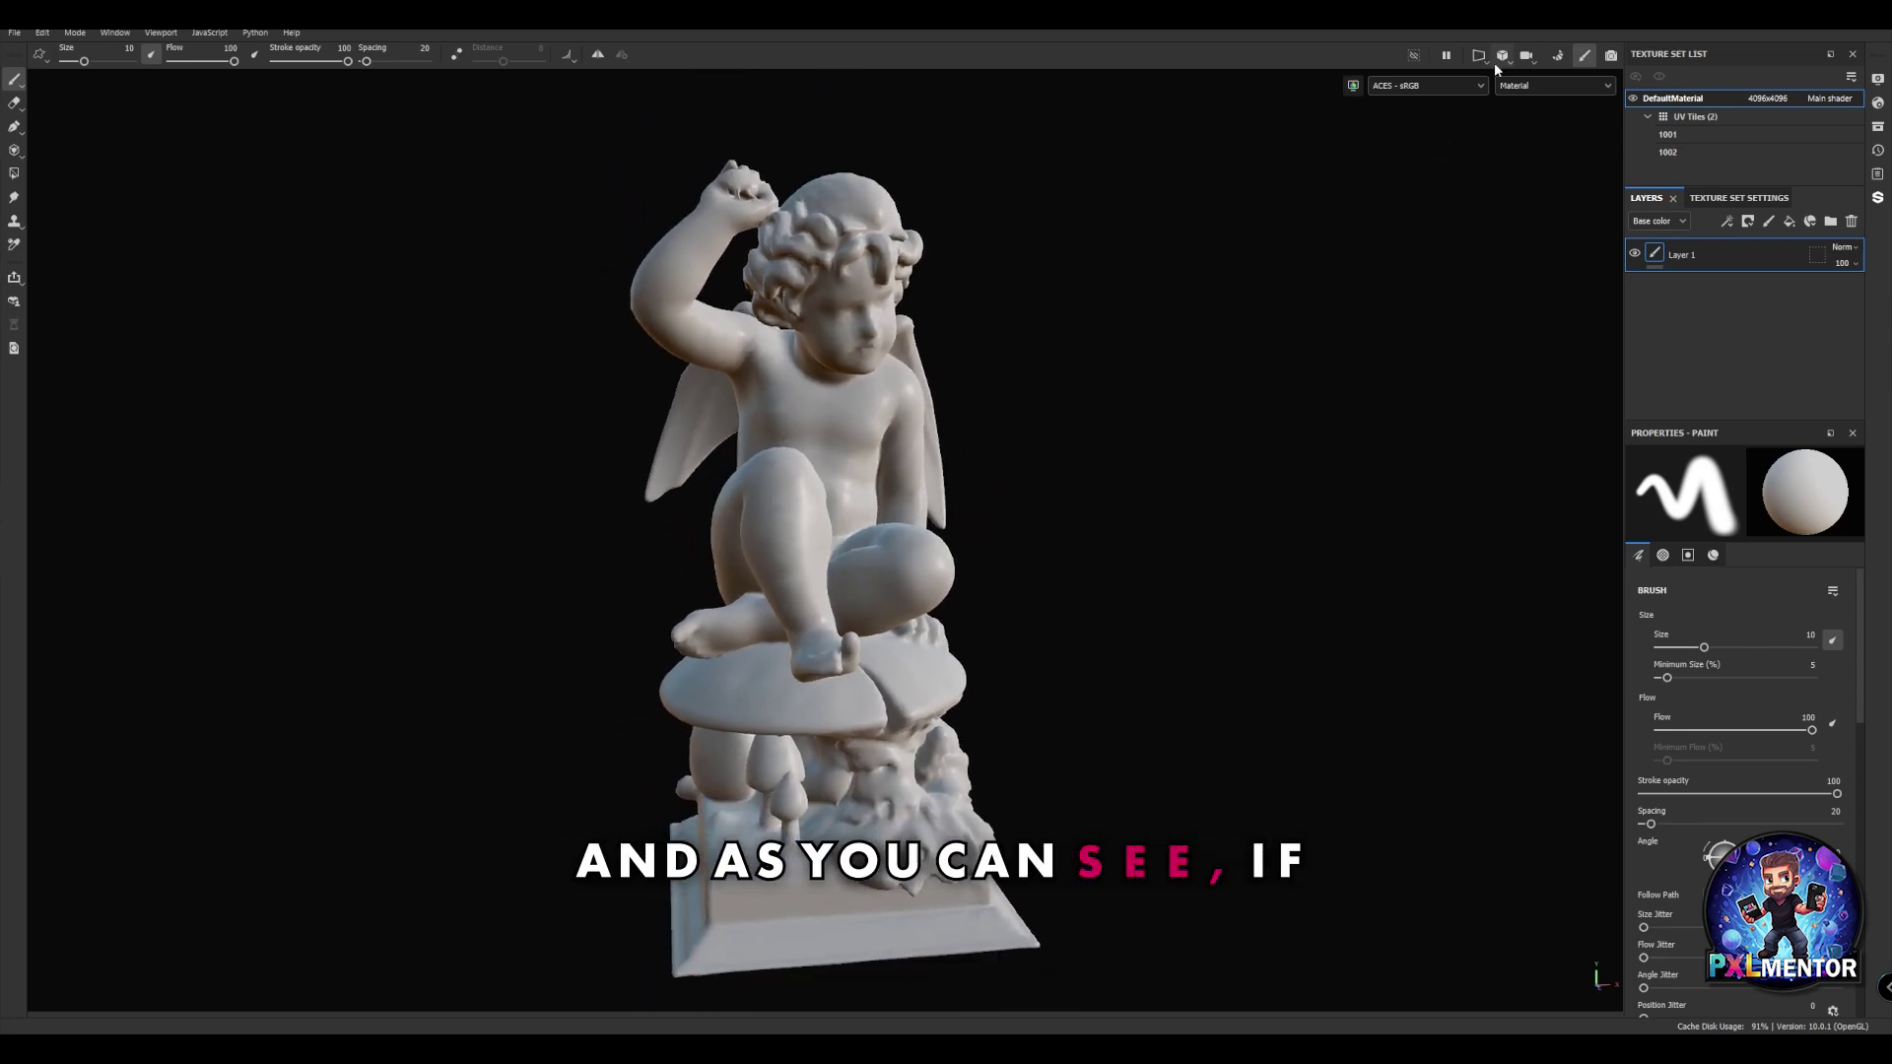
{"action": "left_click", "coordinate": [1488, 59]}
{"action": "left_click", "coordinate": [1523, 94]}
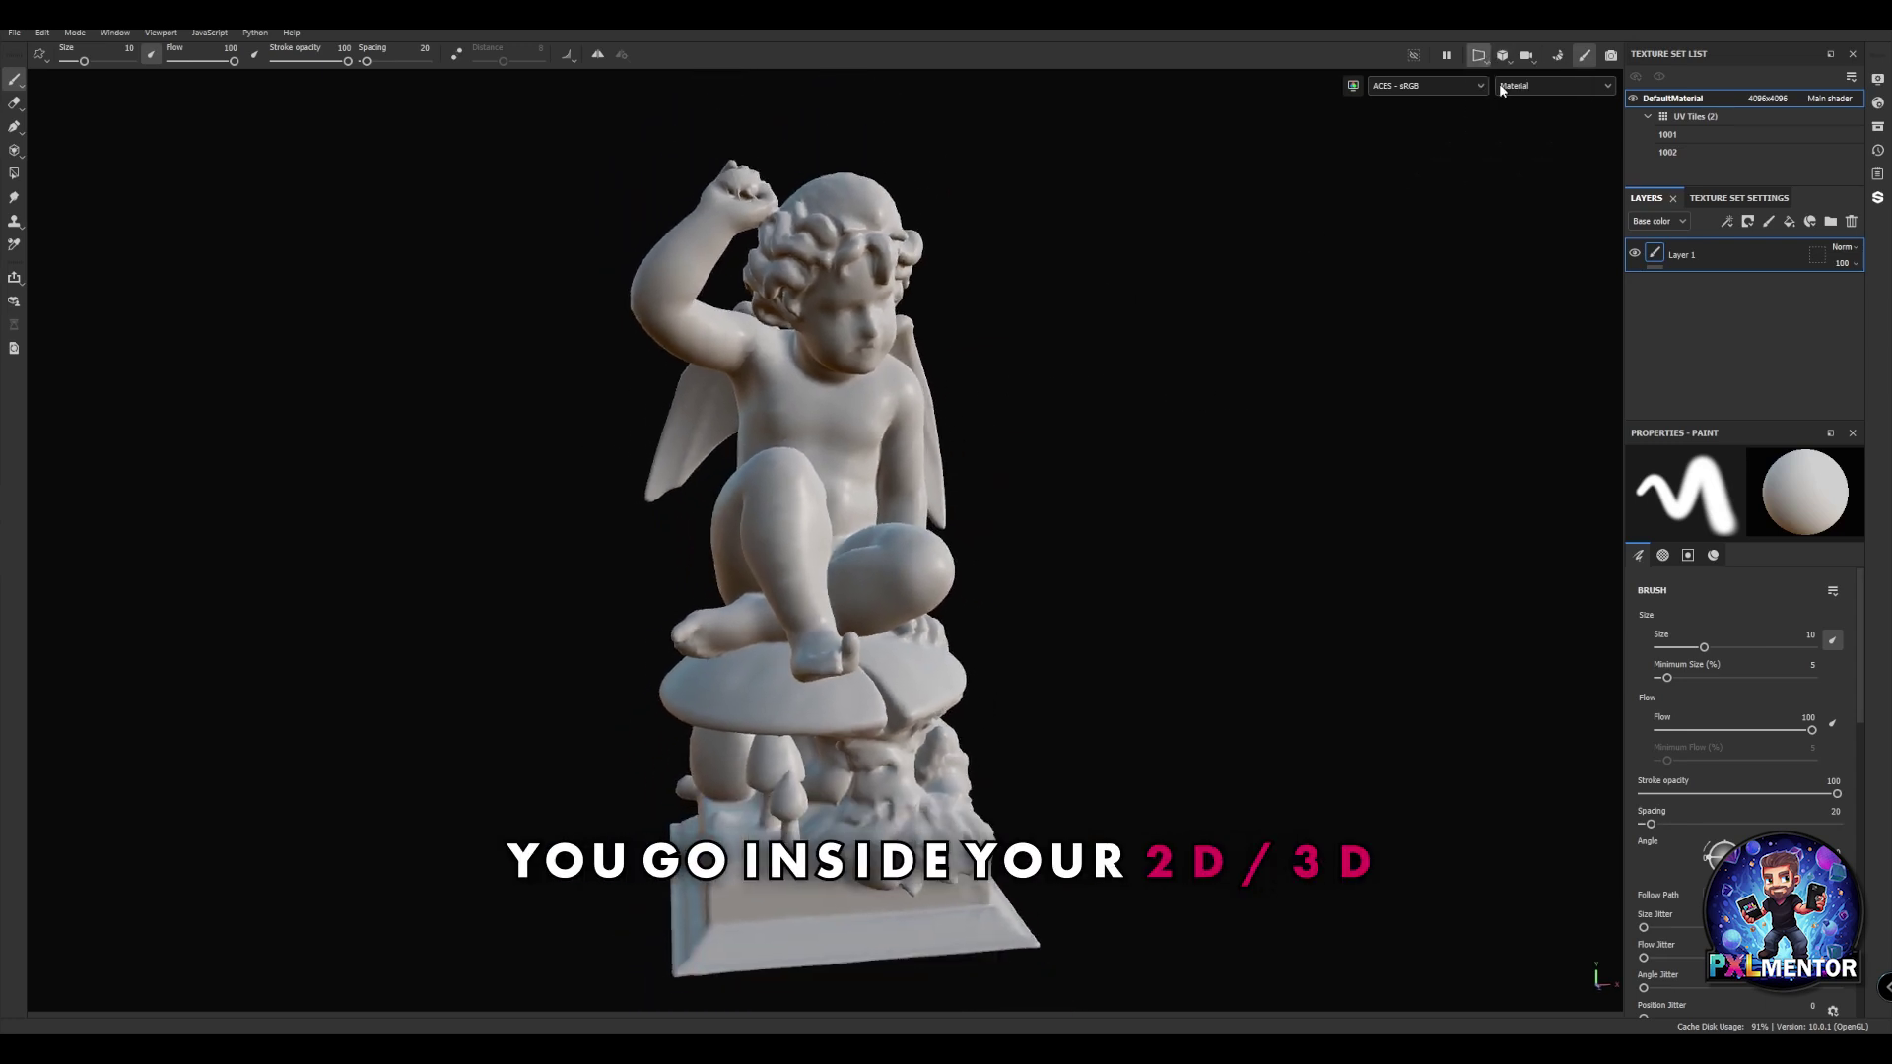
{"action": "scroll", "coordinate": [1200, 400], "scroll_direction": "down", "scroll_amount": 6}
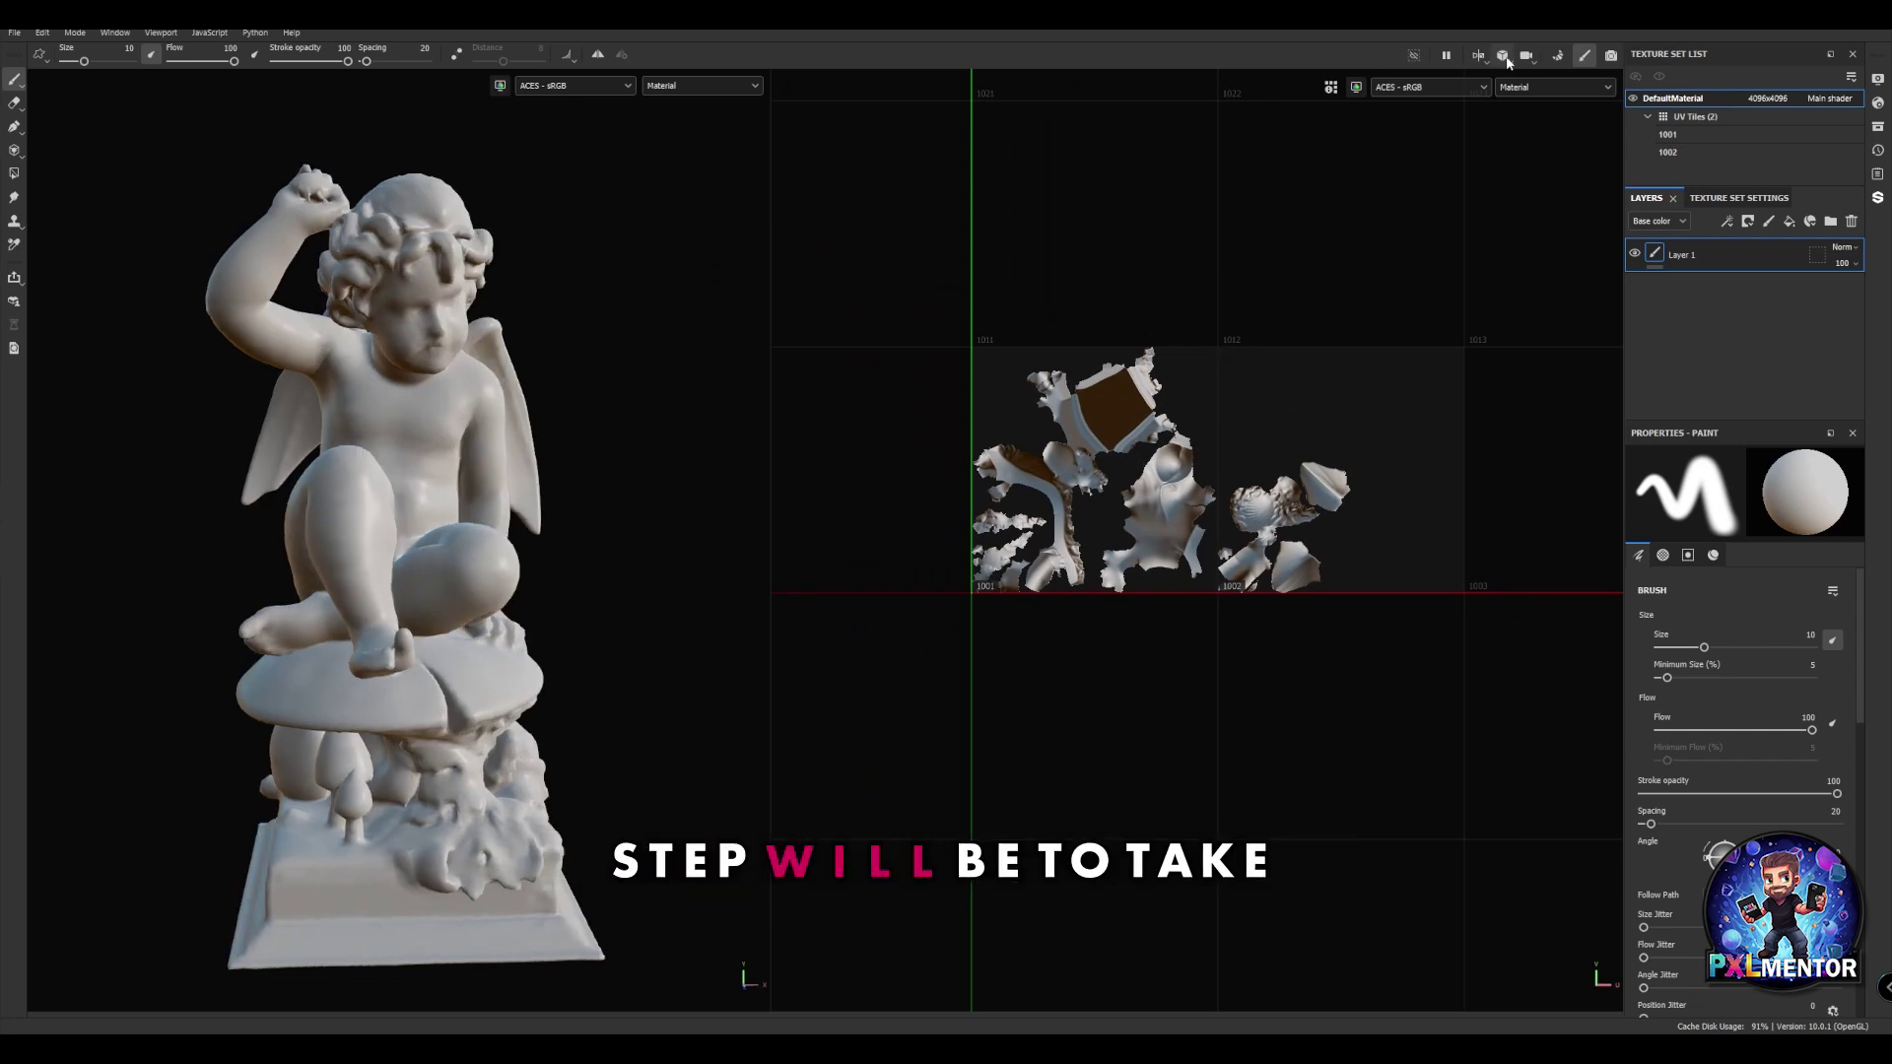
{"action": "left_click", "coordinate": [1482, 57]}
{"action": "left_click", "coordinate": [1510, 96]}
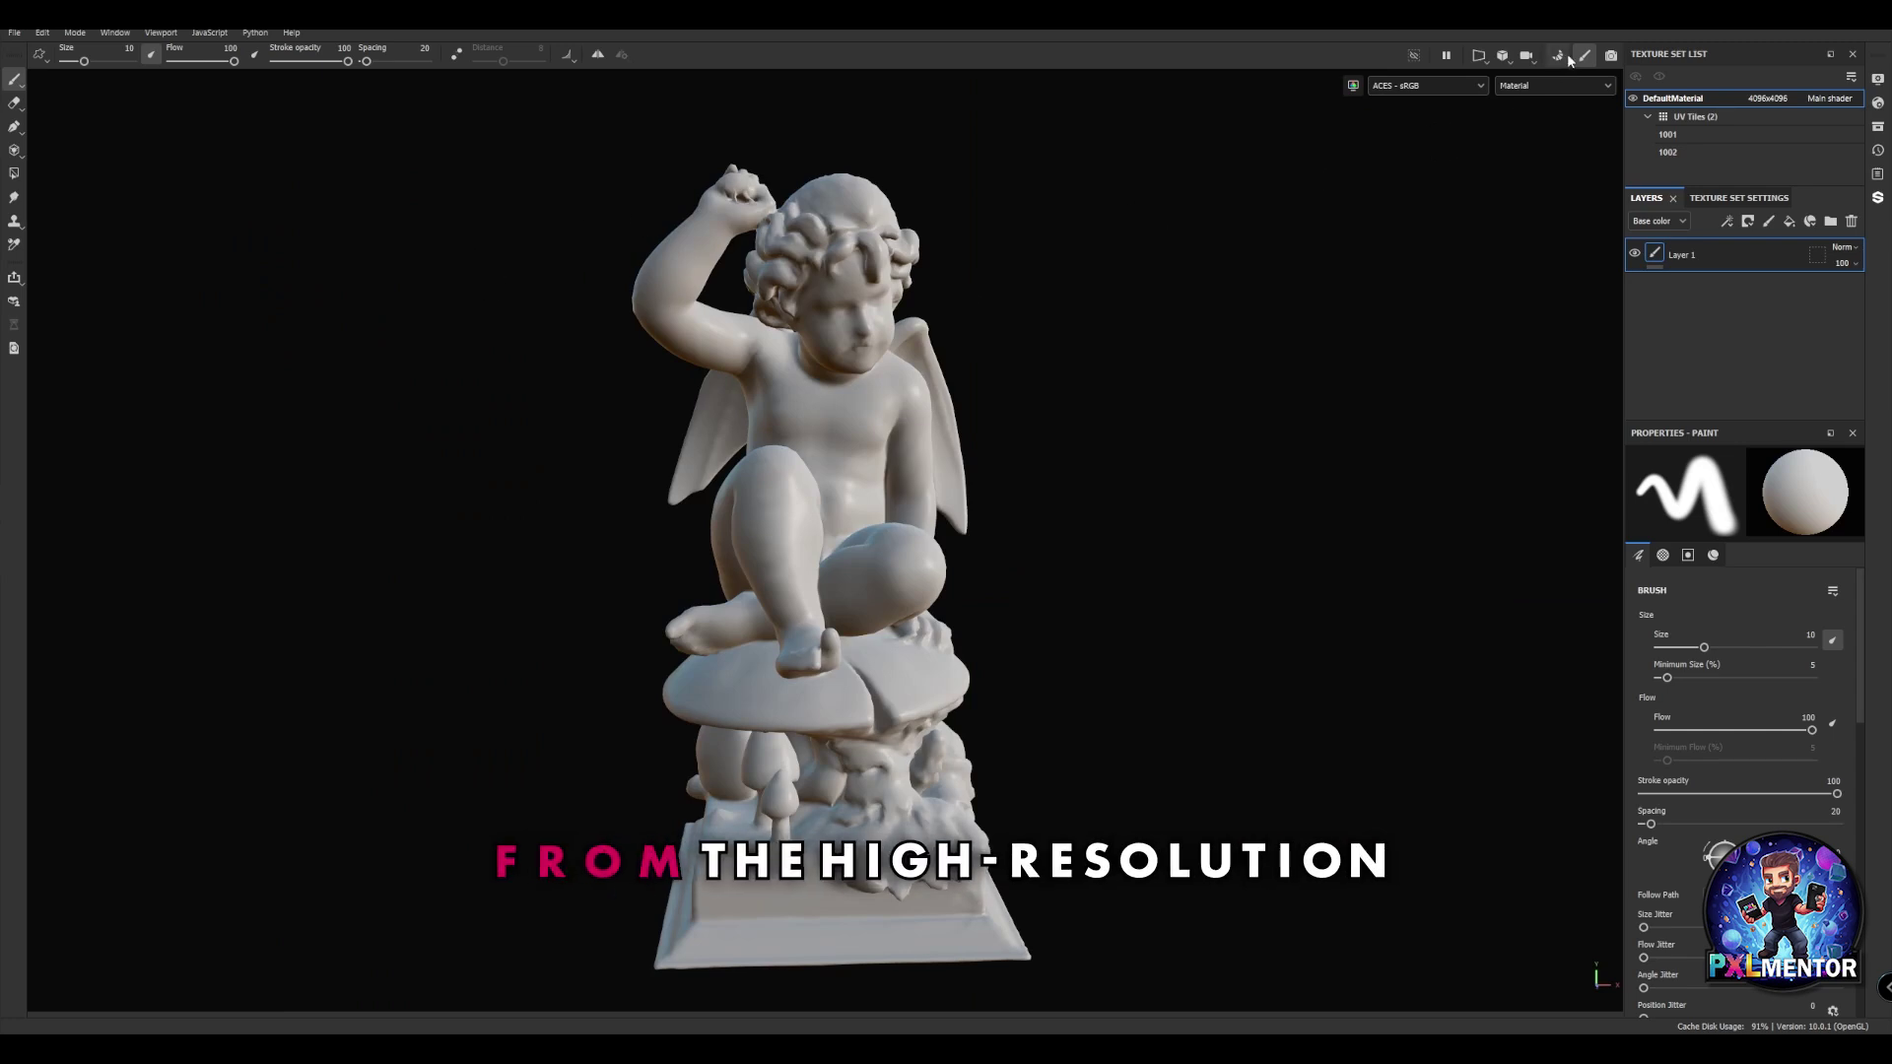
Bake Normal and AO maps at 8192 from the high-poly puck_STL.obj onto both UV tiles.
{"action": "key", "text": "ctrl+shift+b"}
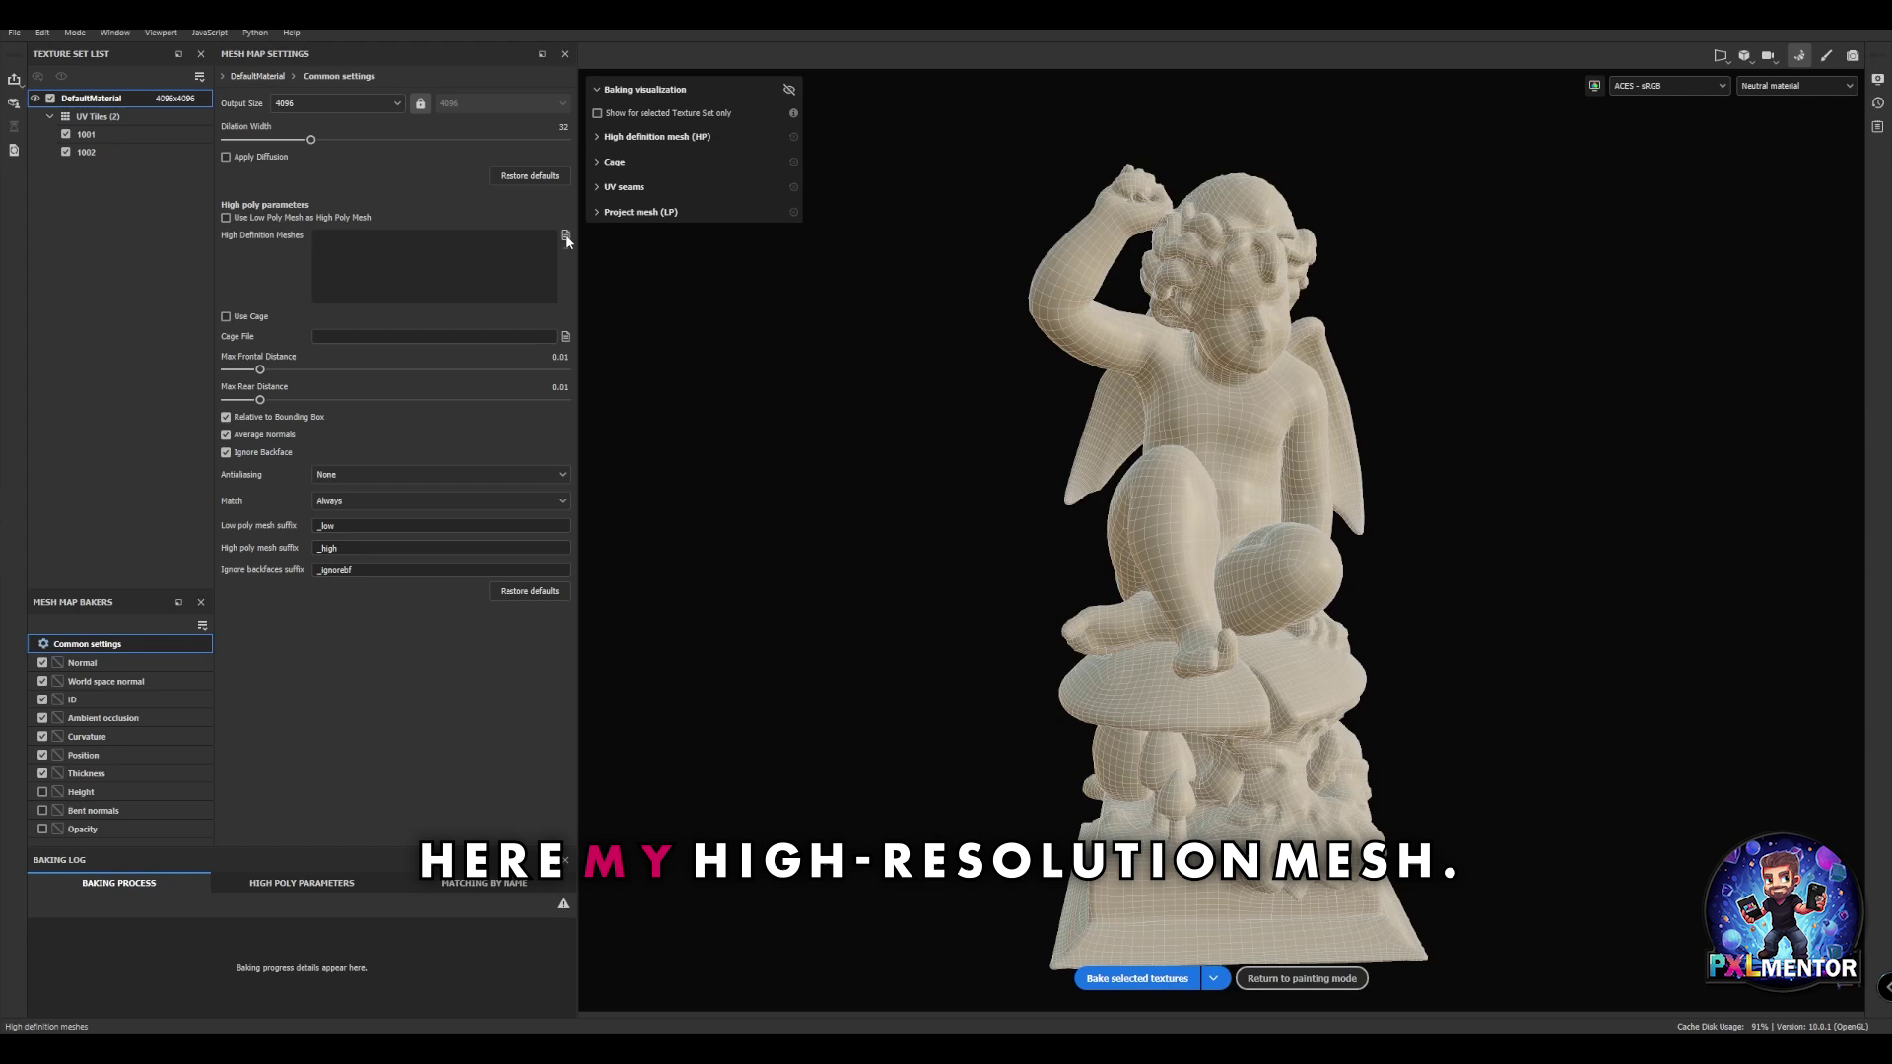
{"action": "left_click", "coordinate": [565, 237]}
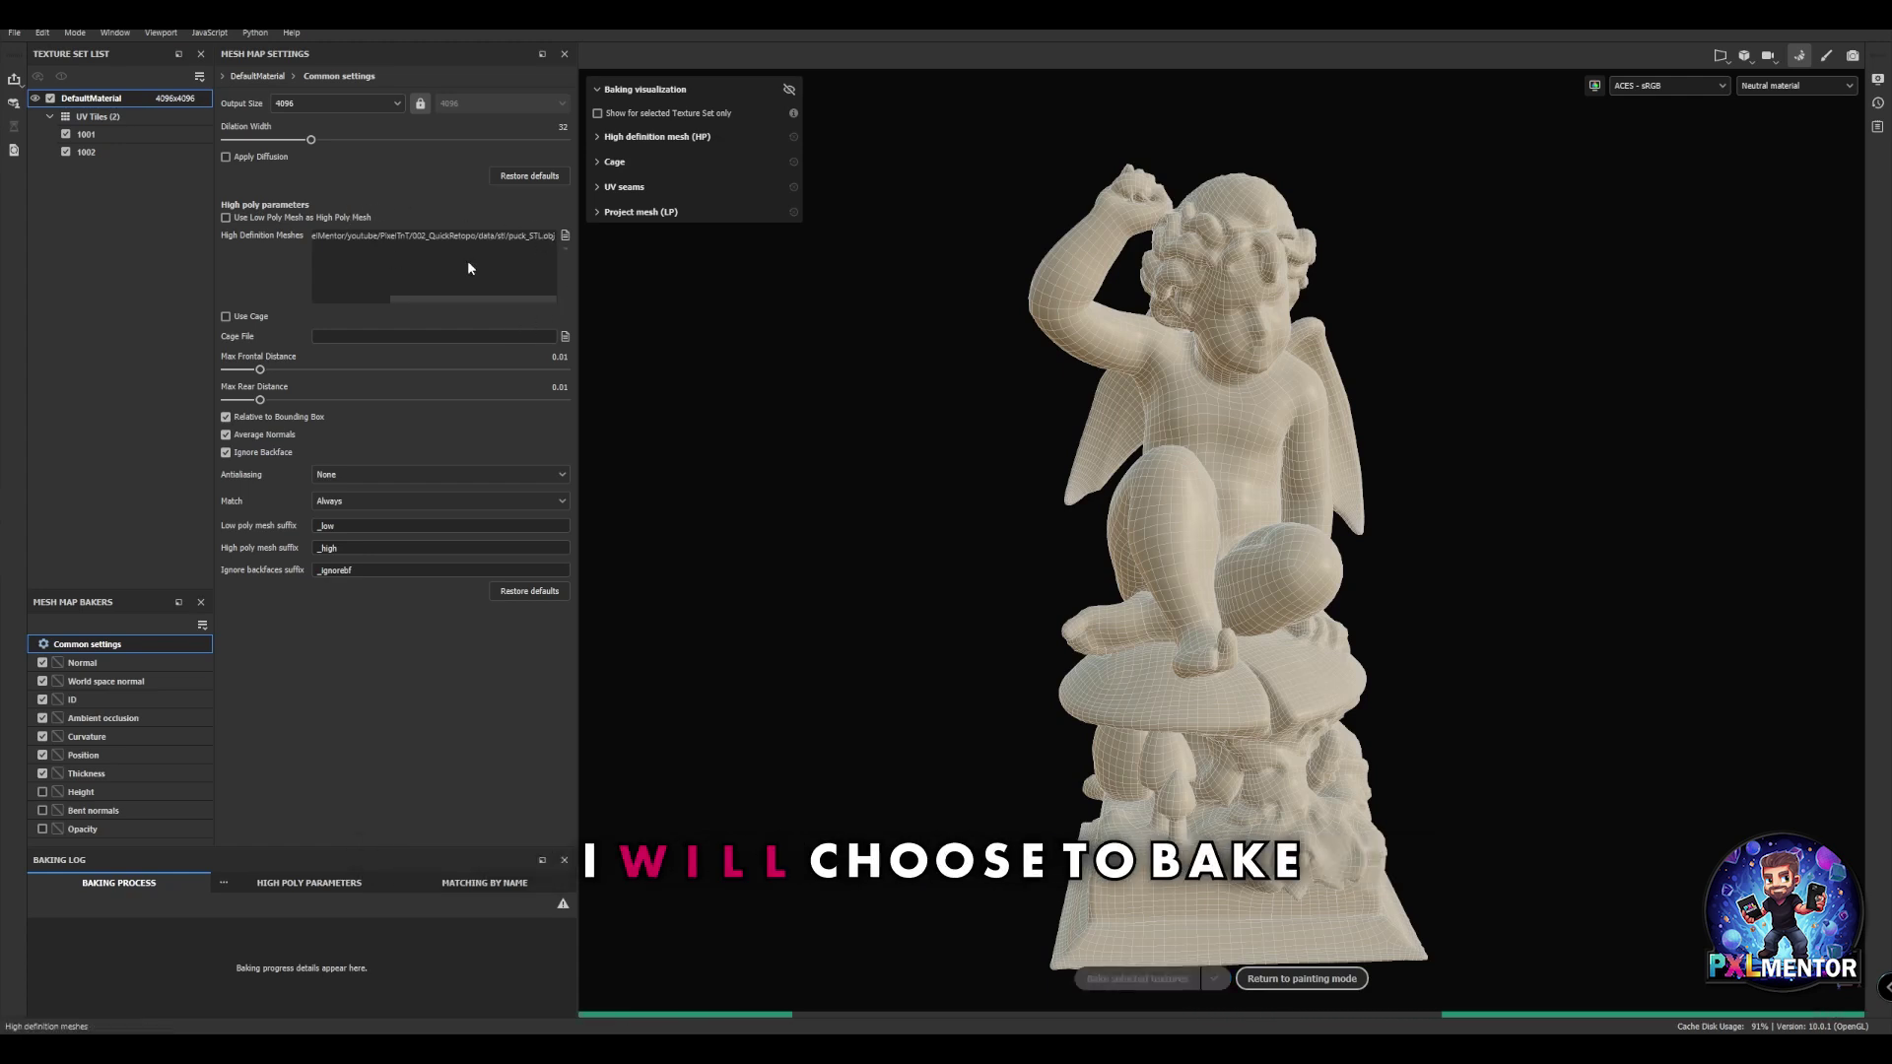
{"action": "left_click", "coordinate": [335, 102]}
{"action": "left_click", "coordinate": [323, 238]}
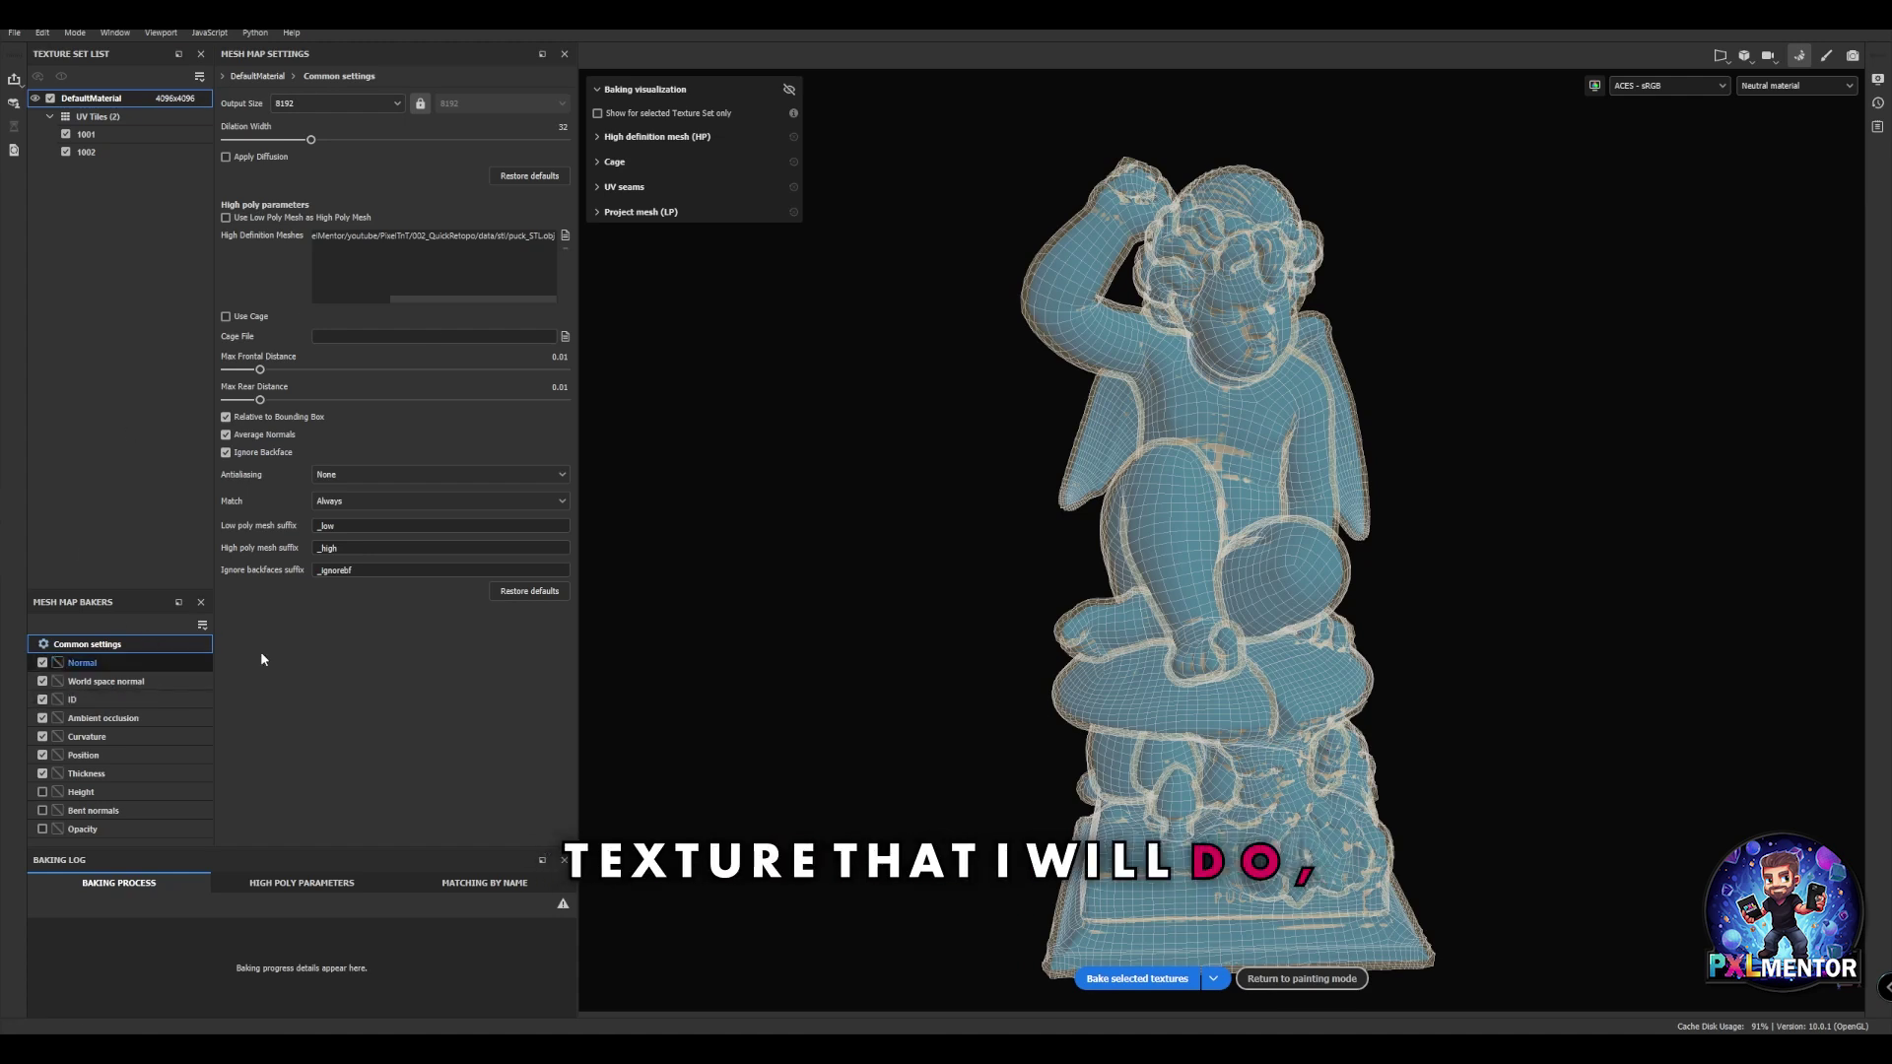
{"action": "left_click", "coordinate": [42, 662], "text": "ctrl"}
{"action": "left_click", "coordinate": [42, 718]}
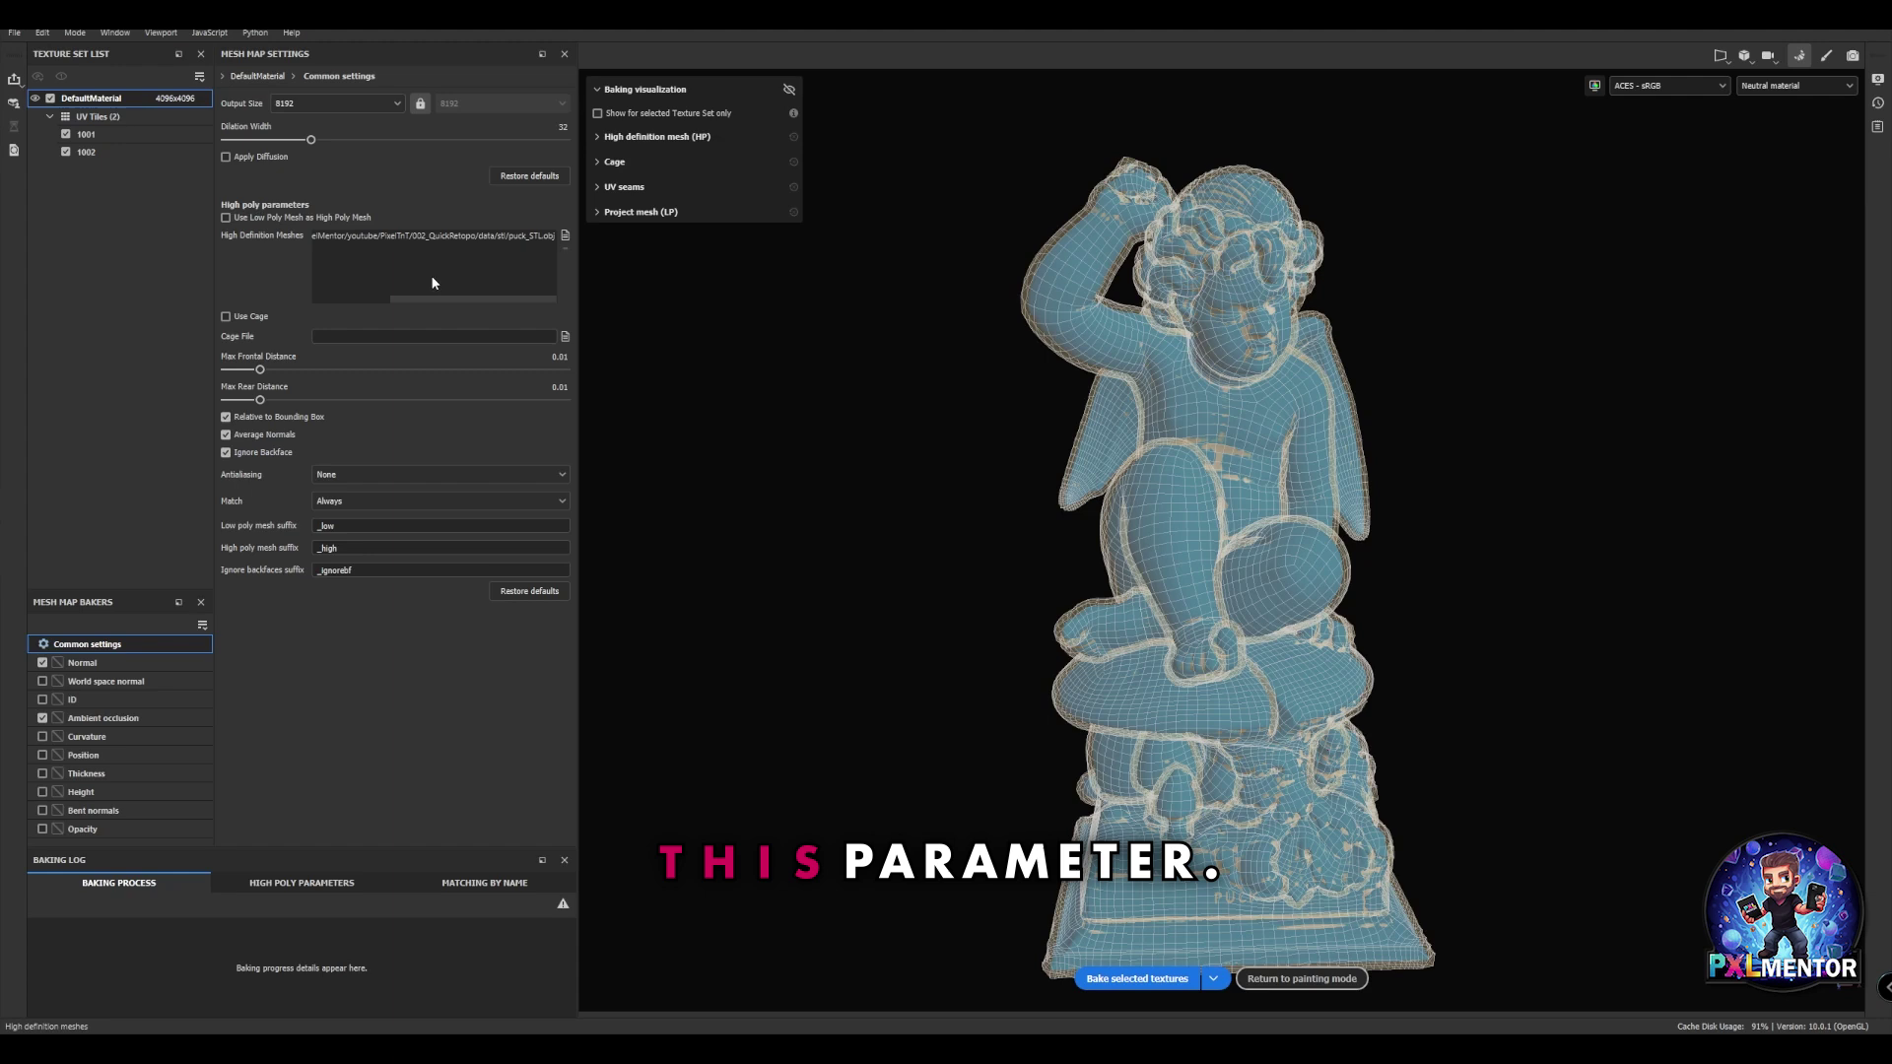
{"action": "left_click", "coordinate": [1137, 981]}
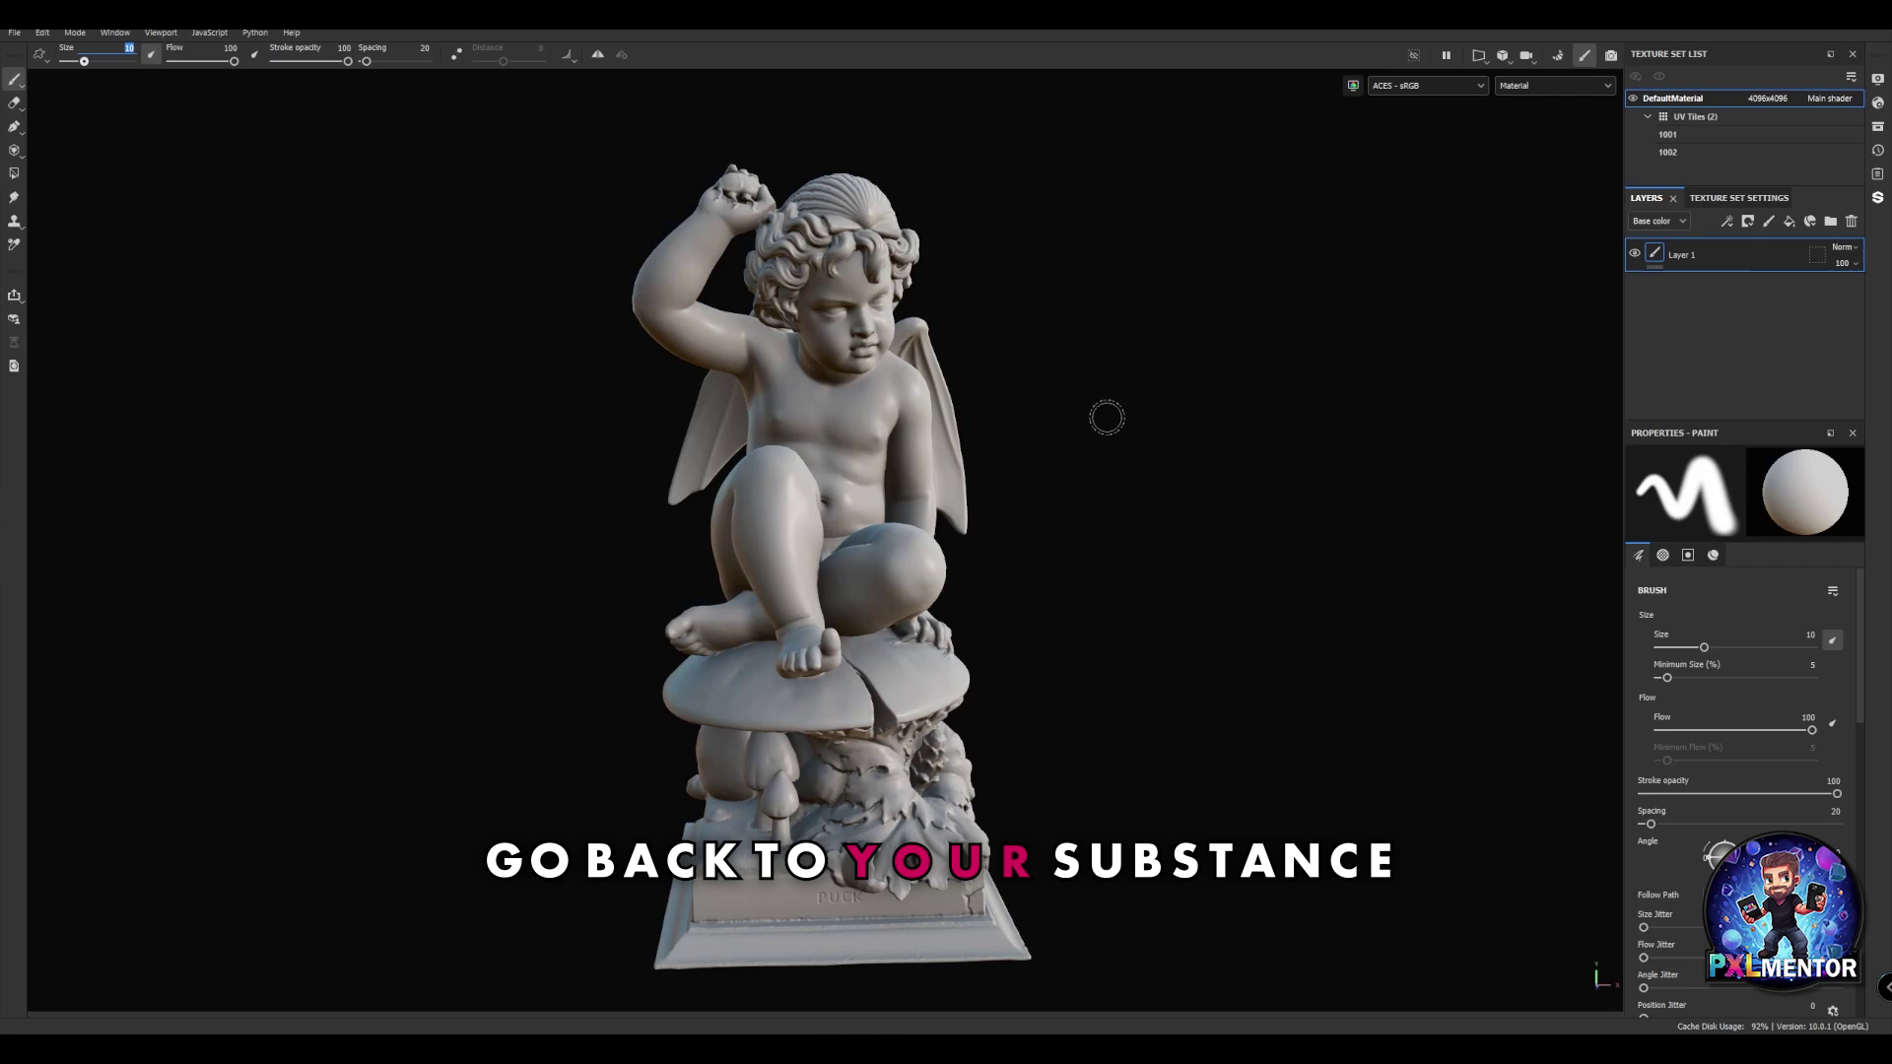
Orbit the cherub to check the baked detail, then bring up the Export textures dialog.
{"action": "mouse_move", "coordinate": [1114, 469]}
{"action": "left_mouse_down", "text": "alt"}
{"action": "mouse_move", "coordinate": [1195, 511]}
{"action": "mouse_move", "coordinate": [571, 464]}
{"action": "mouse_move", "coordinate": [1120, 663]}
{"action": "mouse_move", "coordinate": [1183, 623]}
{"action": "mouse_move", "coordinate": [887, 552]}
{"action": "mouse_move", "coordinate": [749, 690]}
{"action": "mouse_move", "coordinate": [972, 782]}
{"action": "mouse_move", "coordinate": [1311, 587]}
{"action": "mouse_move", "coordinate": [1178, 494]}
{"action": "mouse_move", "coordinate": [1177, 654]}
{"action": "mouse_move", "coordinate": [1142, 609]}
{"action": "left_mouse_up", "text": "alt"}
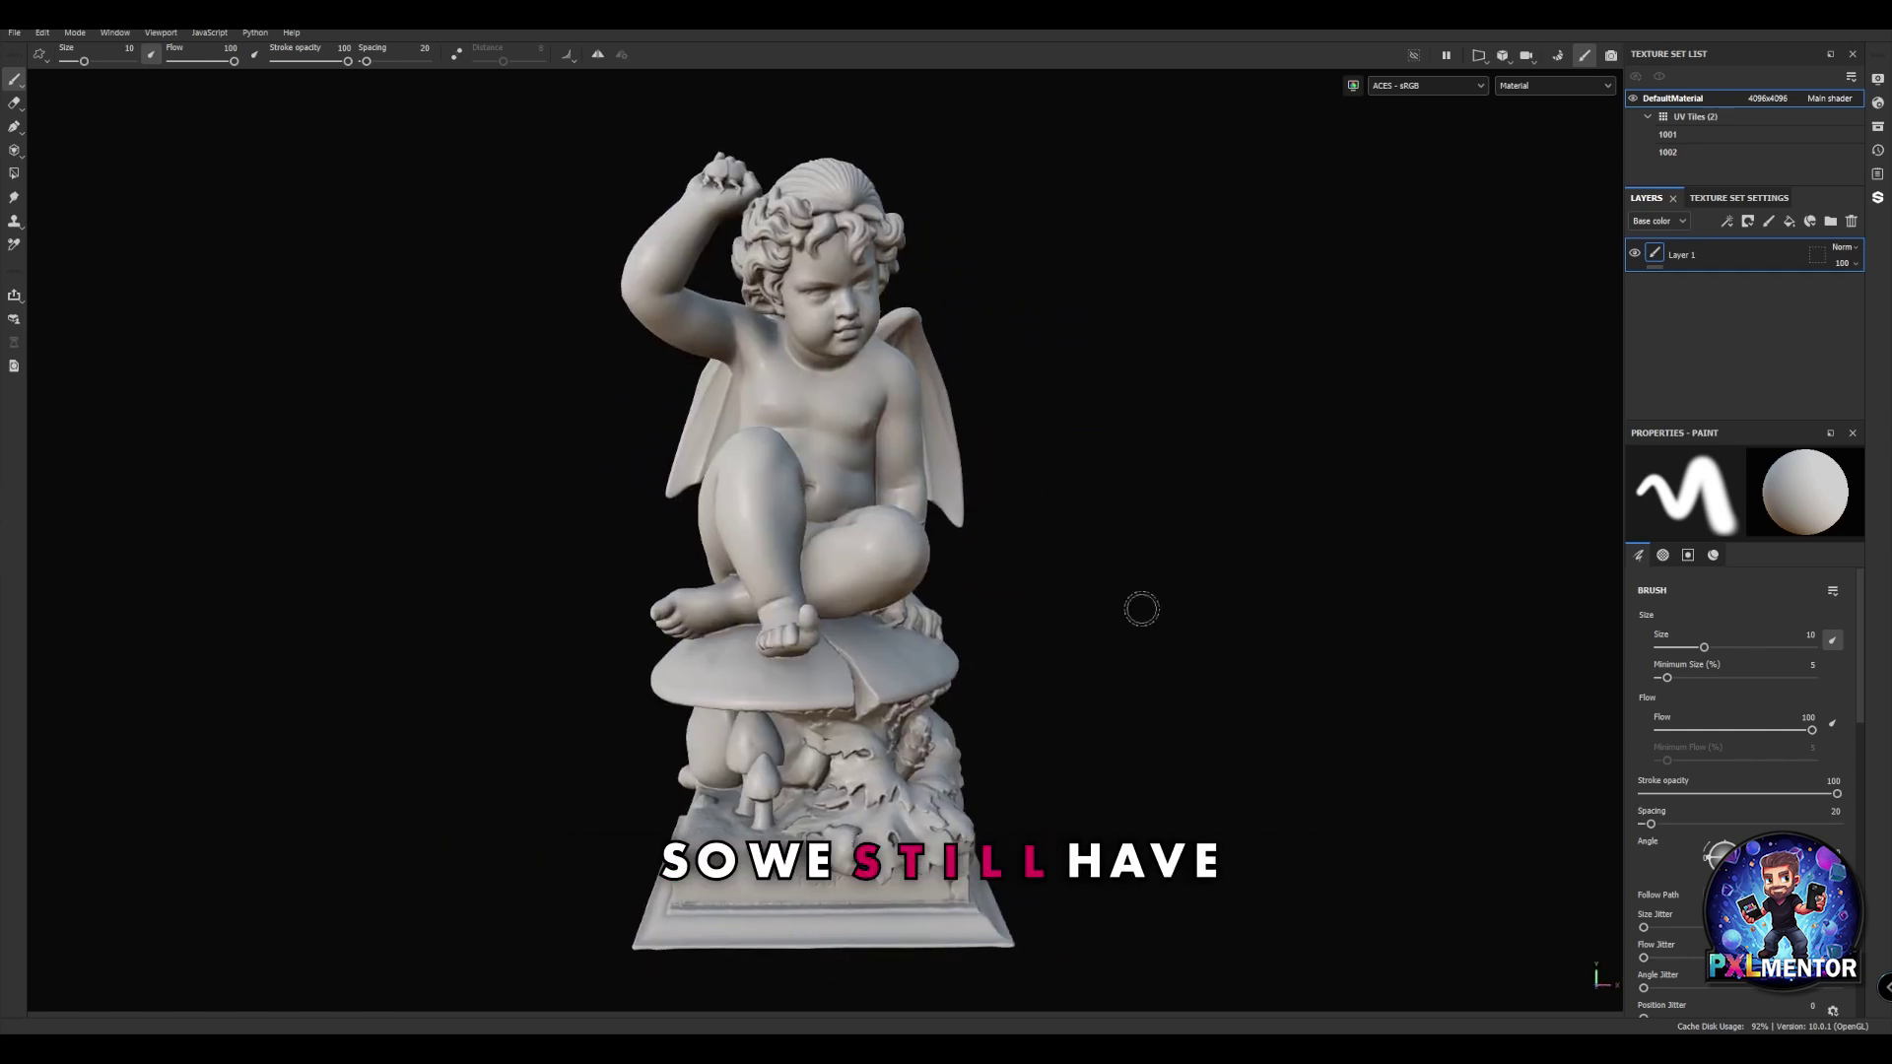
{"action": "left_click", "coordinate": [16, 35]}
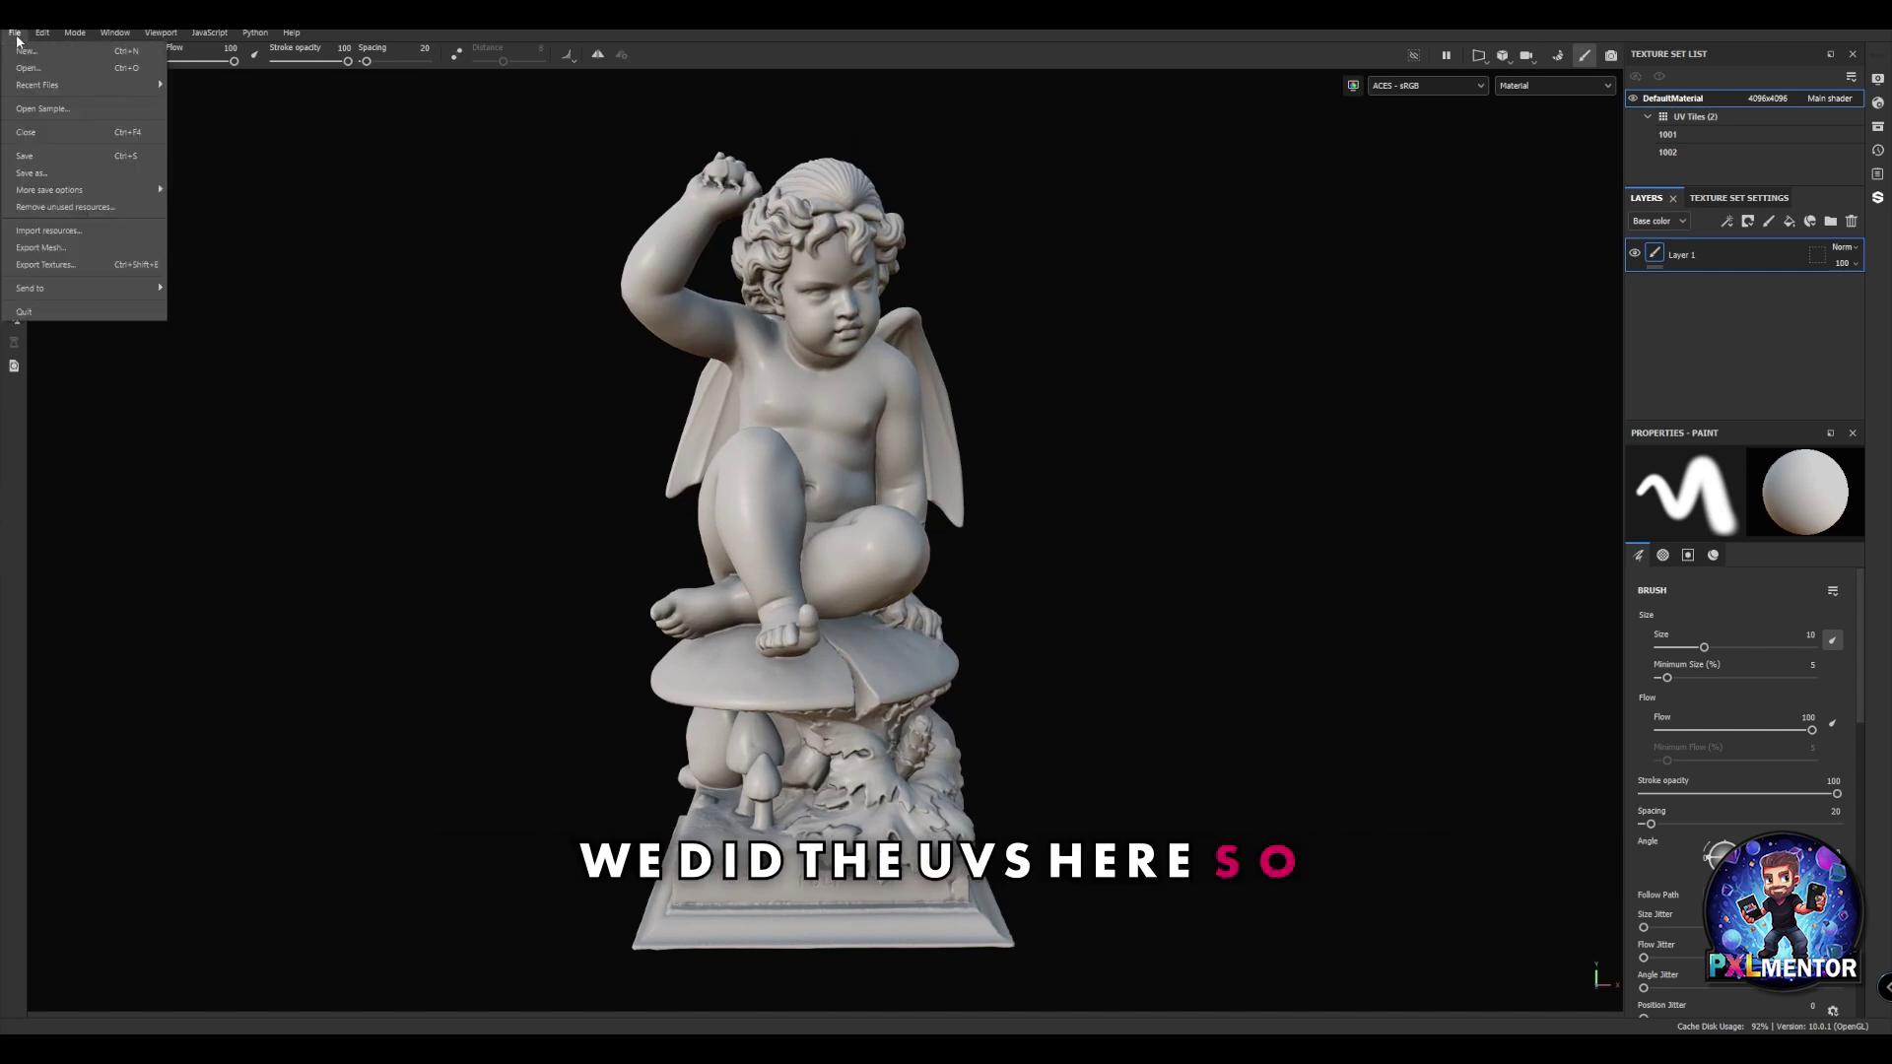
{"action": "left_click", "coordinate": [47, 264]}
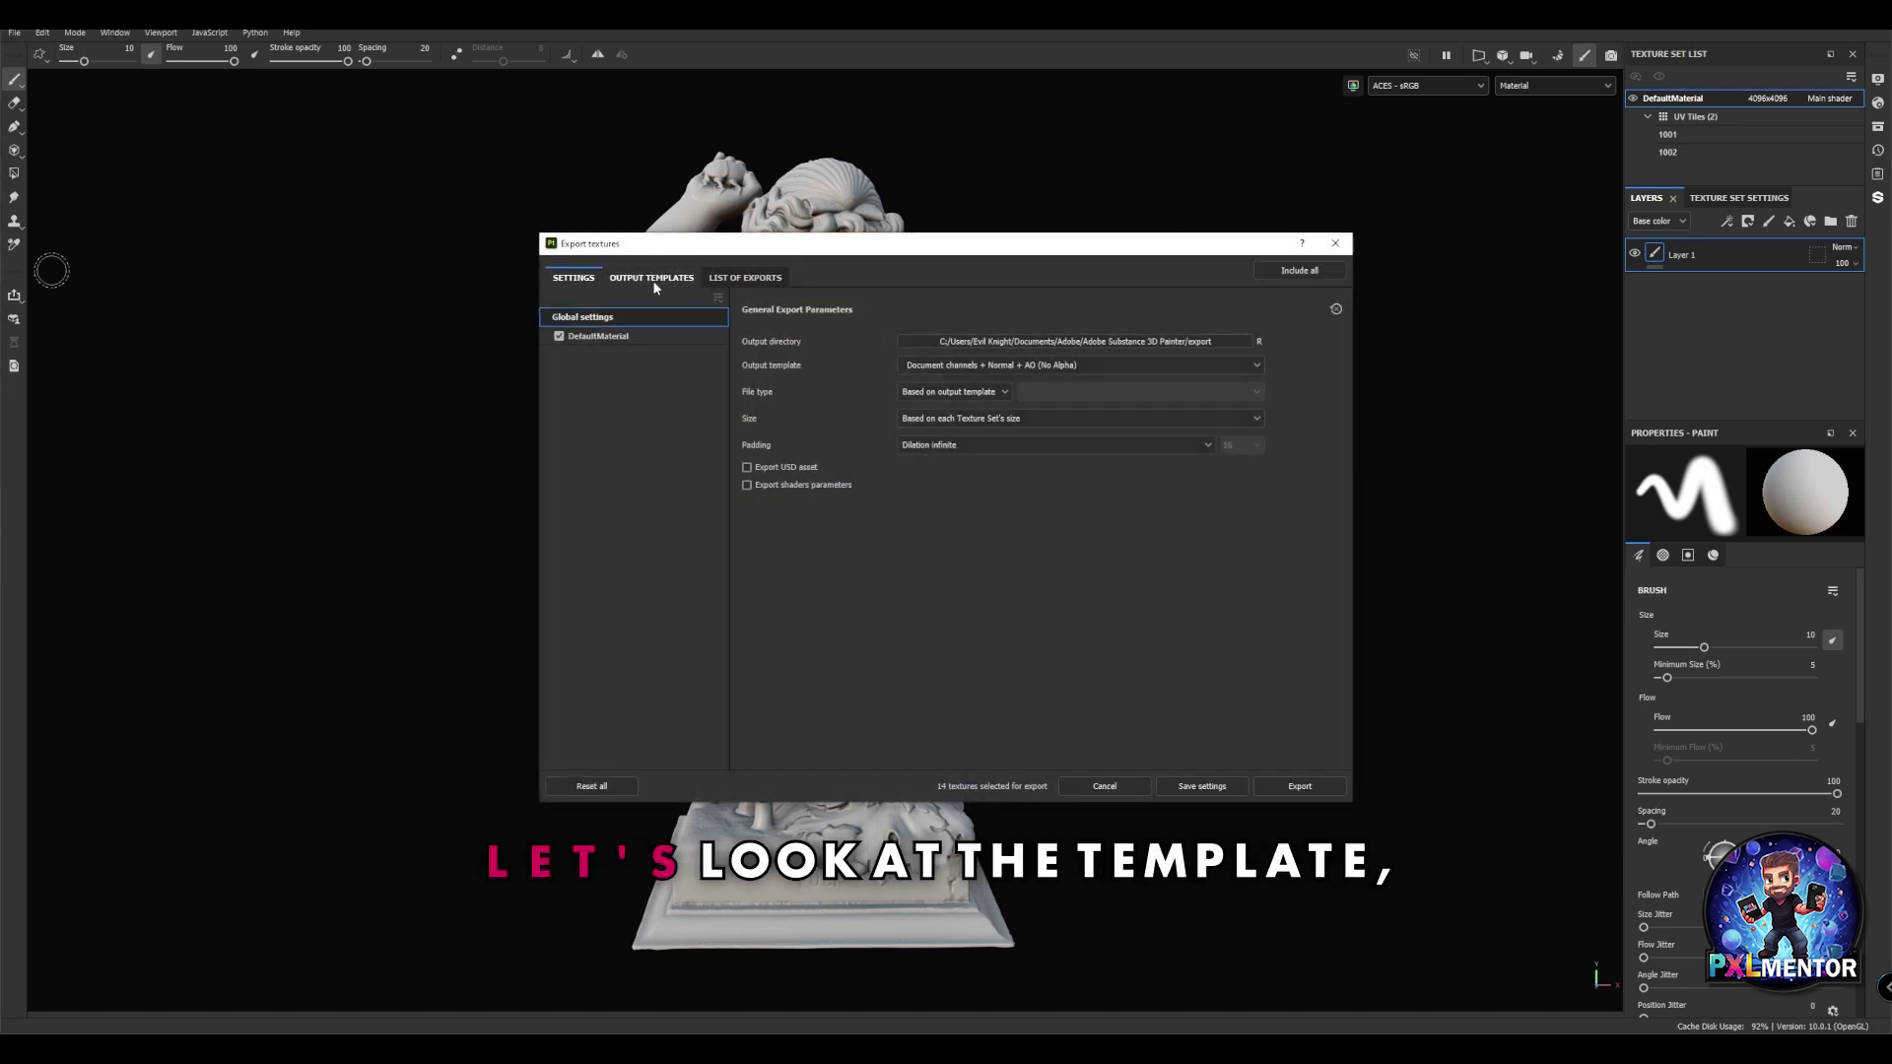
Choose the Mesh Maps output template with 10 output maps, then return to Settings.
{"action": "left_click", "coordinate": [652, 278]}
{"action": "left_click", "coordinate": [591, 484]}
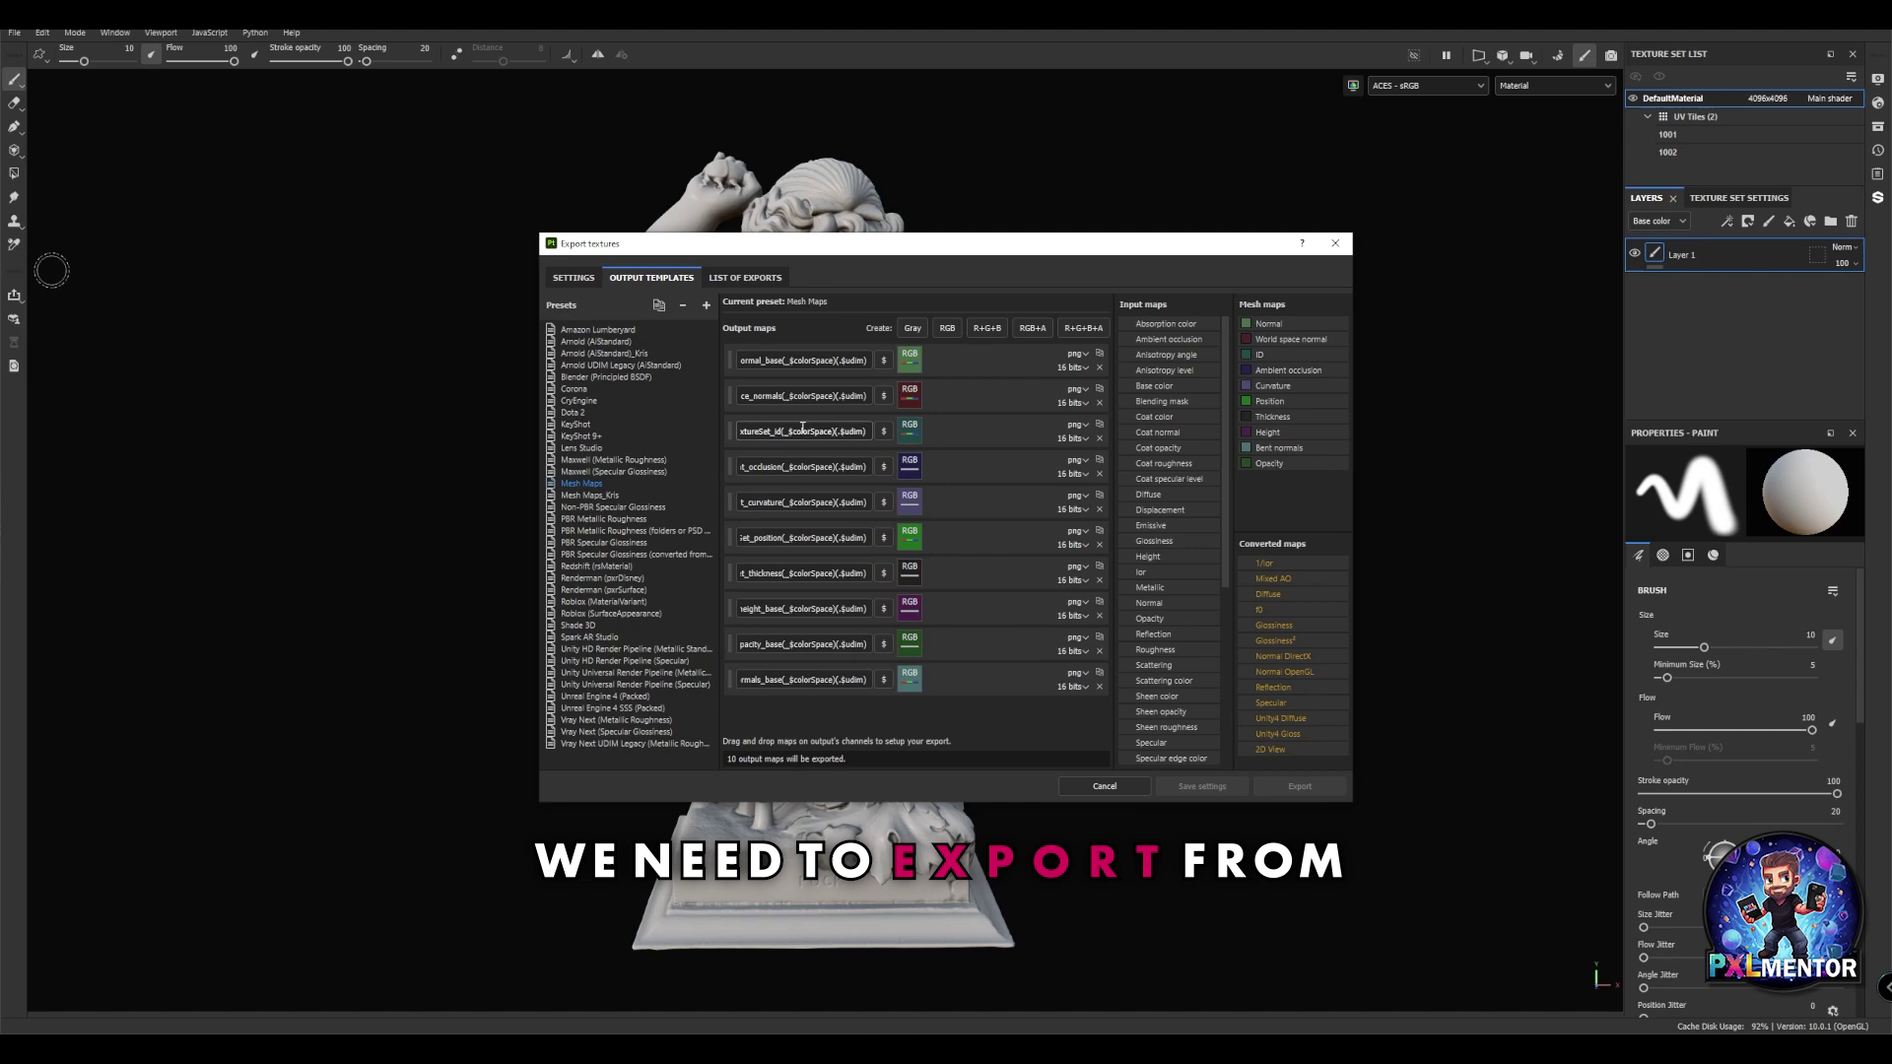
{"action": "left_click", "coordinate": [572, 279]}
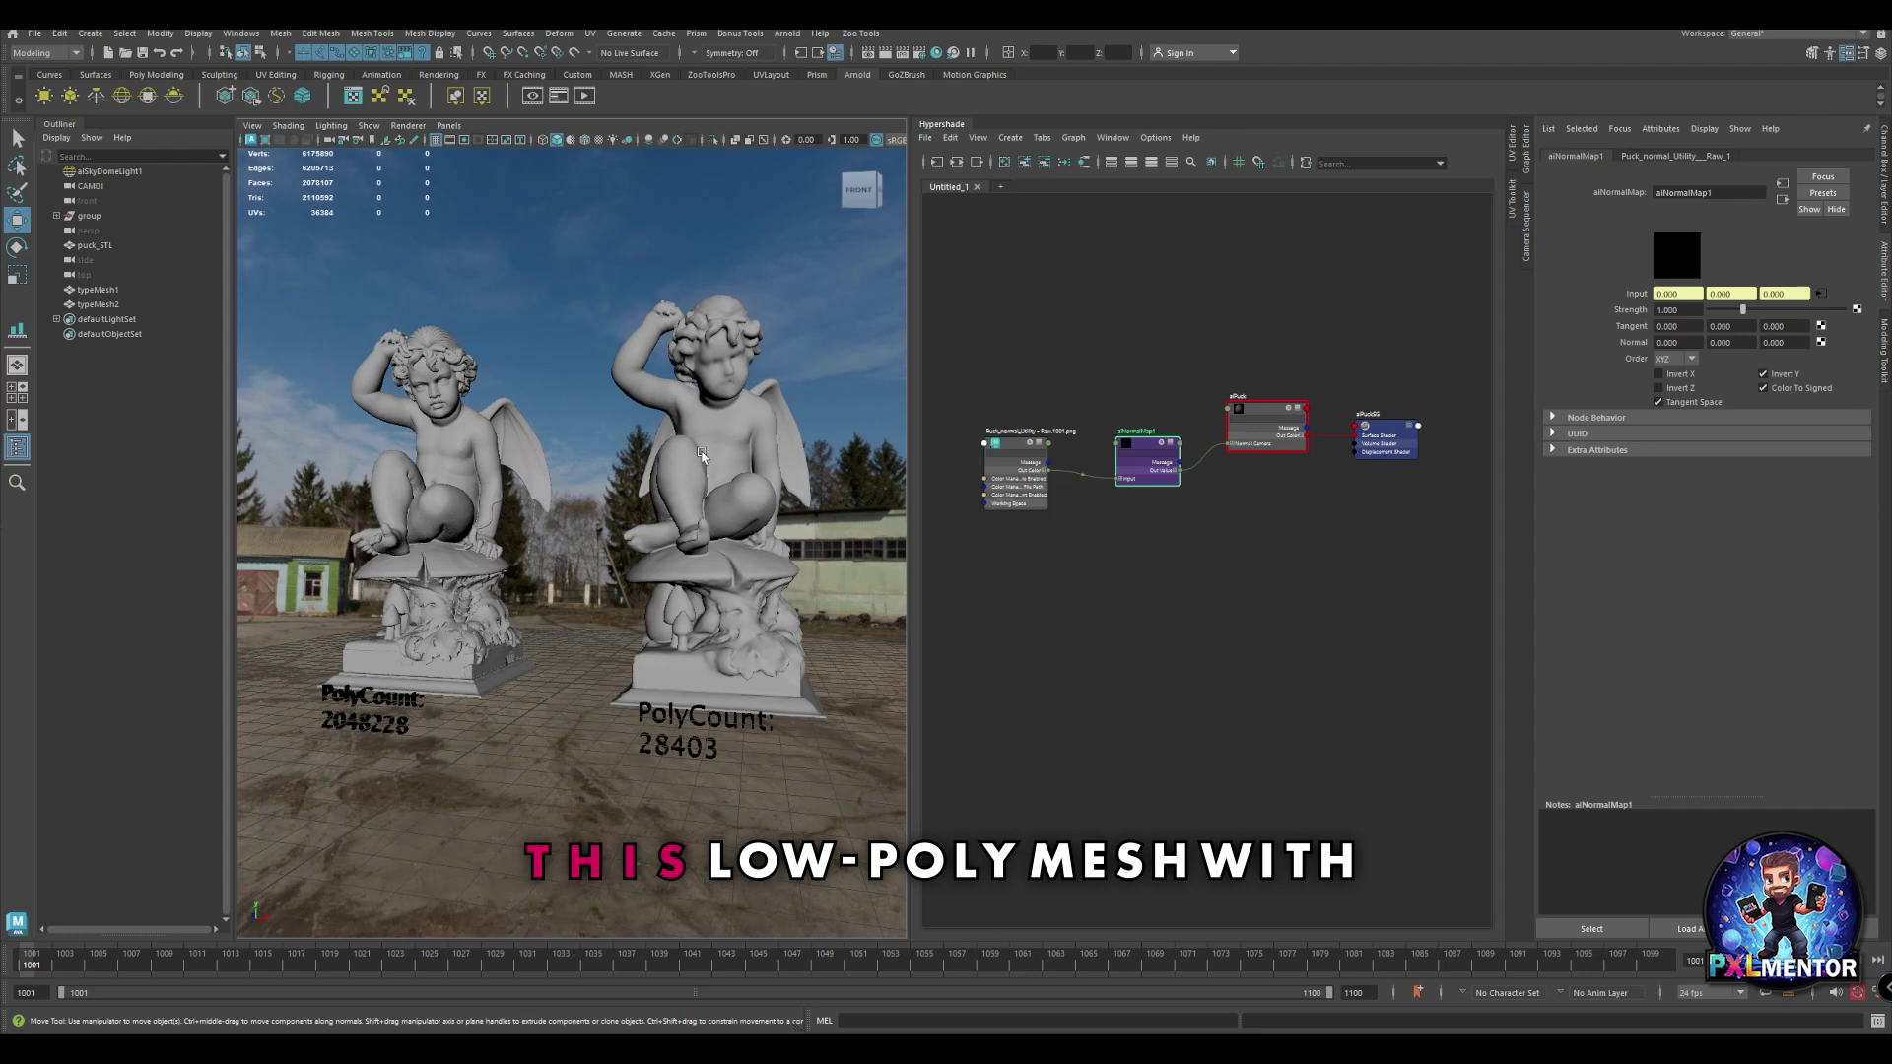
{"action": "left_click", "coordinate": [703, 481]}
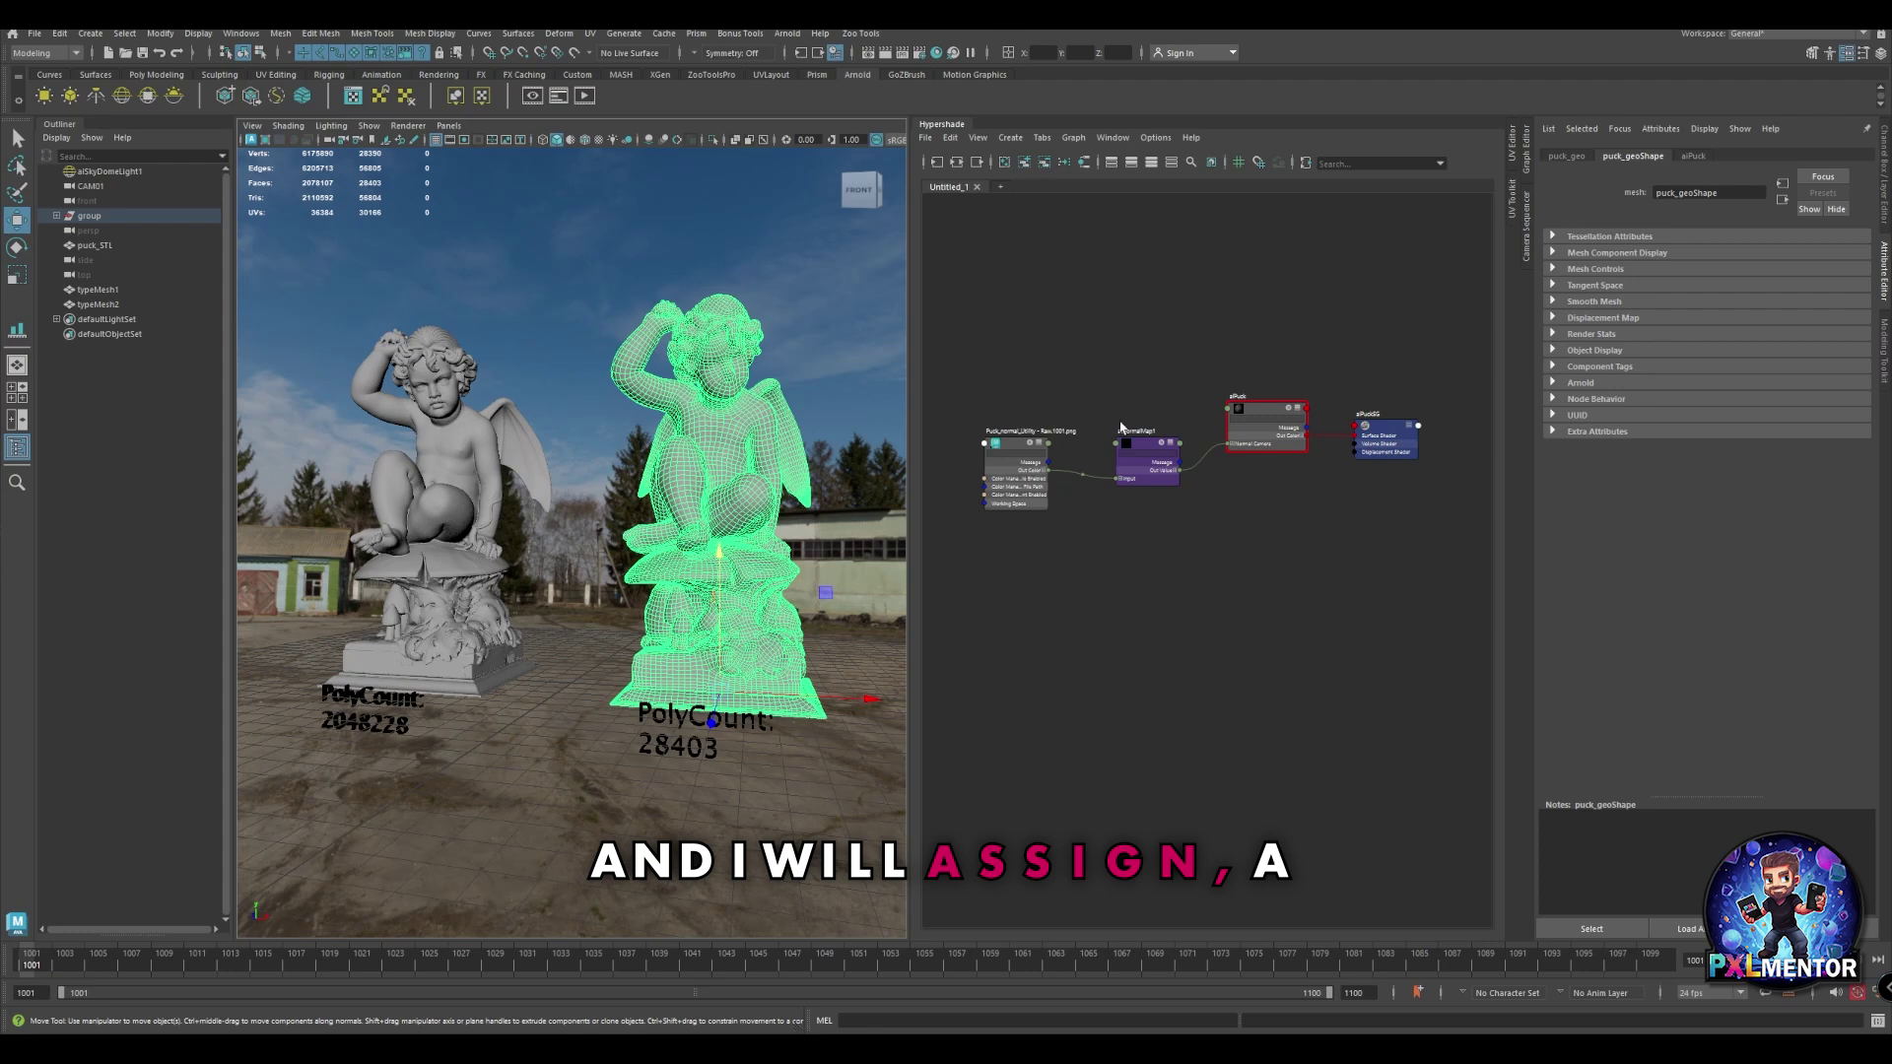
{"action": "scroll", "coordinate": [1208, 492], "scroll_direction": "up", "scroll_amount": 2}
{"action": "middle_click_drag", "start_coordinate": [1215, 508], "coordinate": [1247, 513], "text": "alt"}
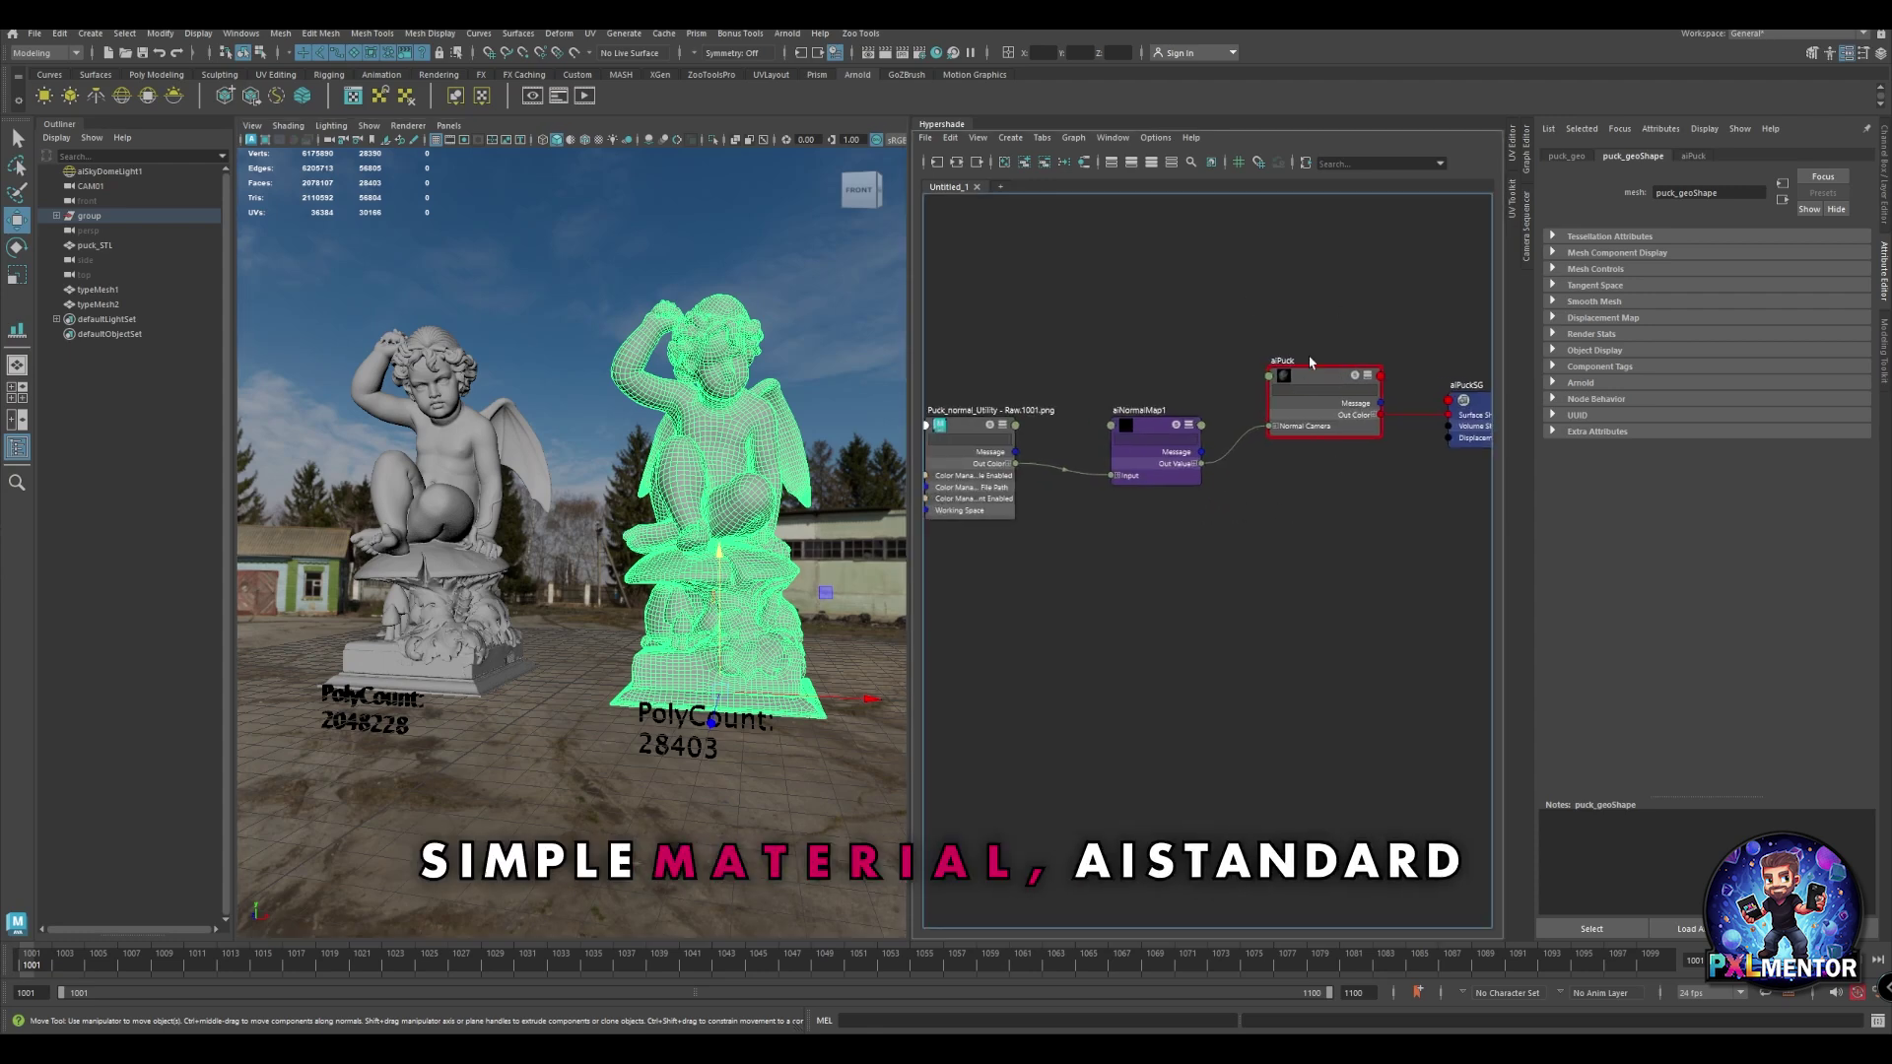
{"action": "middle_click_drag", "start_coordinate": [1311, 363], "coordinate": [1369, 386], "text": "alt"}
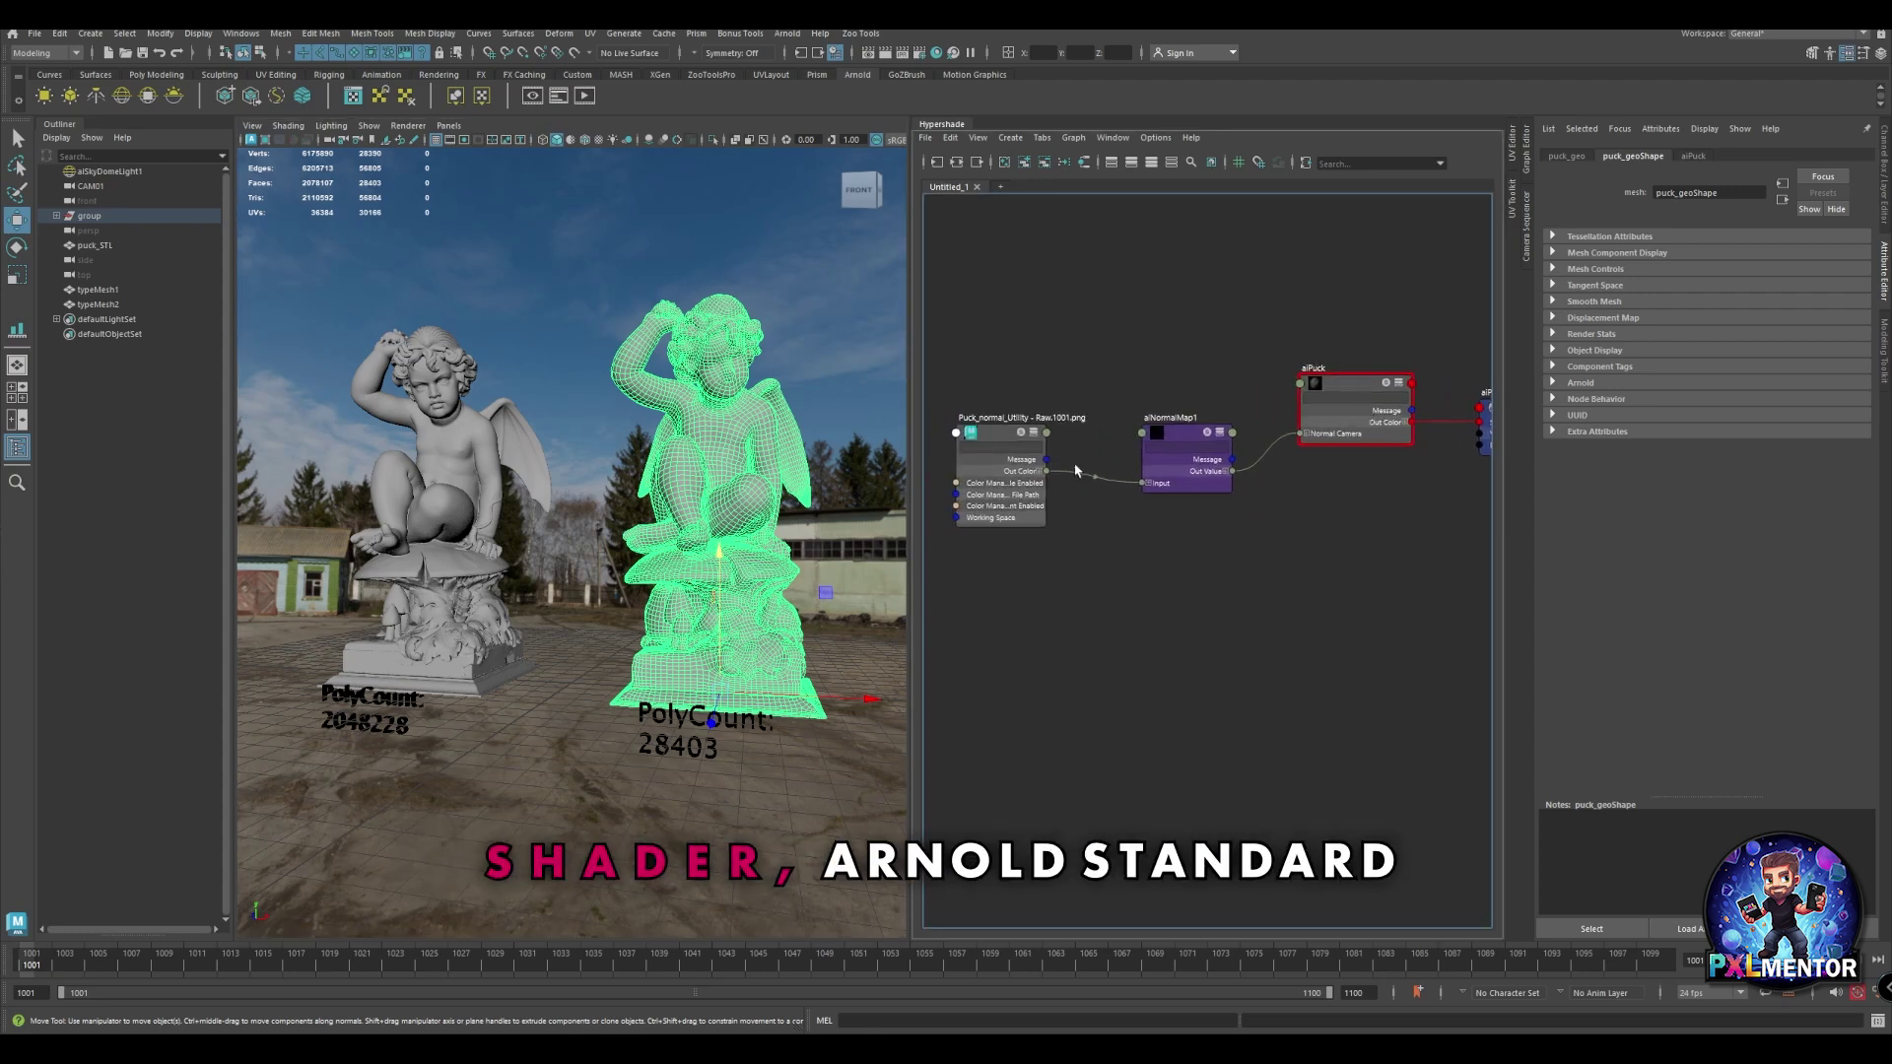